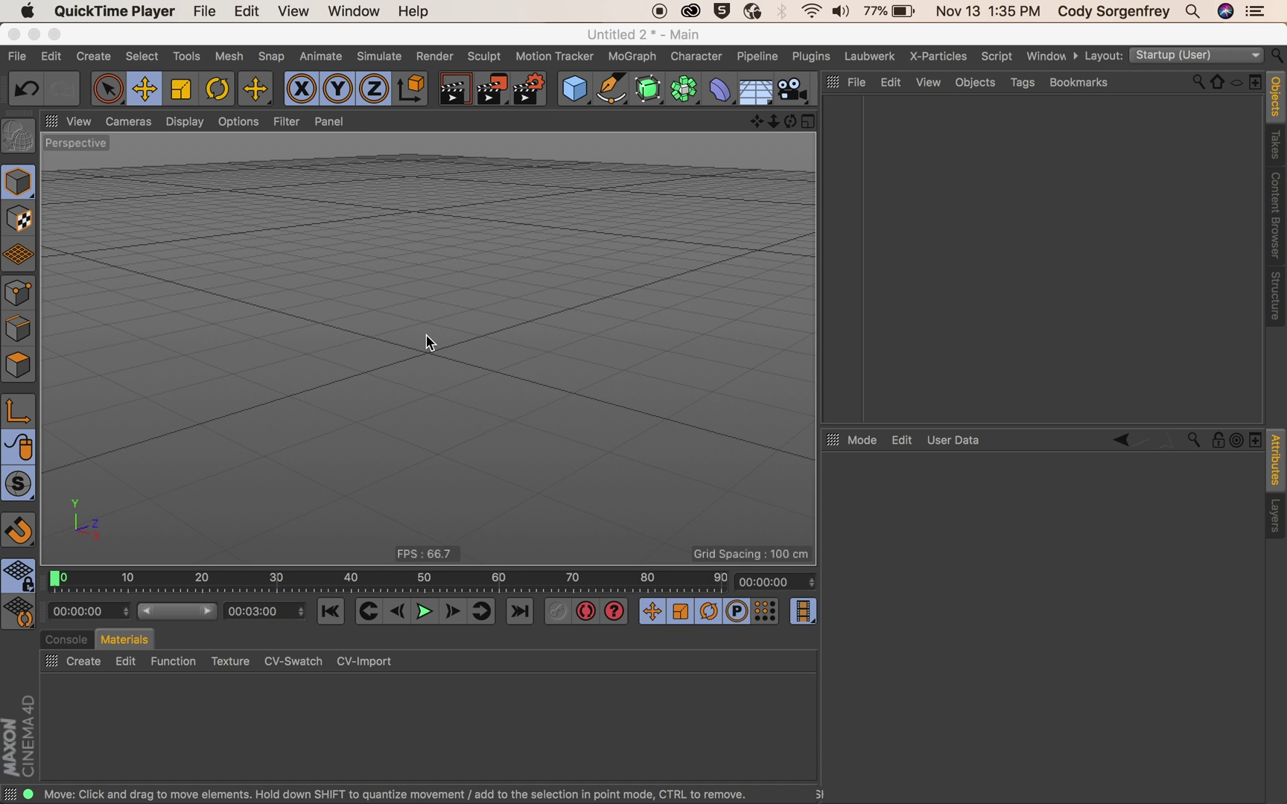
Switch to the open AutoHandwritingRigV1.0.c4d project and copy the Pen rig, with the object names made readable
{"action": "left_click", "coordinate": [851, 245]}
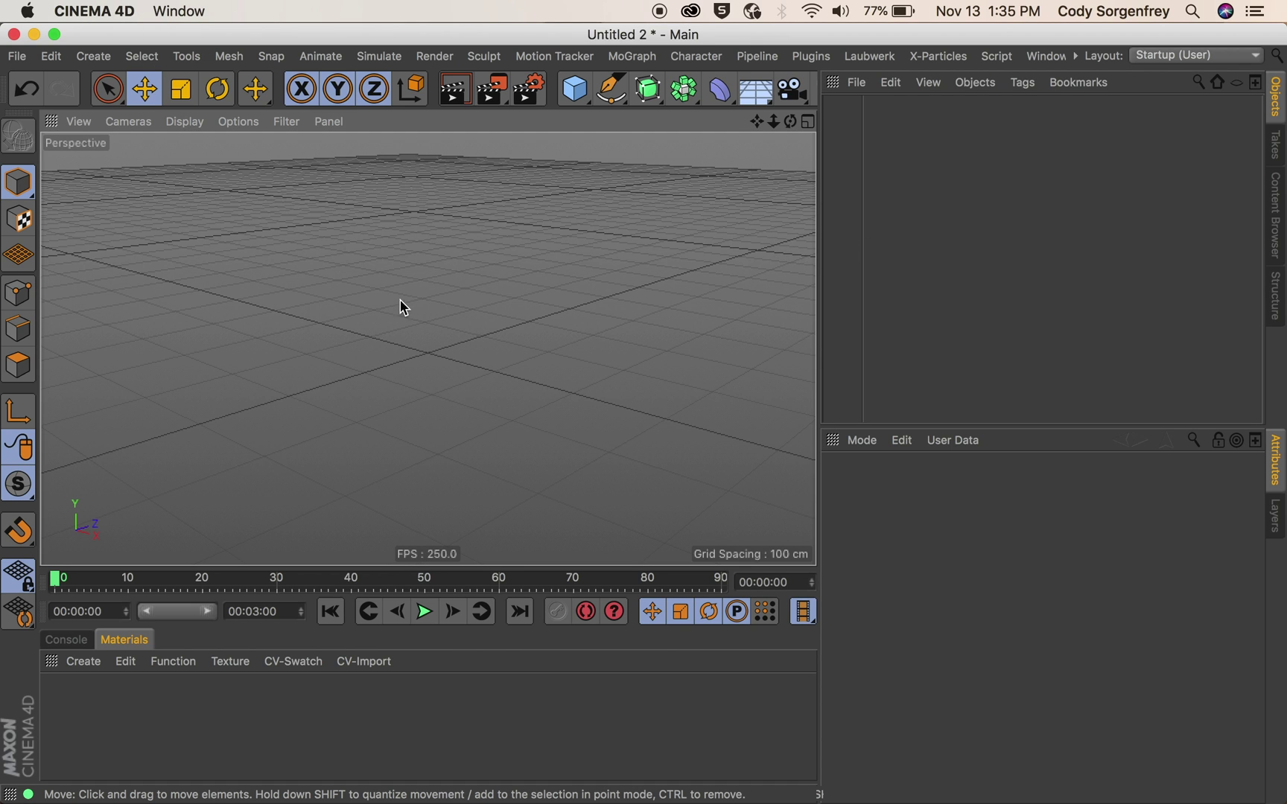
{"action": "key", "text": "v"}
{"action": "mouse_move", "coordinate": [399, 342]}
{"action": "left_click", "coordinate": [395, 388]}
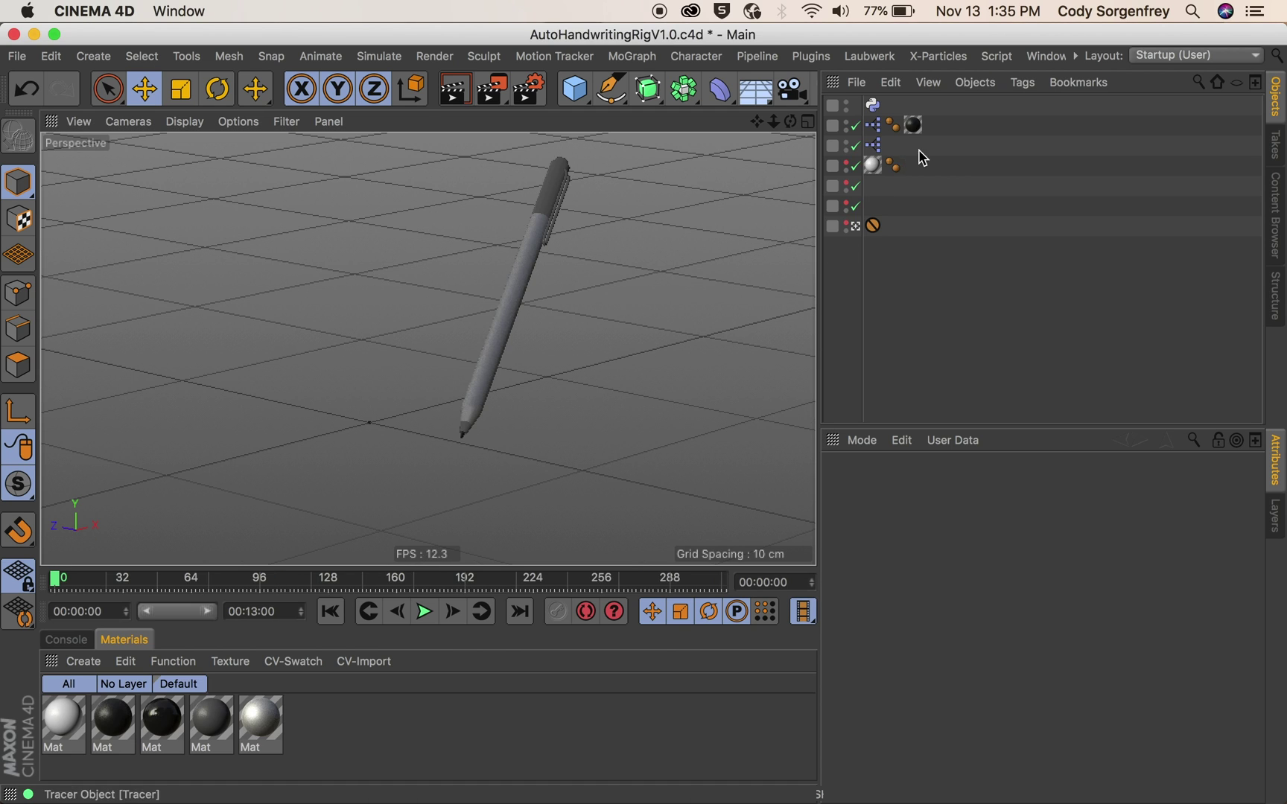
{"action": "left_click_drag", "start_coordinate": [860, 279], "coordinate": [999, 280]}
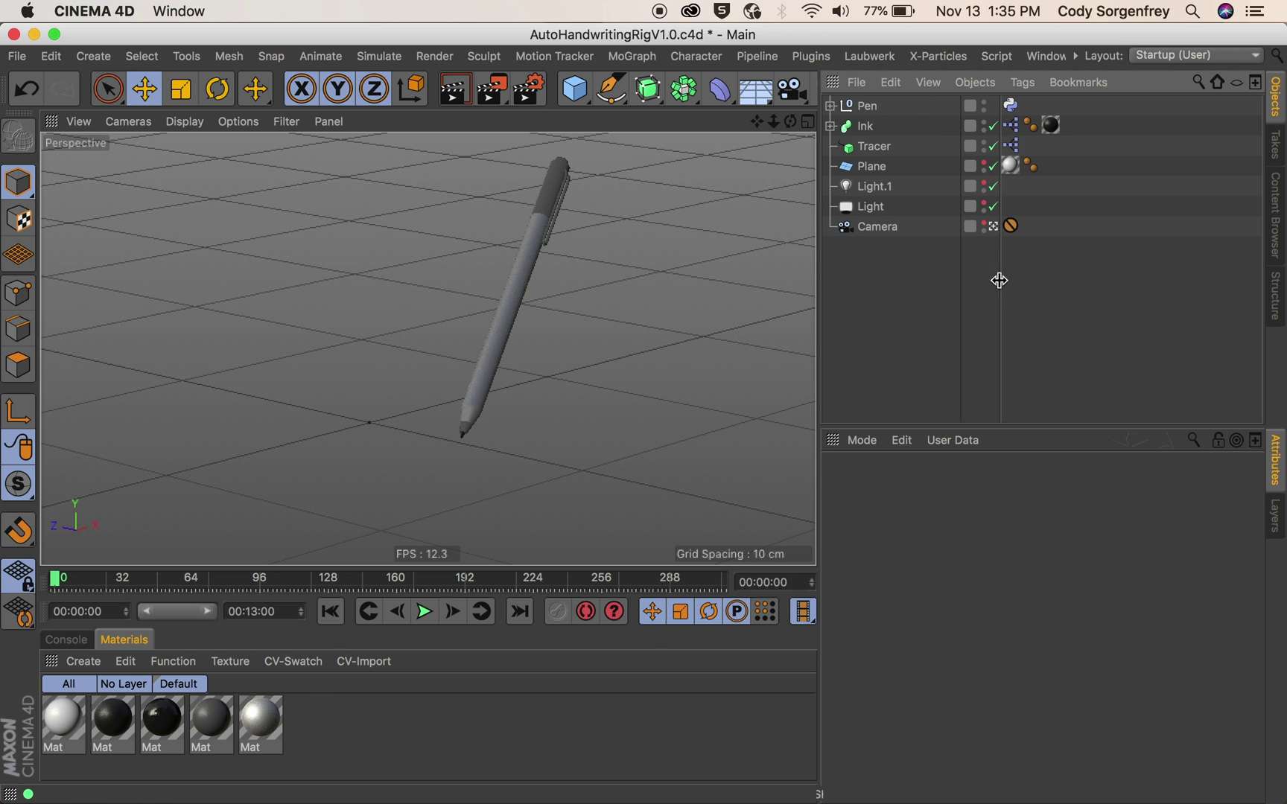
{"action": "left_click", "coordinate": [866, 105]}
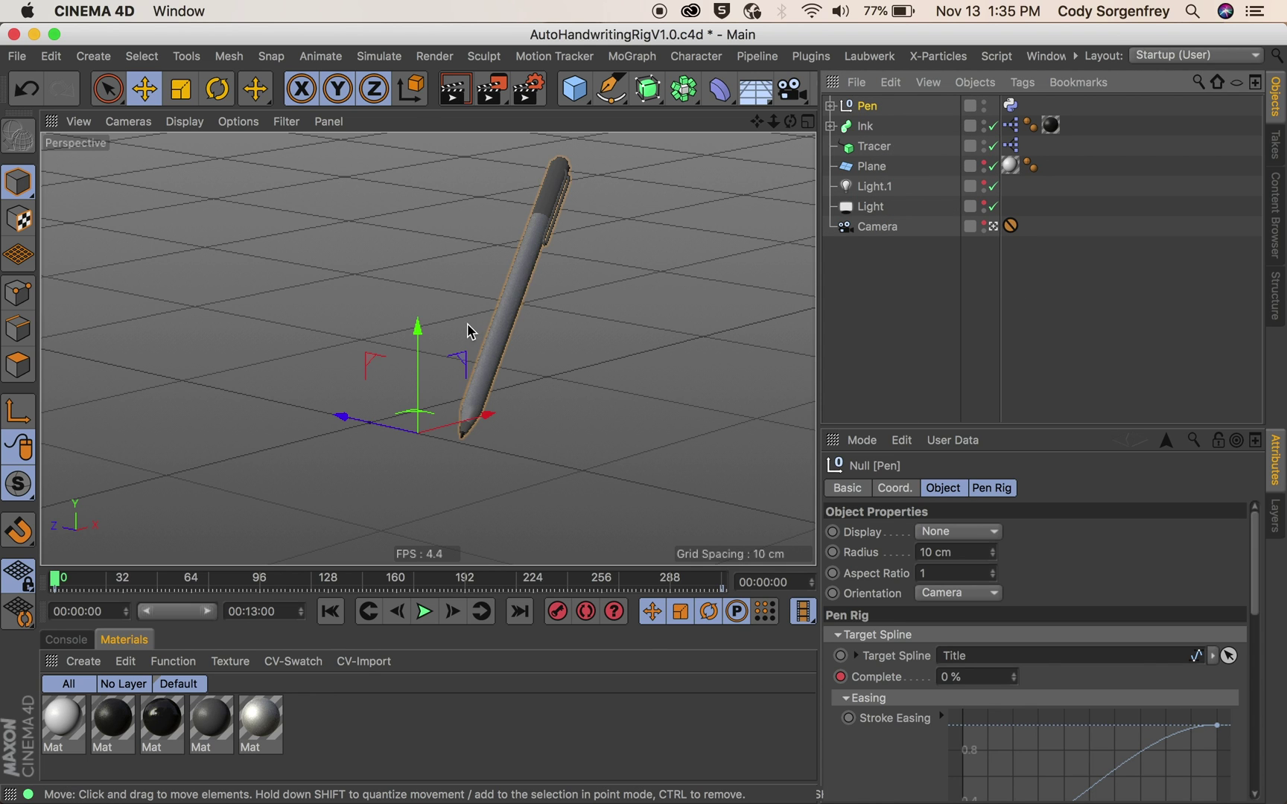
Return to the empty Untitled 2 project and paste the Pen rig into it
{"action": "key", "text": "v"}
{"action": "mouse_move", "coordinate": [460, 368]}
{"action": "left_click", "coordinate": [475, 396]}
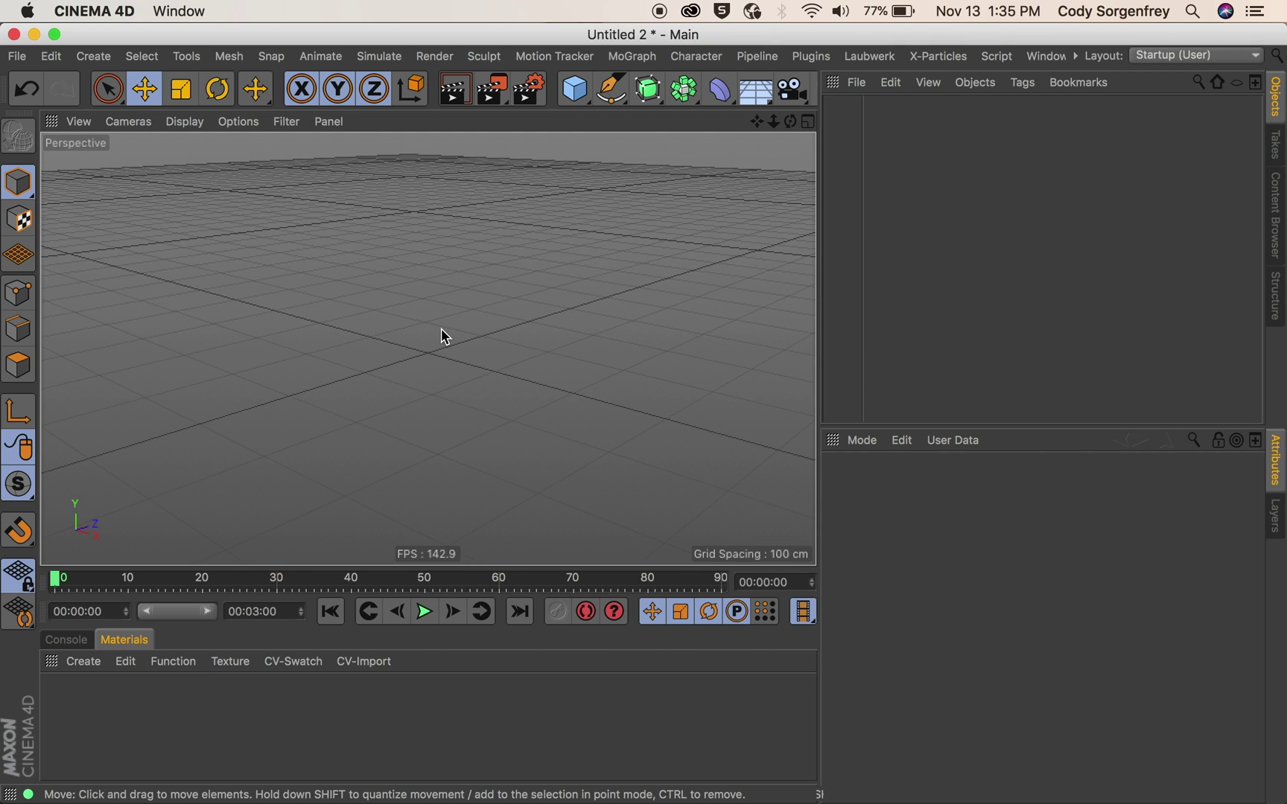
{"action": "key", "text": "super+v"}
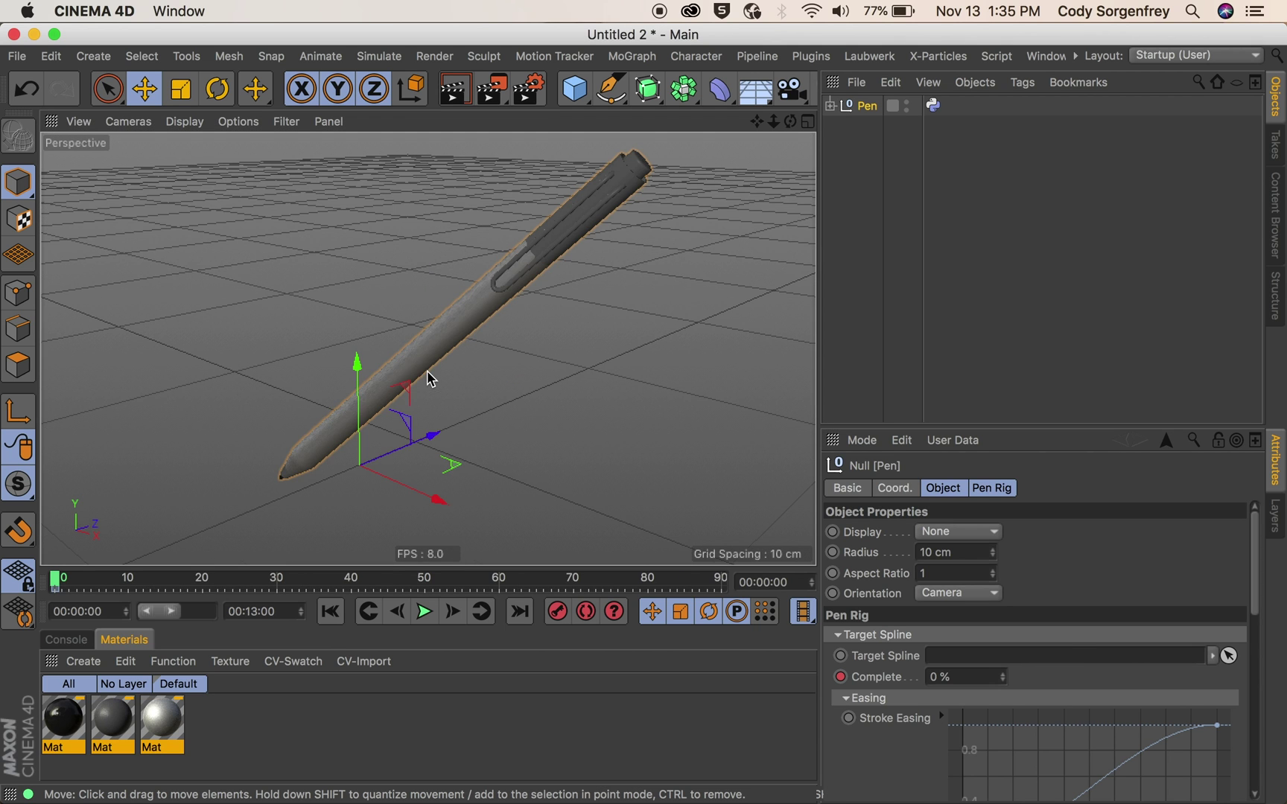
{"action": "scroll", "coordinate": [440, 396], "scroll_direction": "down", "scroll_amount": 3}
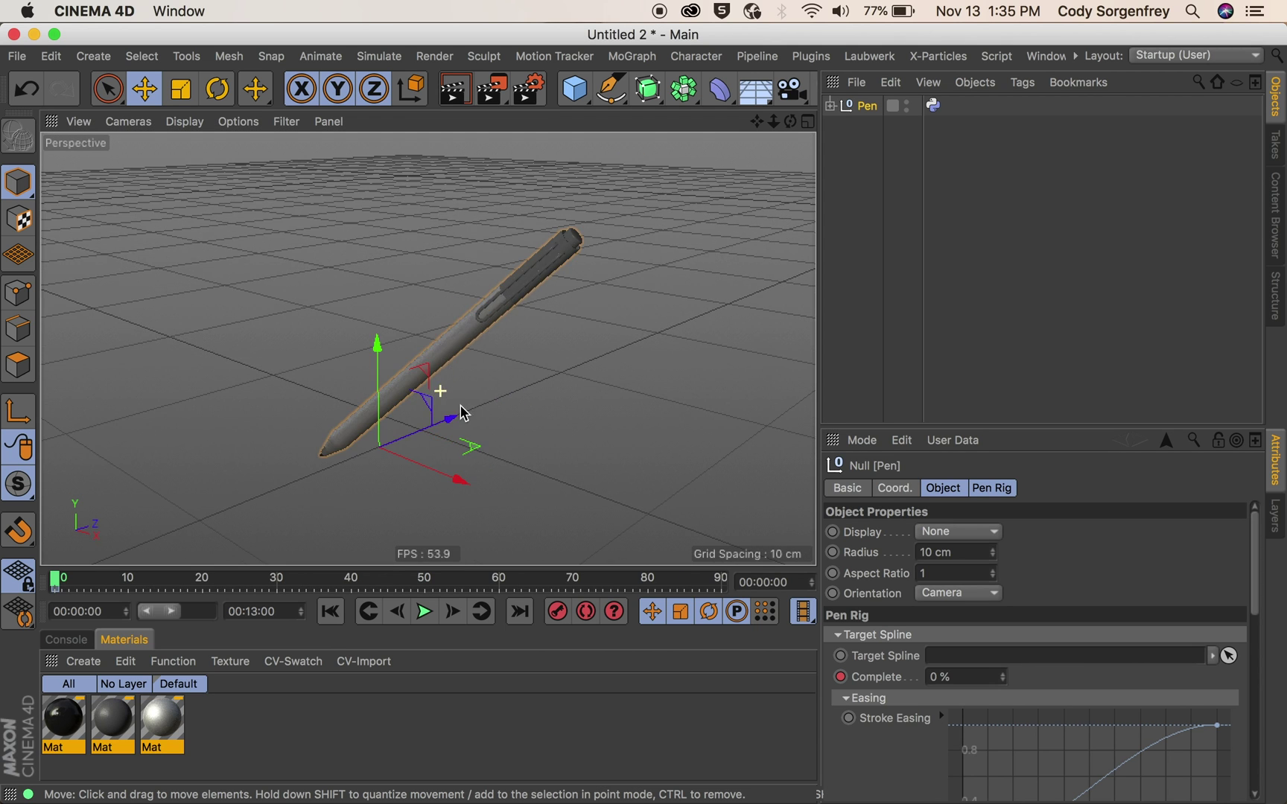
{"action": "scroll", "coordinate": [457, 383], "scroll_direction": "down", "scroll_amount": 5}
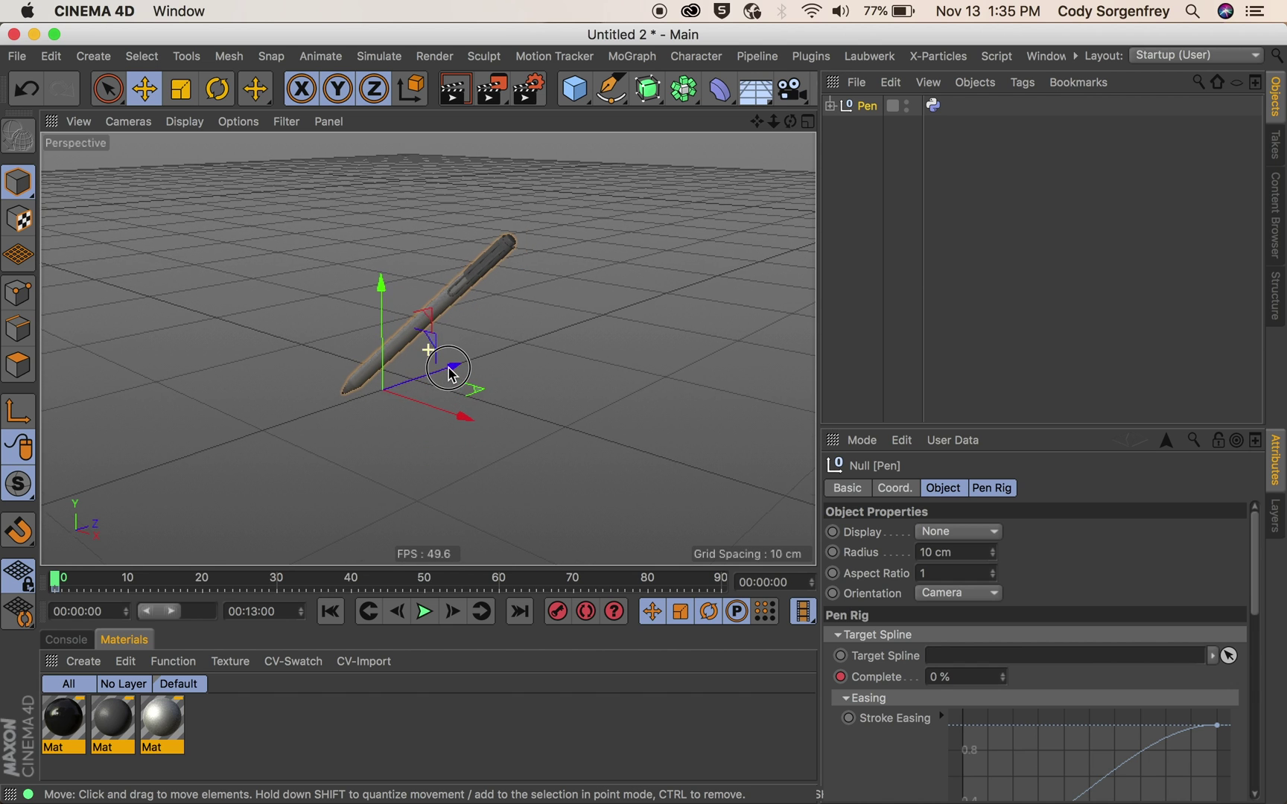
{"action": "left_click", "coordinate": [956, 214]}
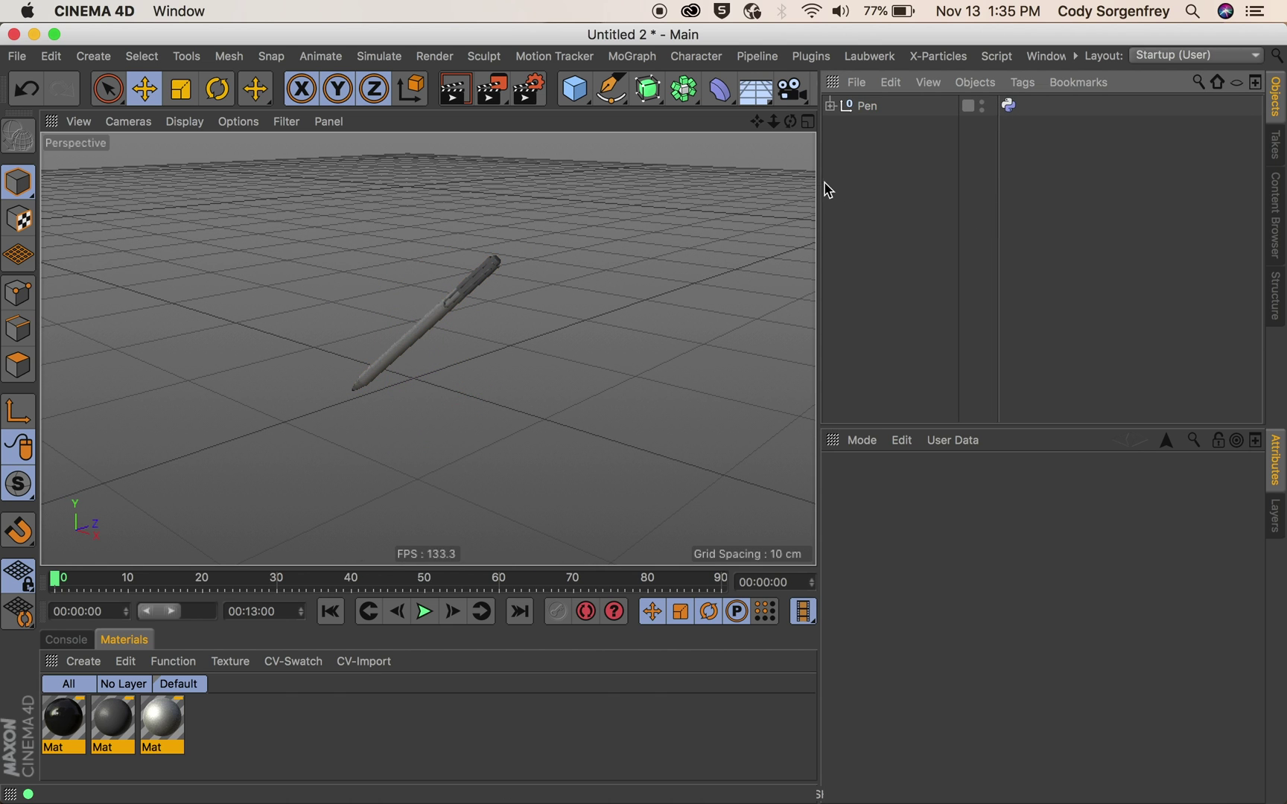
Sketch the word "hello" as one continuous freehand spline in the Top view, around the pen
{"action": "left_click", "coordinate": [807, 122]}
{"action": "left_click", "coordinate": [808, 122]}
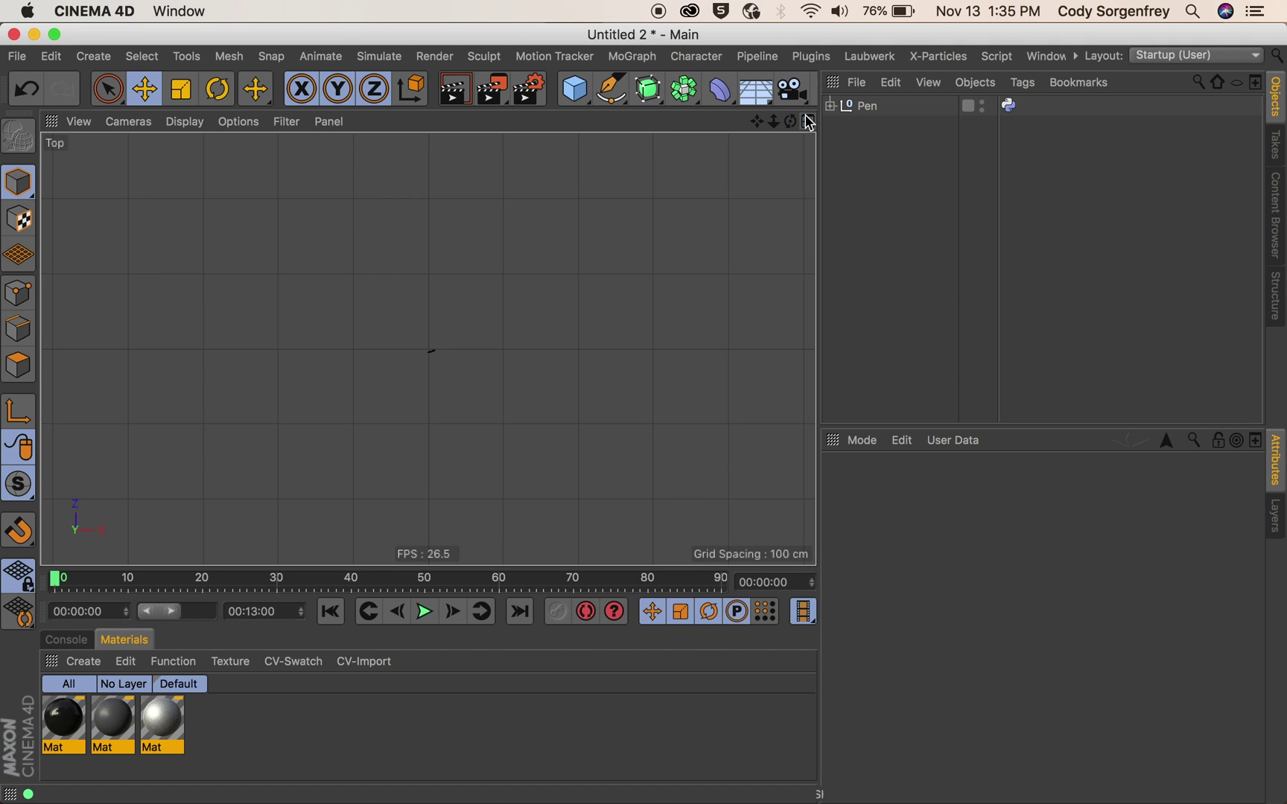
{"action": "right_click_drag", "start_coordinate": [430, 353], "coordinate": [482, 345], "text": "alt"}
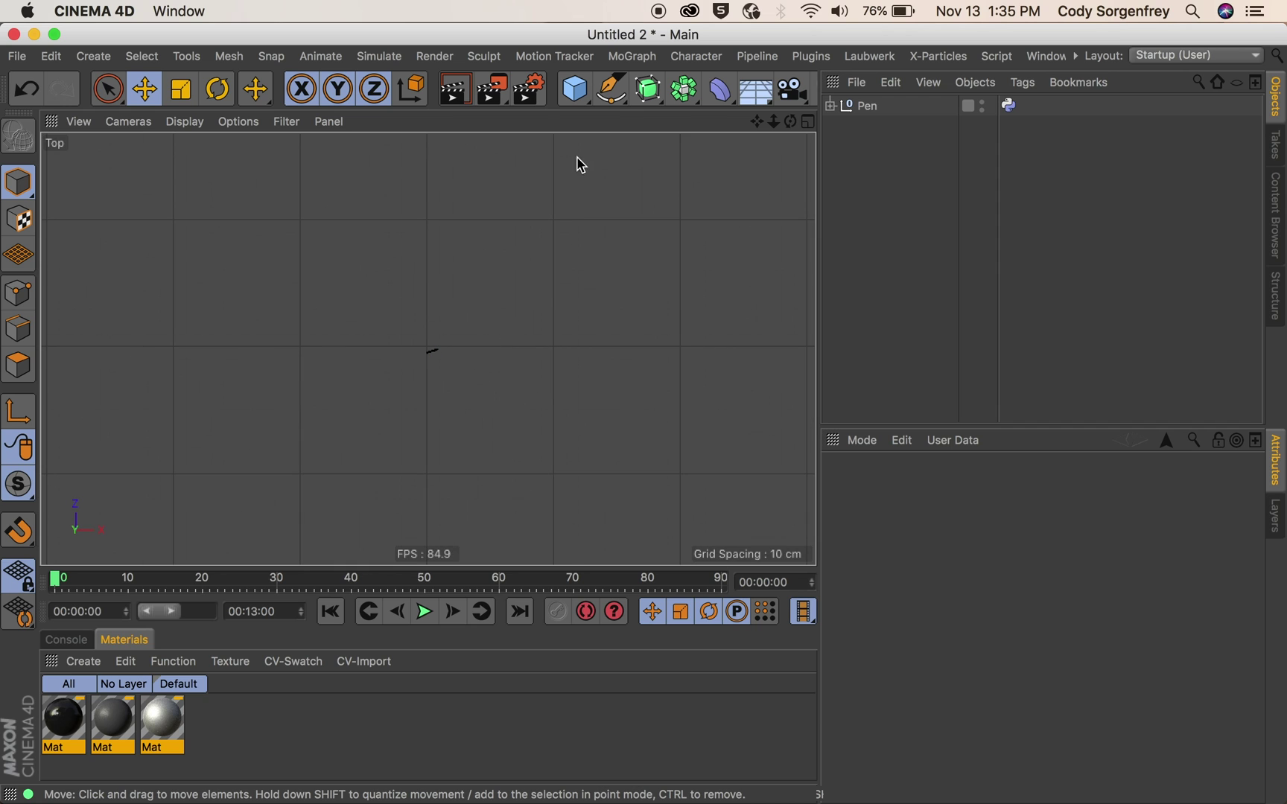
{"action": "left_click_drag", "start_coordinate": [612, 104], "coordinate": [610, 158]}
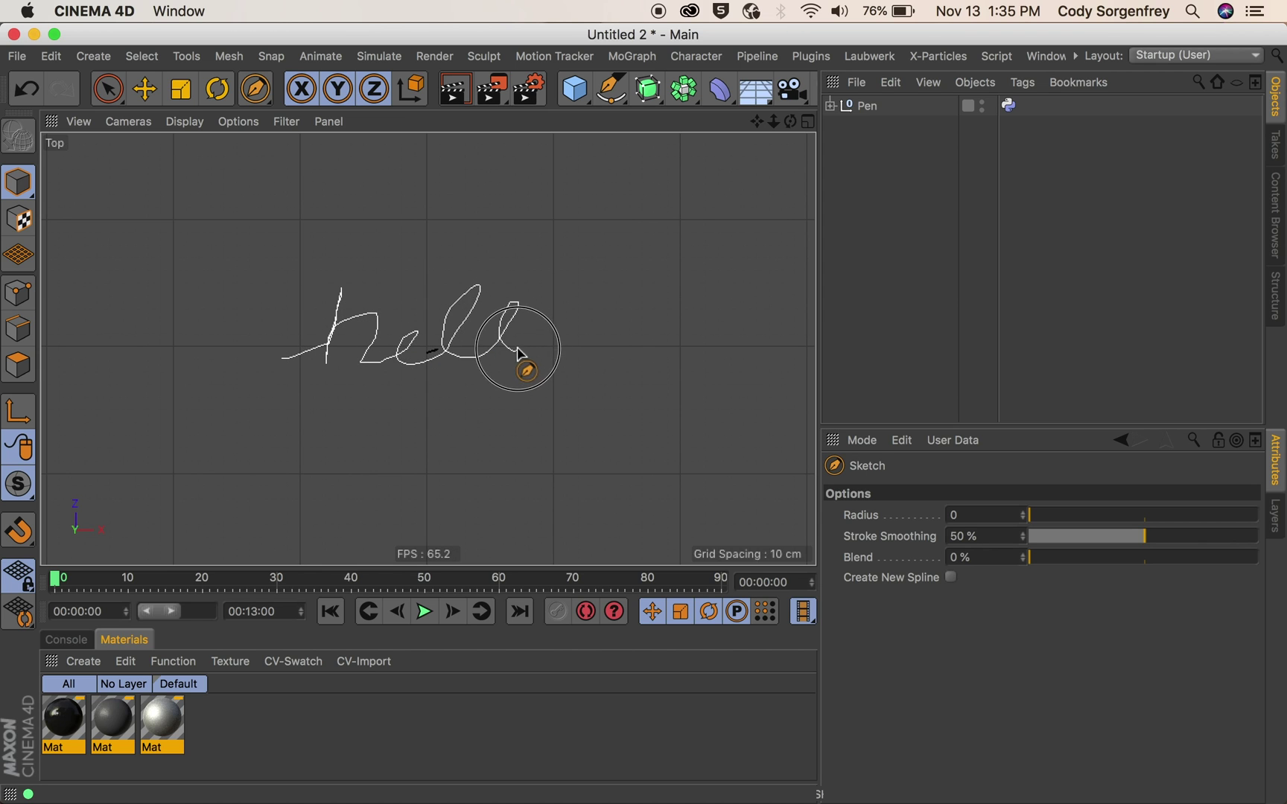
{"action": "left_click_drag", "start_coordinate": [602, 315], "coordinate": [612, 289]}
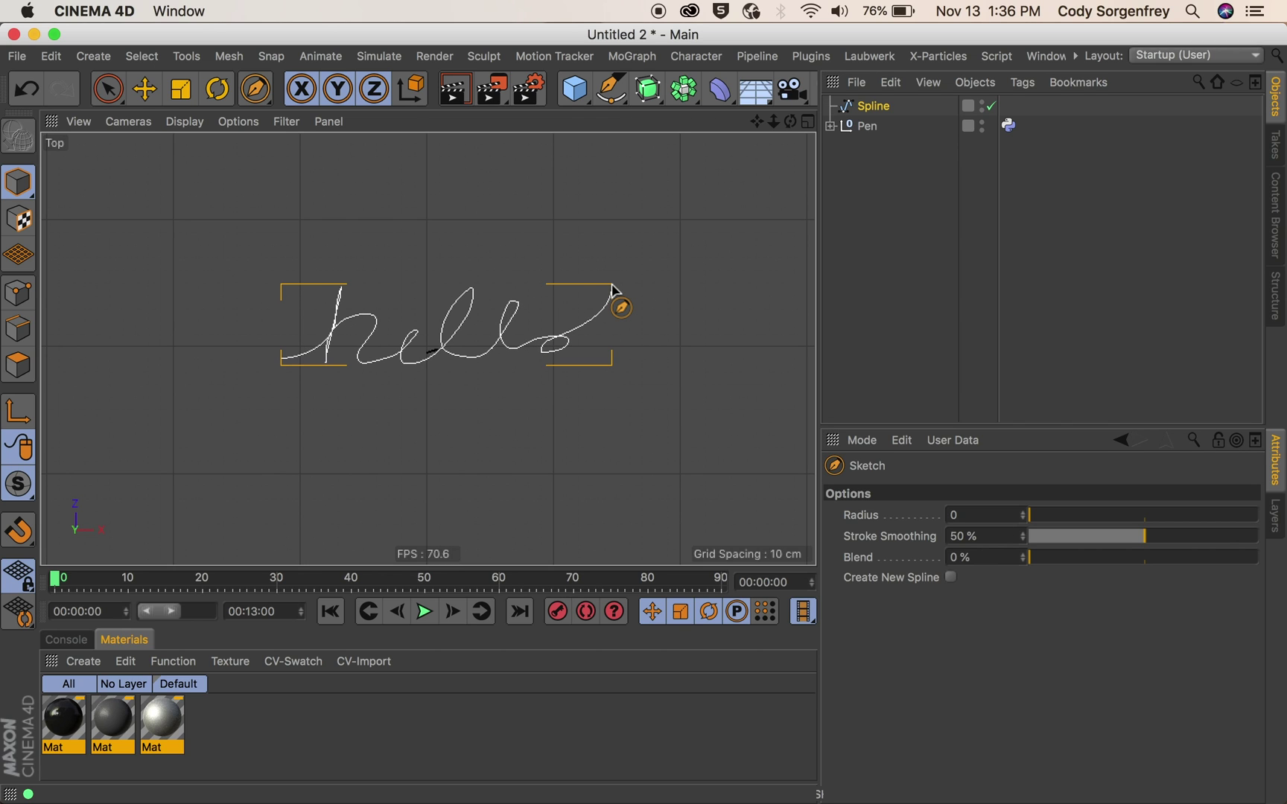
Scale the "hello" spline down in the Perspective view to suit the size of the pen
{"action": "left_click", "coordinate": [808, 122]}
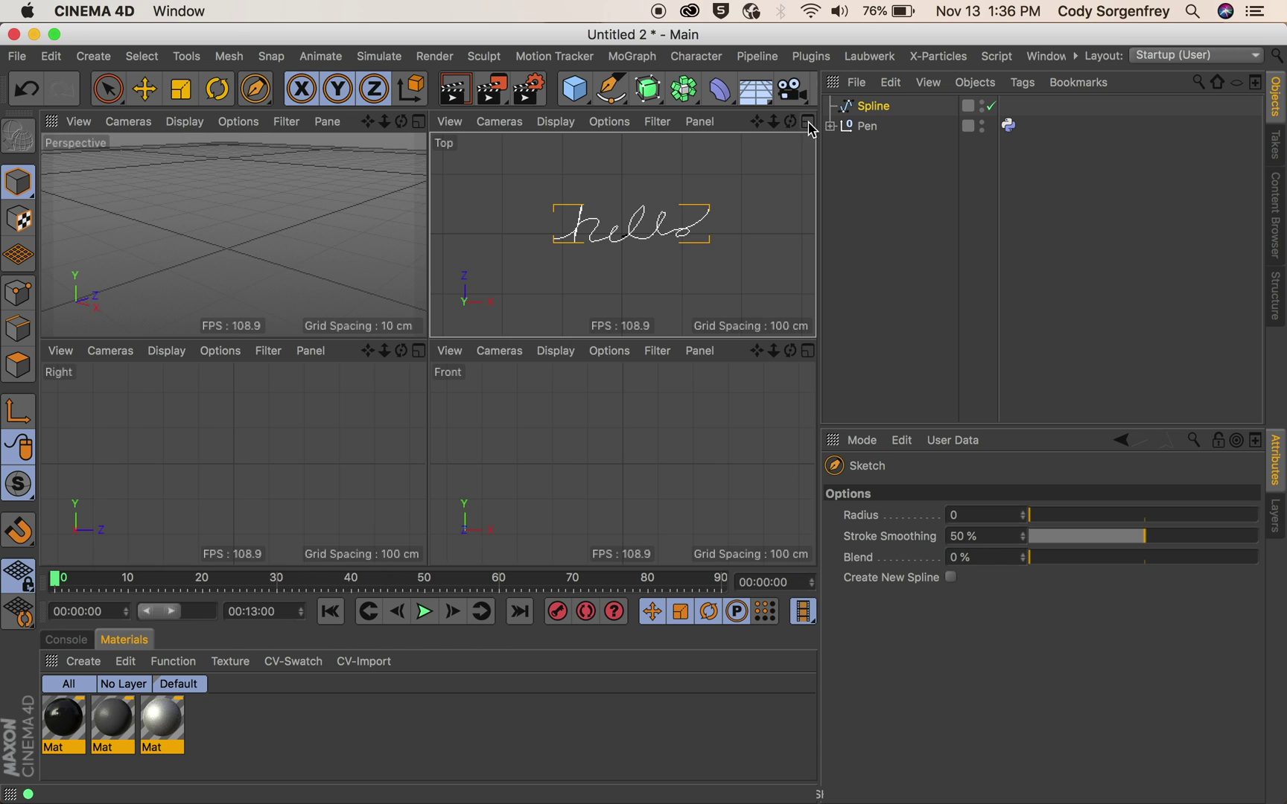
{"action": "left_click", "coordinate": [420, 122]}
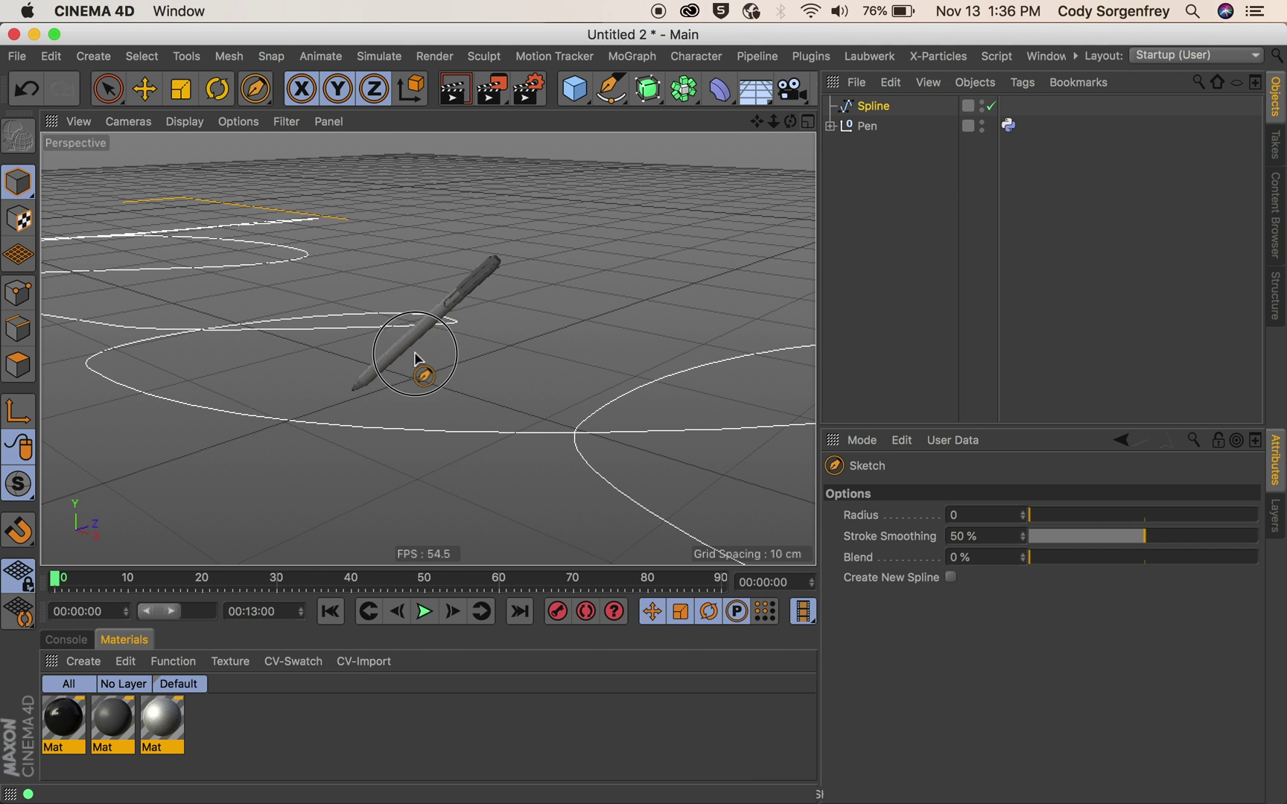
{"action": "left_click_drag", "start_coordinate": [415, 358], "coordinate": [607, 257], "text": "alt"}
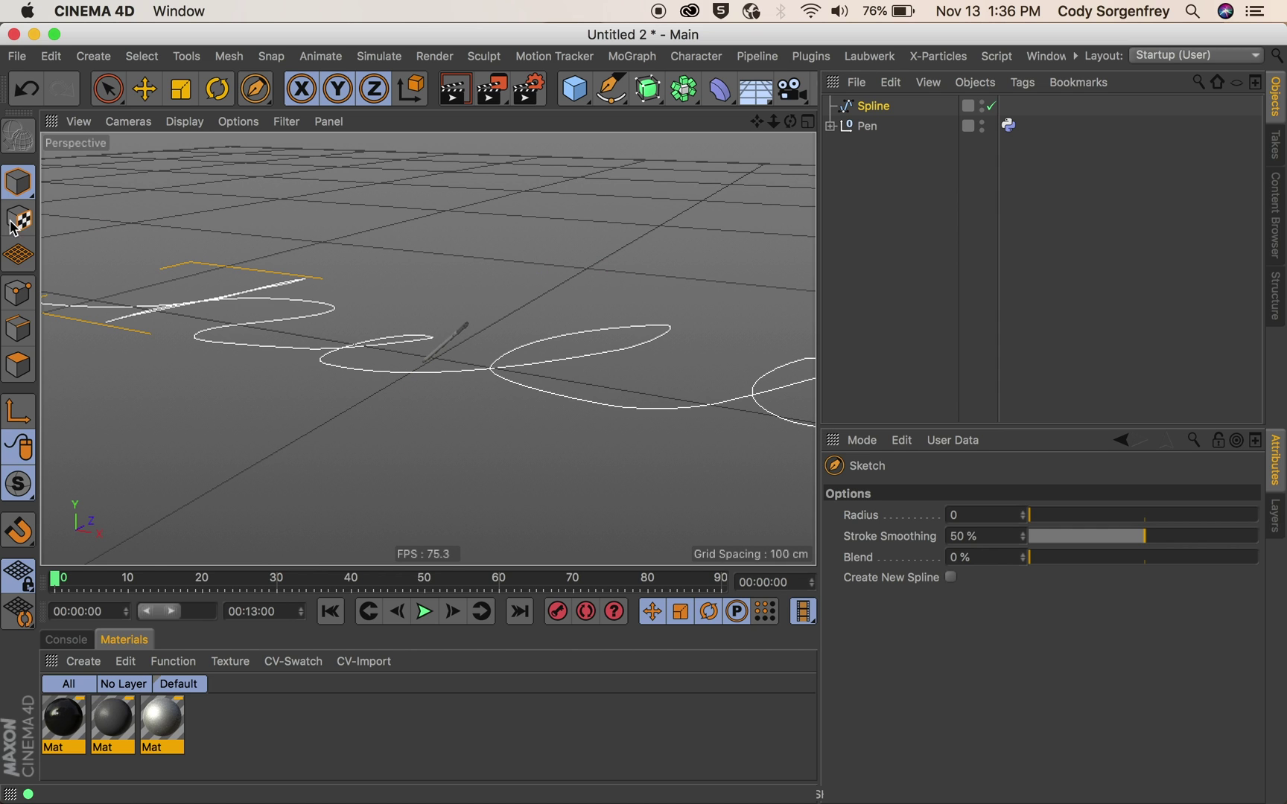
{"action": "key", "text": "t"}
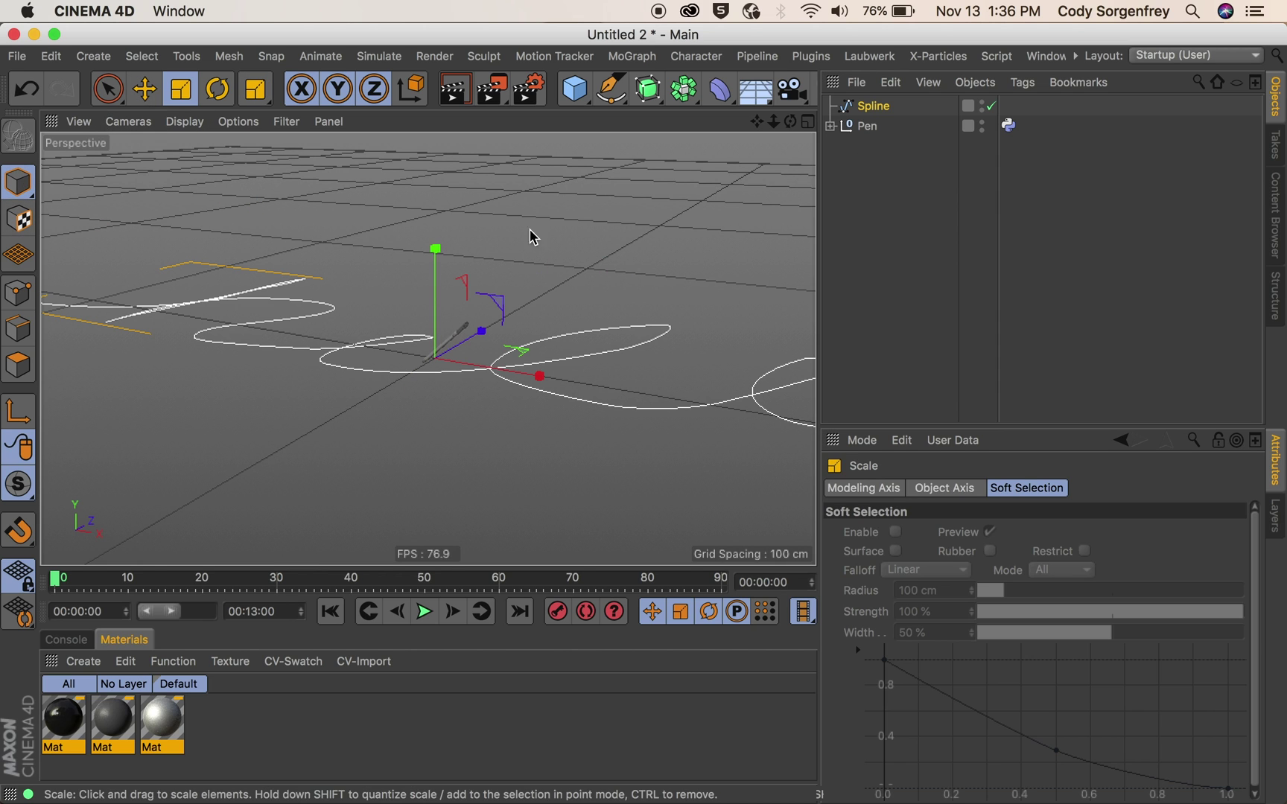
{"action": "mouse_move", "coordinate": [529, 232]}
{"action": "left_mouse_down"}
{"action": "mouse_move", "coordinate": [198, 491]}
{"action": "mouse_move", "coordinate": [36, 586]}
{"action": "left_mouse_up"}
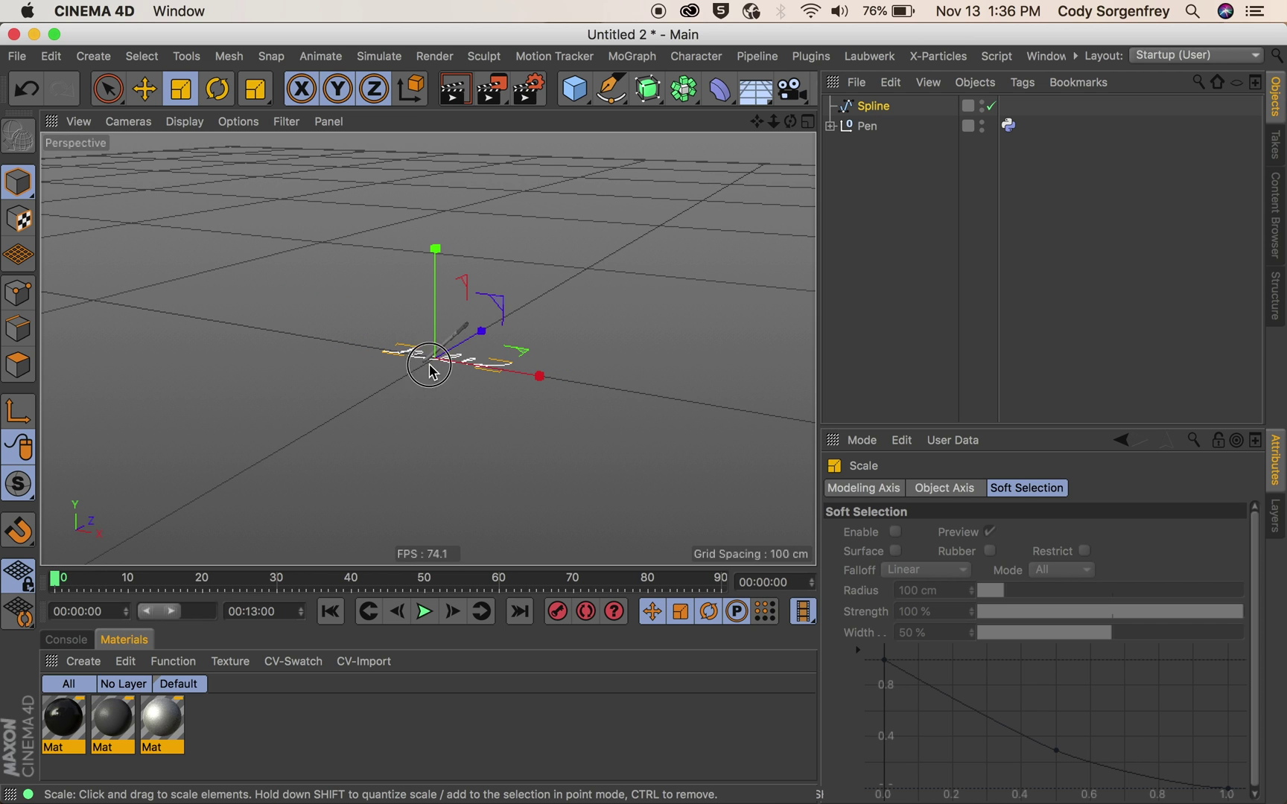
{"action": "scroll", "coordinate": [521, 365], "scroll_direction": "up", "scroll_amount": 10}
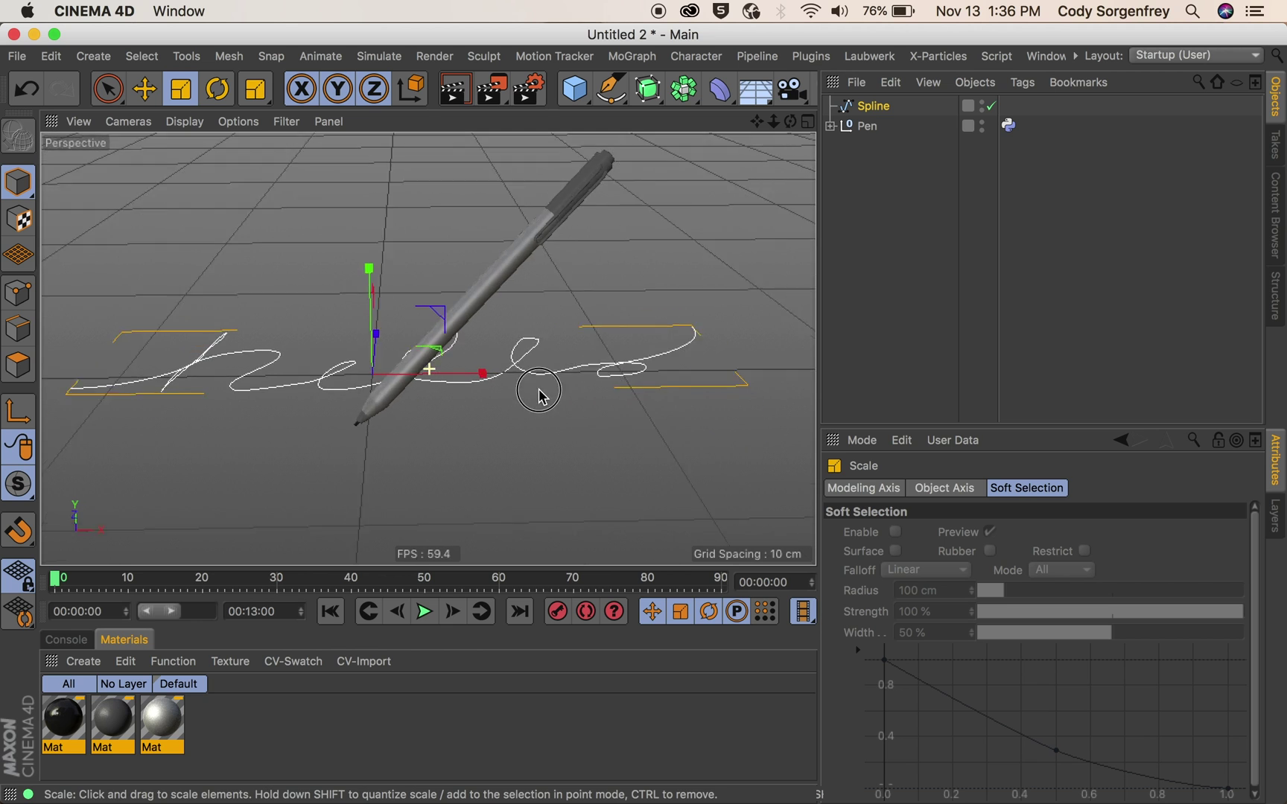
{"action": "scroll", "coordinate": [445, 402], "scroll_direction": "down", "scroll_amount": 8}
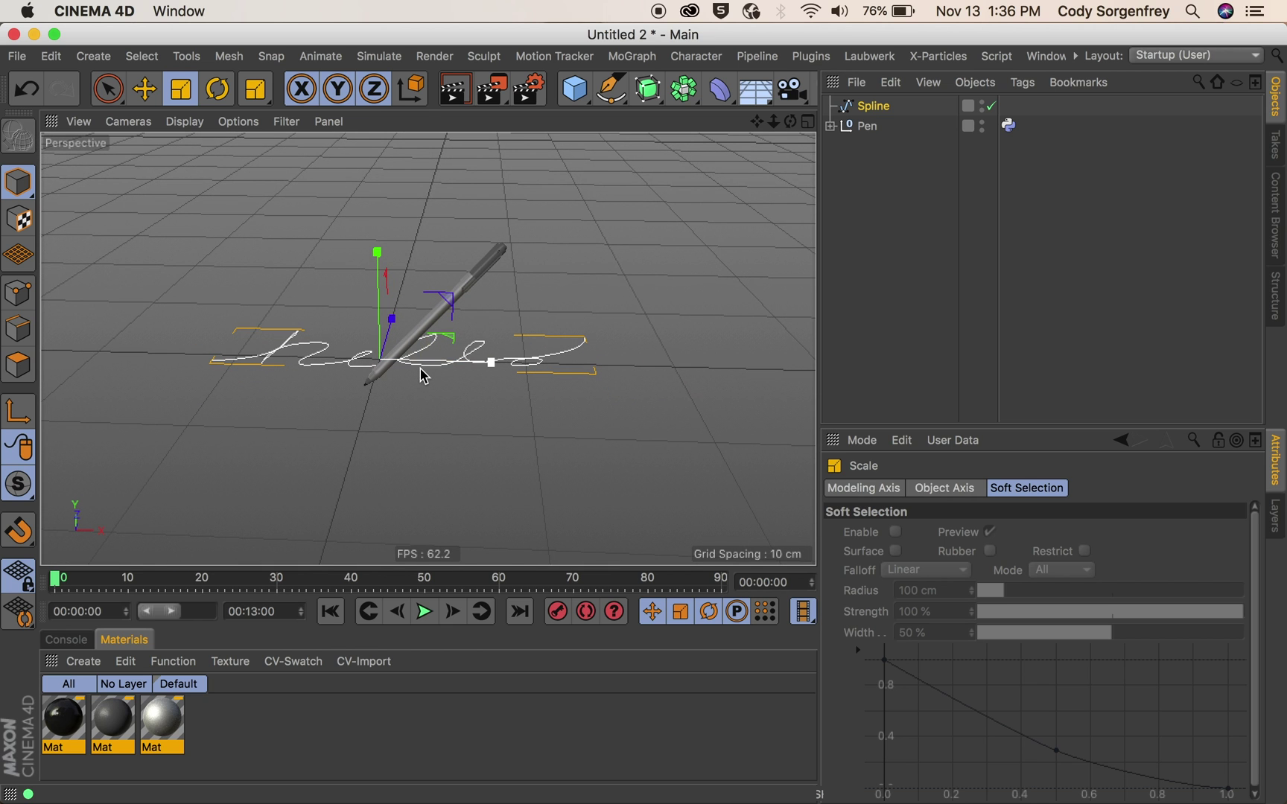
Assign the drawn Spline as the Target Spline in the Pen object's Pen Rig settings
{"action": "left_click", "coordinate": [899, 195]}
{"action": "left_click", "coordinate": [873, 128]}
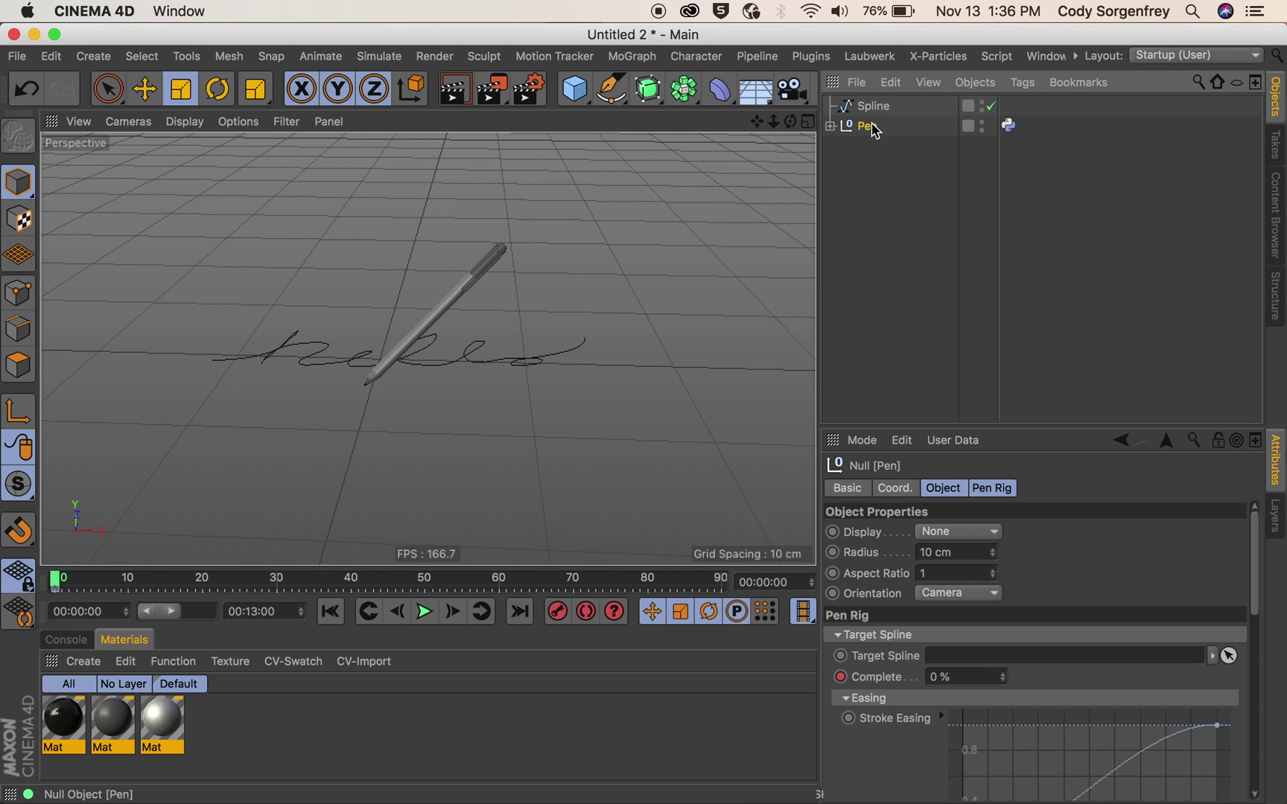
{"action": "left_click", "coordinate": [998, 489]}
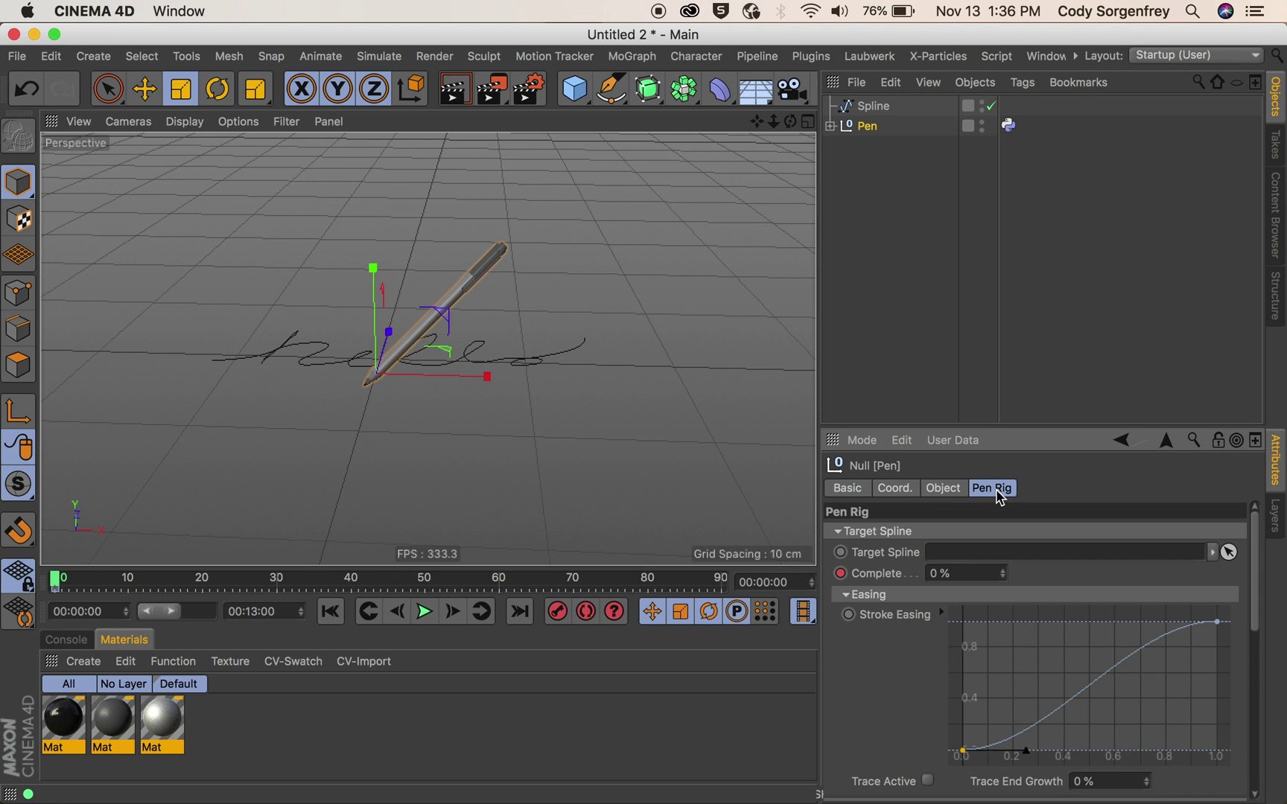
{"action": "left_click_drag", "start_coordinate": [876, 112], "coordinate": [937, 463]}
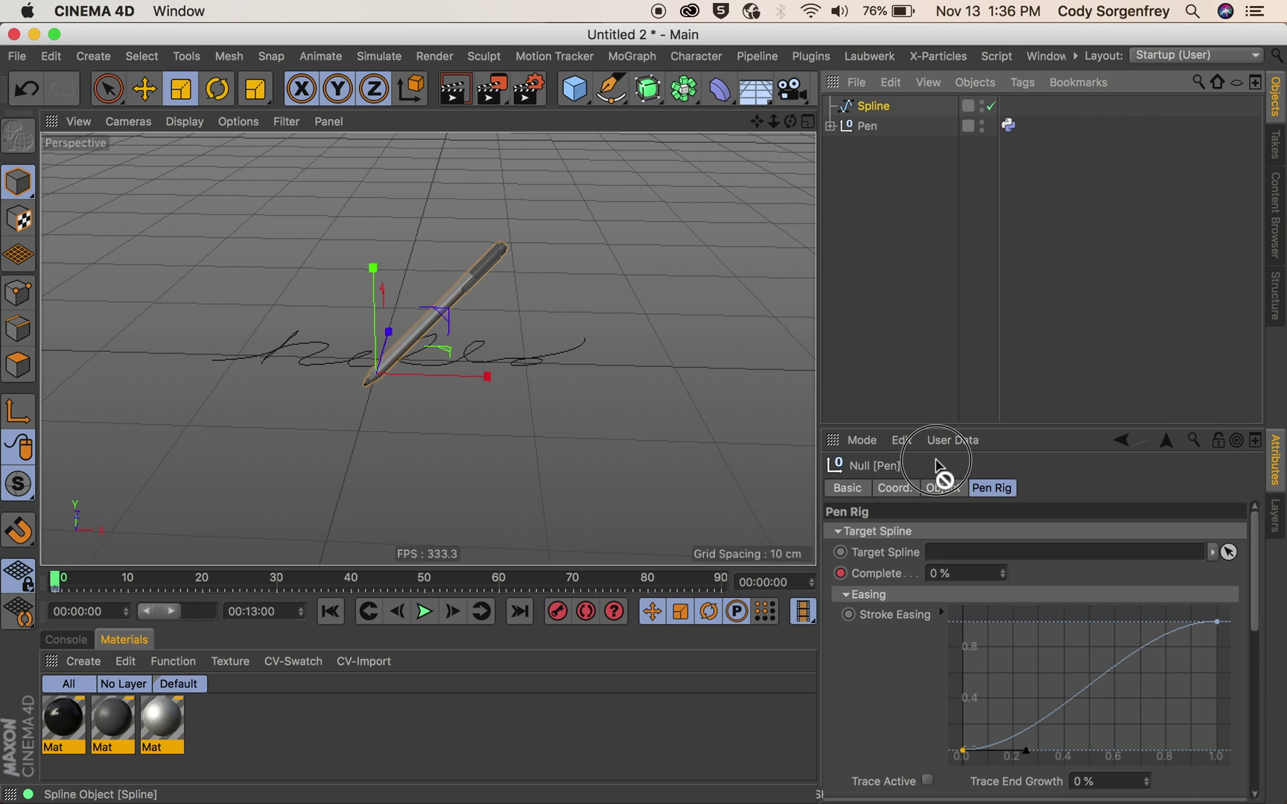
{"action": "left_click_drag", "start_coordinate": [951, 555], "coordinate": [953, 555]}
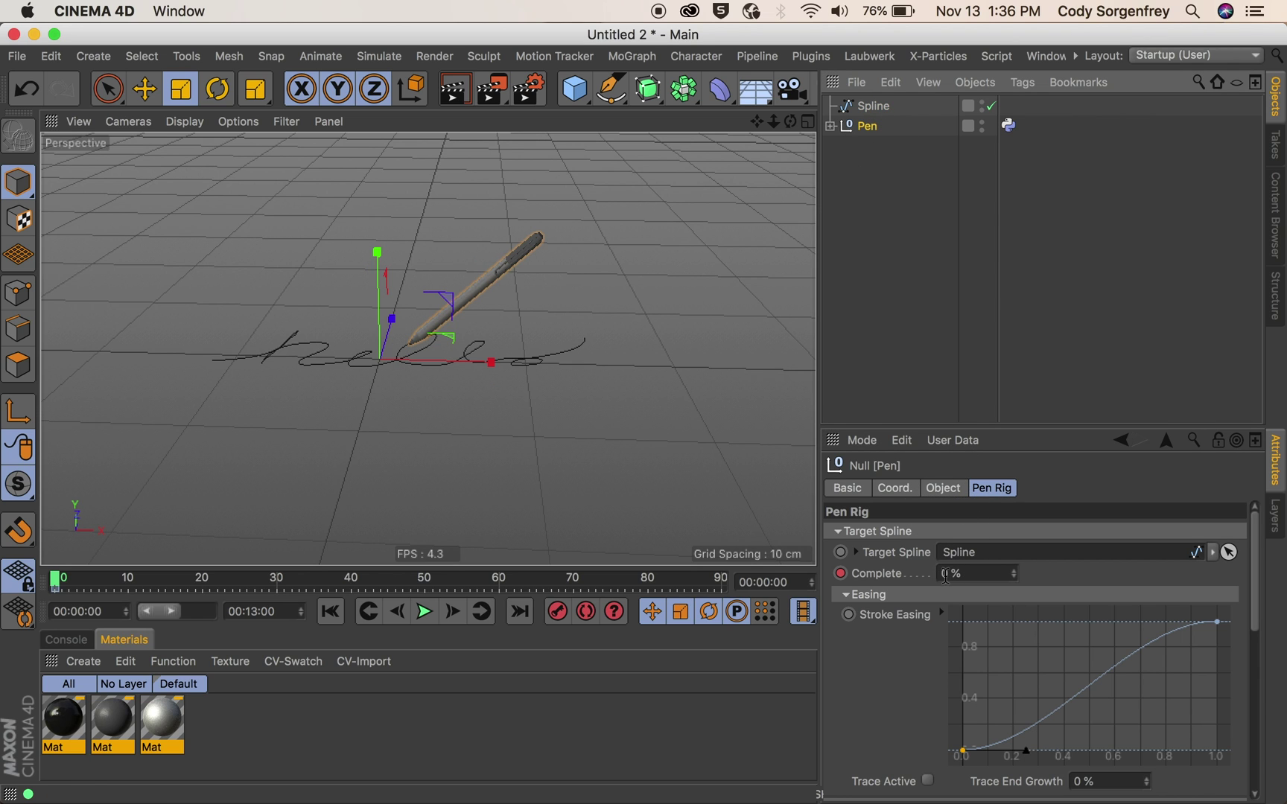
Play the animation over the full 00:13:00 range and hide the Spline object in the viewport and render
{"action": "left_click", "coordinate": [209, 612]}
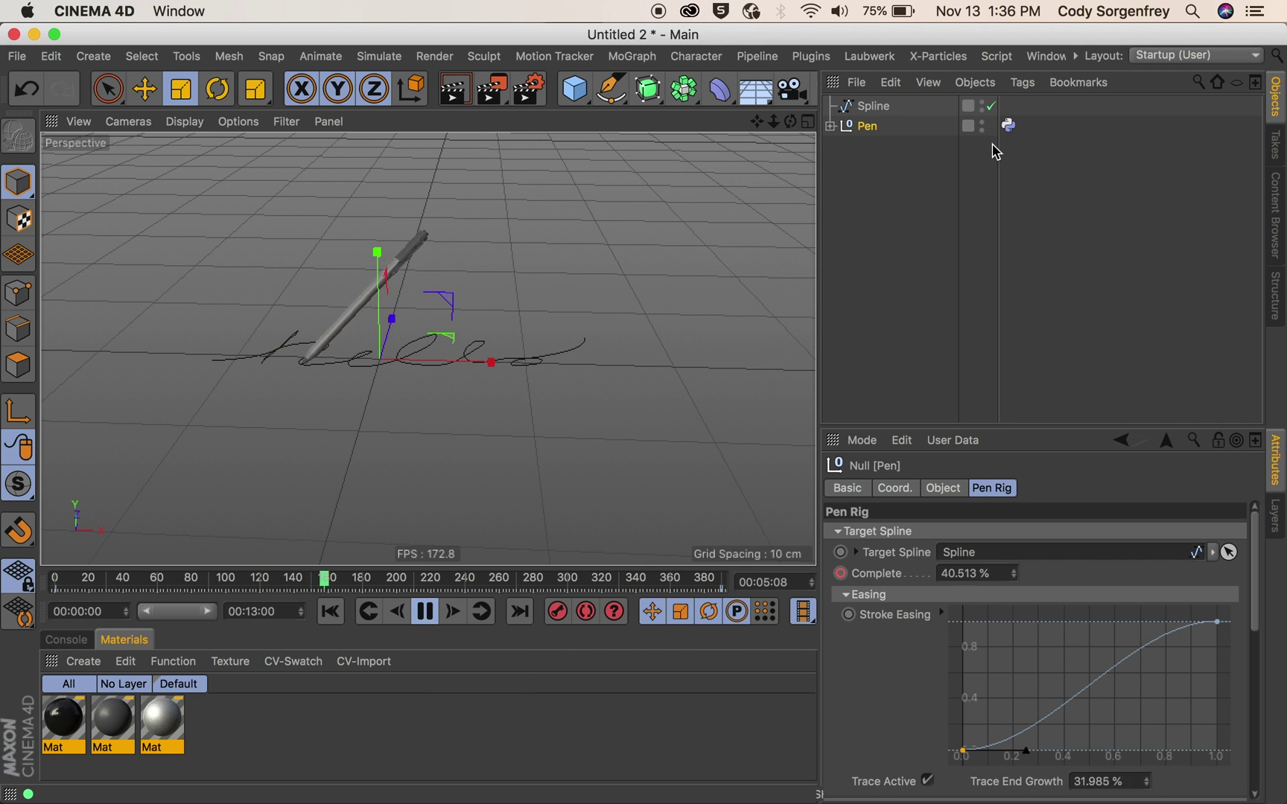
{"action": "left_click", "coordinate": [982, 106], "text": "ctrl"}
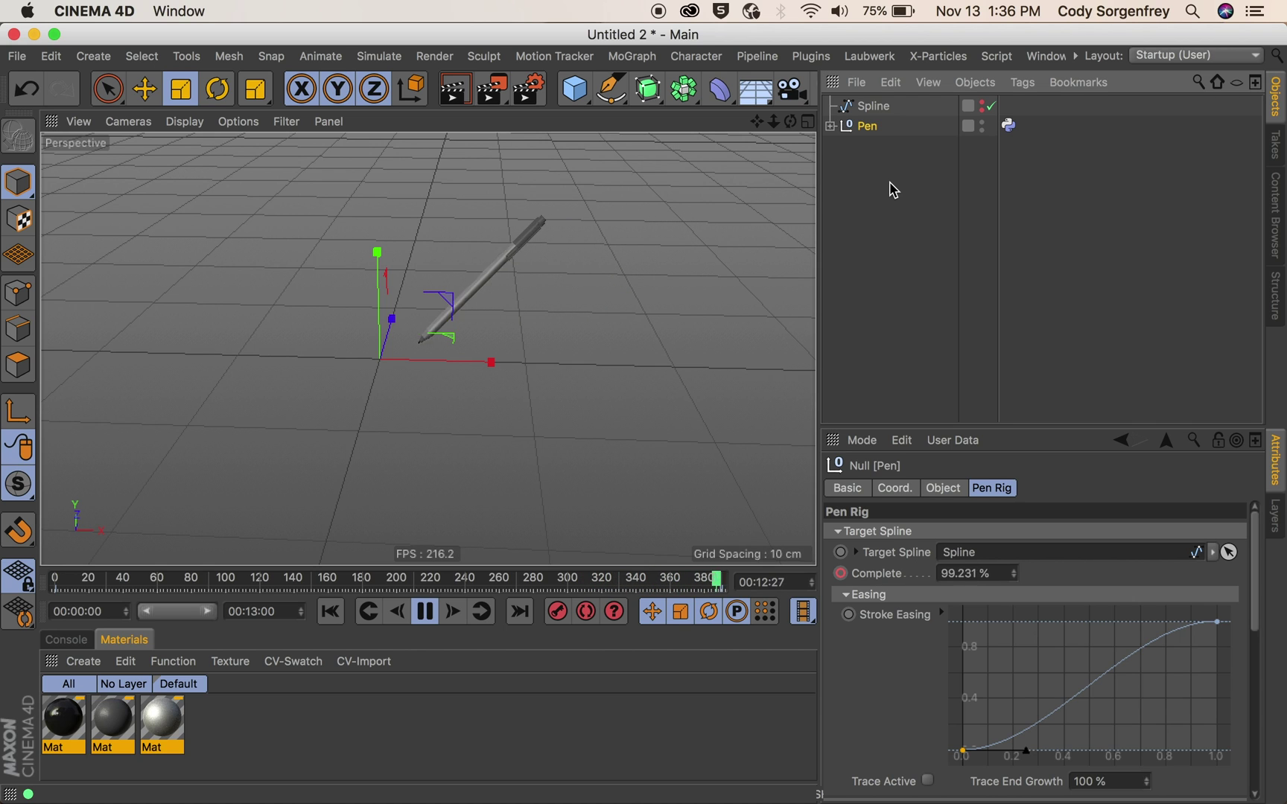
{"action": "left_click", "coordinate": [888, 190]}
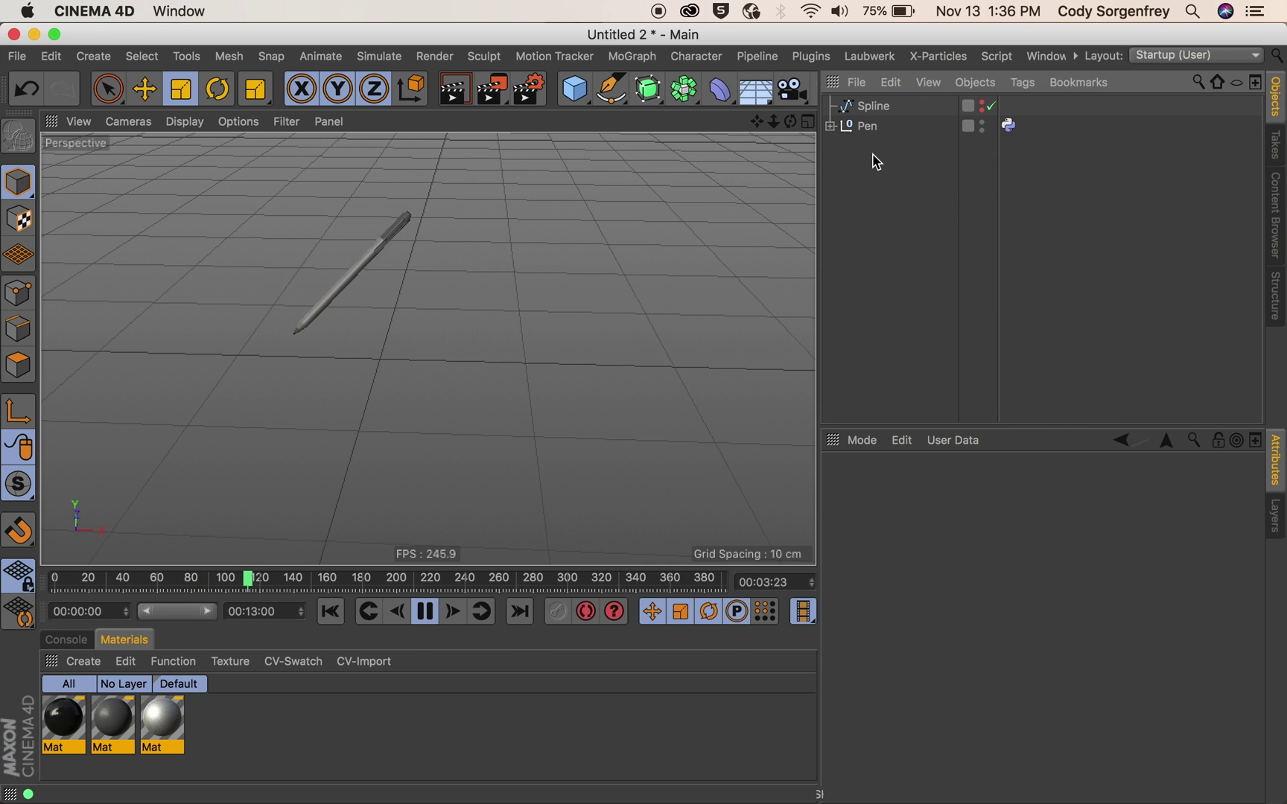
Move the Pen's final keyframe to 00:05:17 in the Timeline and shorten the preview range to end at 00:05:16
{"action": "key", "text": "shift+F3"}
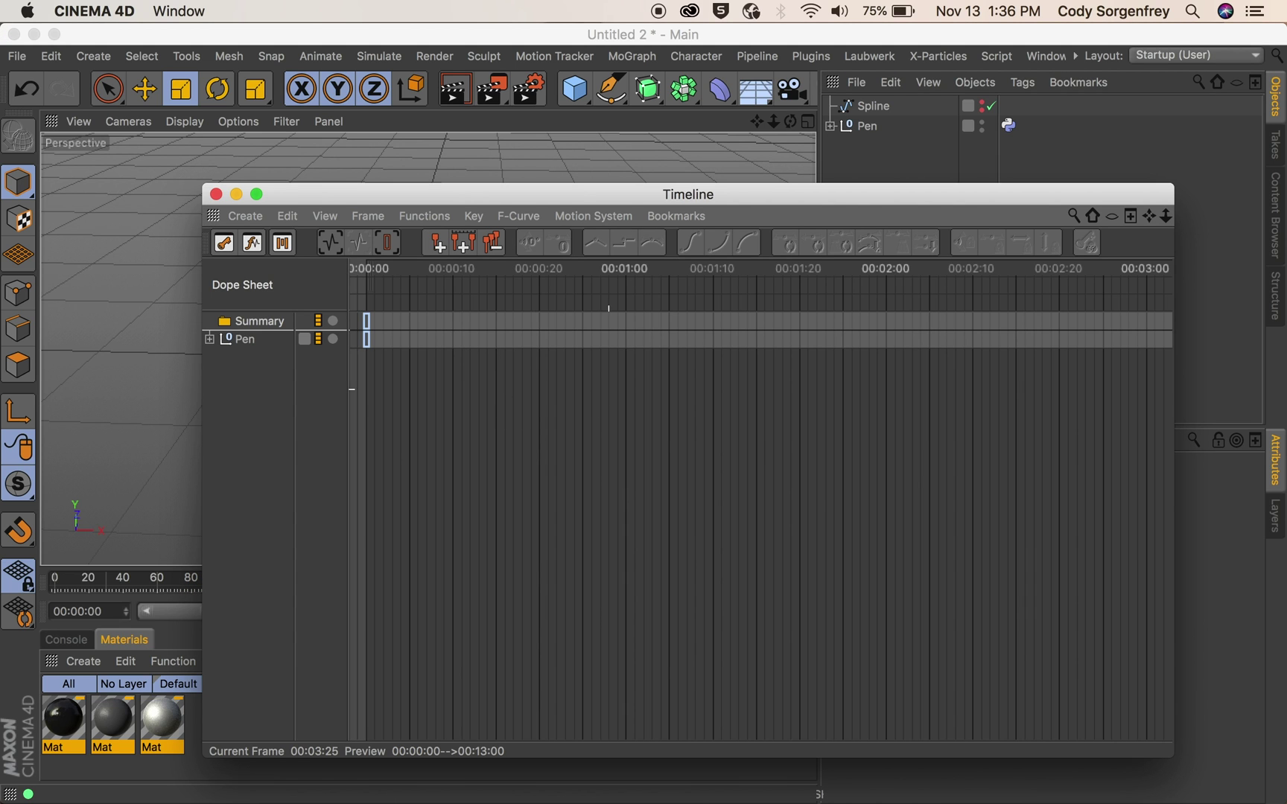
{"action": "scroll", "coordinate": [589, 408], "scroll_direction": "down", "scroll_amount": 6}
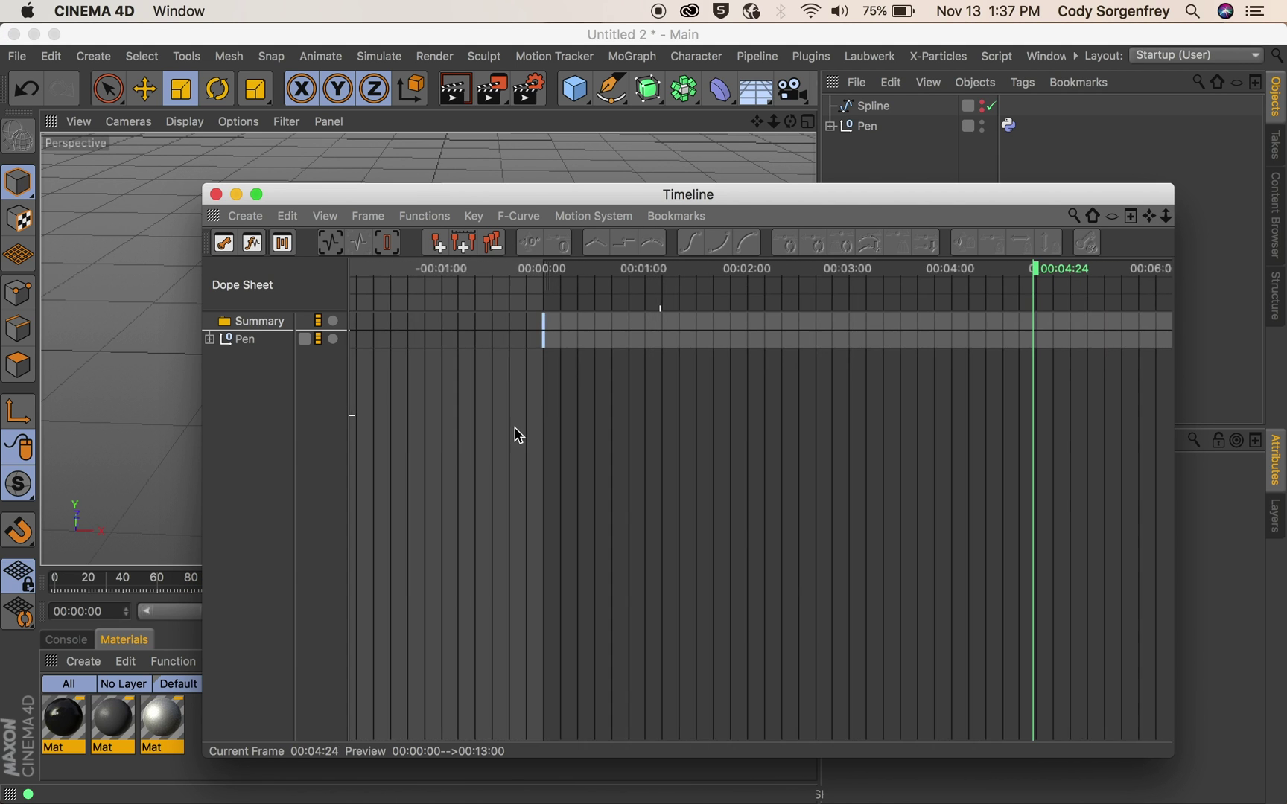
{"action": "scroll", "coordinate": [784, 413], "scroll_direction": "down", "scroll_amount": 6}
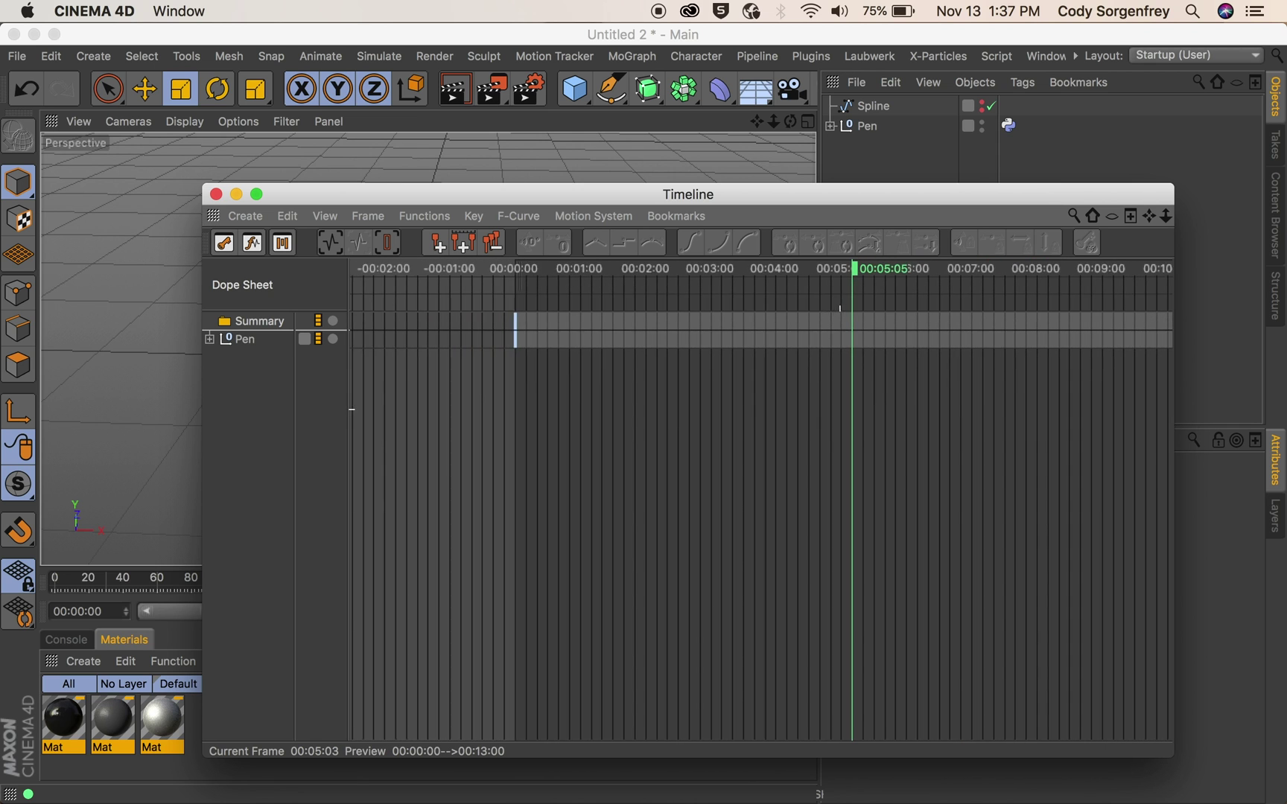
{"action": "scroll", "coordinate": [782, 413], "scroll_direction": "down", "scroll_amount": 1}
{"action": "left_click_drag", "start_coordinate": [1005, 394], "coordinate": [1116, 302]}
{"action": "left_click_drag", "start_coordinate": [1037, 328], "coordinate": [823, 362]}
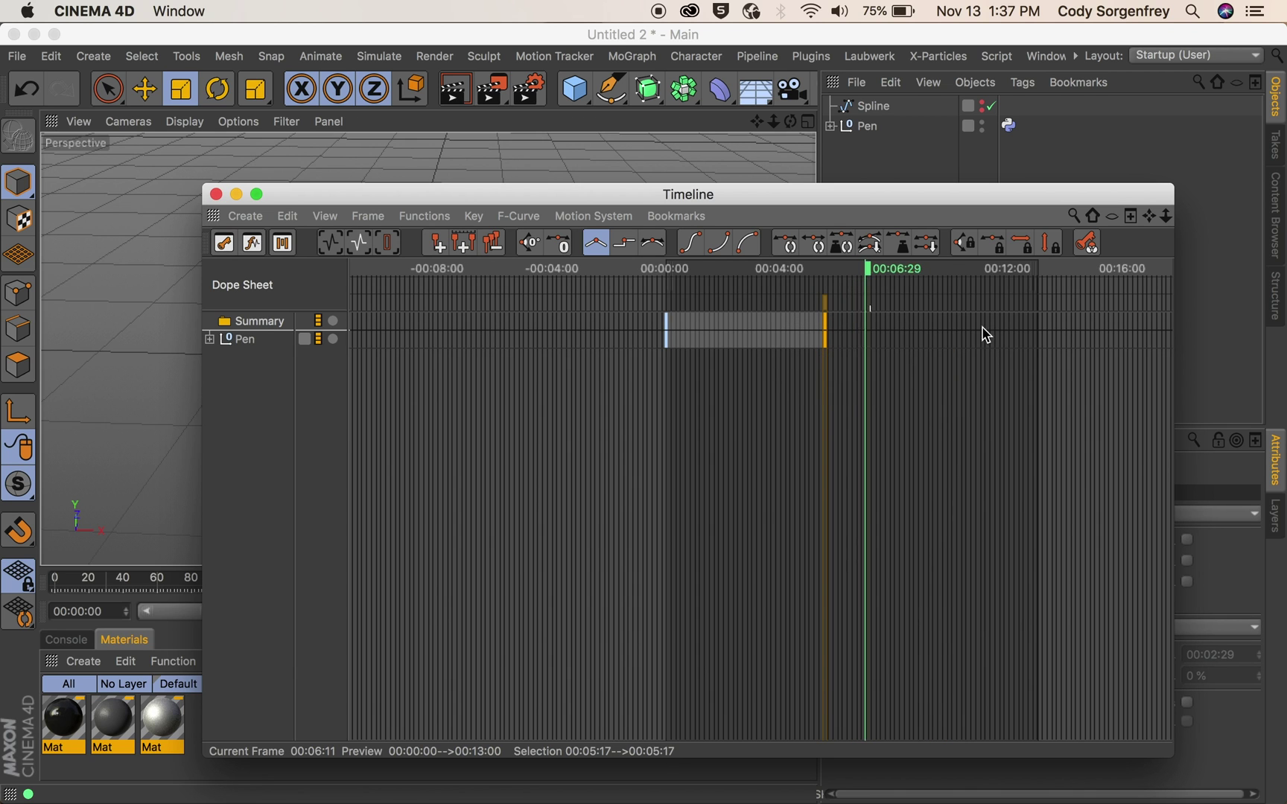
{"action": "mouse_move", "coordinate": [1045, 278]}
{"action": "left_mouse_down"}
{"action": "mouse_move", "coordinate": [718, 299]}
{"action": "mouse_move", "coordinate": [824, 300]}
{"action": "left_mouse_up"}
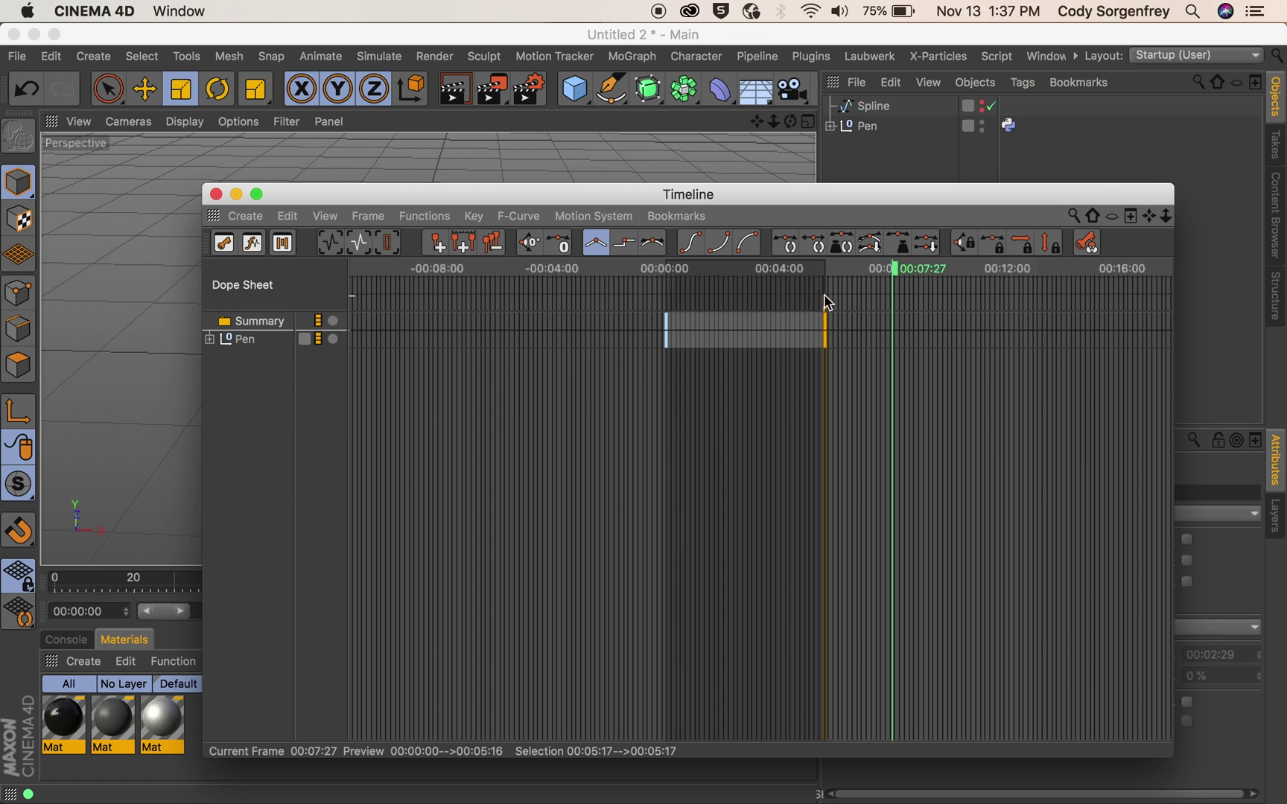
{"action": "left_click", "coordinate": [215, 194]}
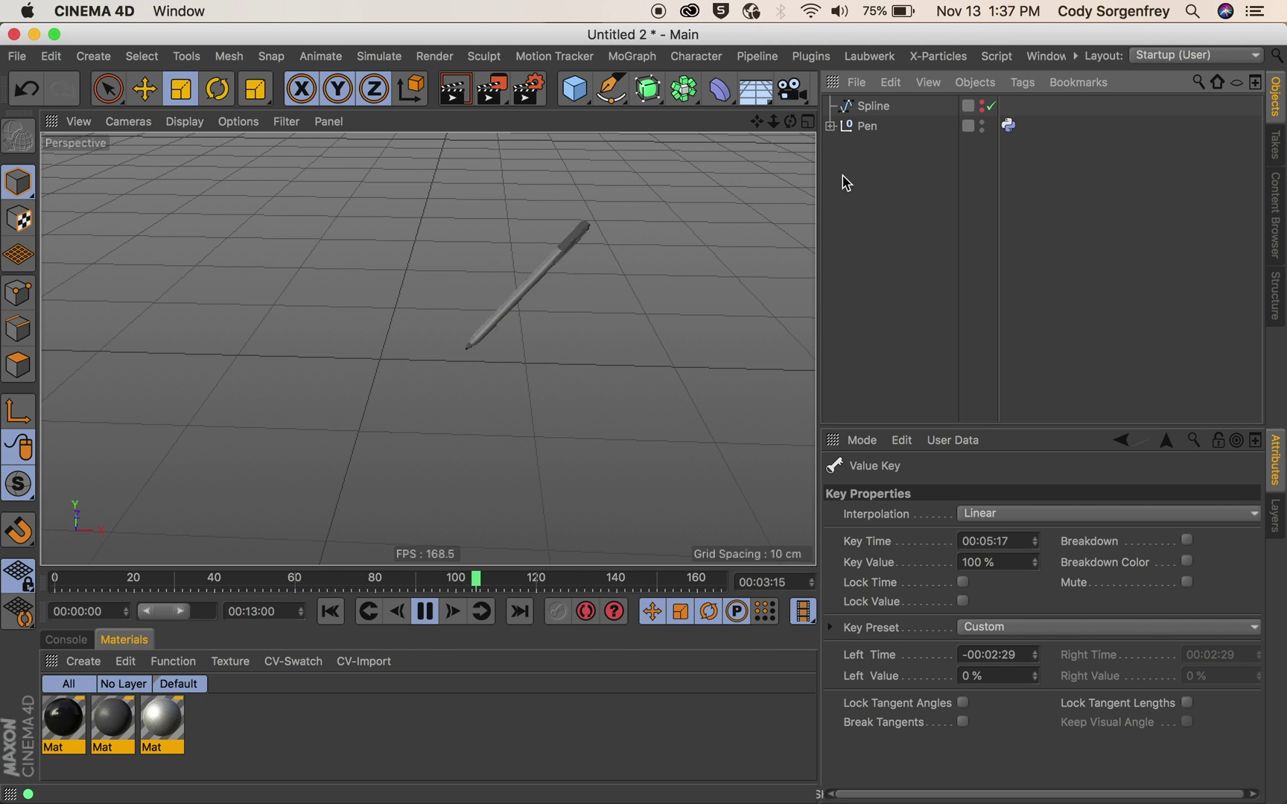
{"action": "left_click", "coordinate": [865, 128]}
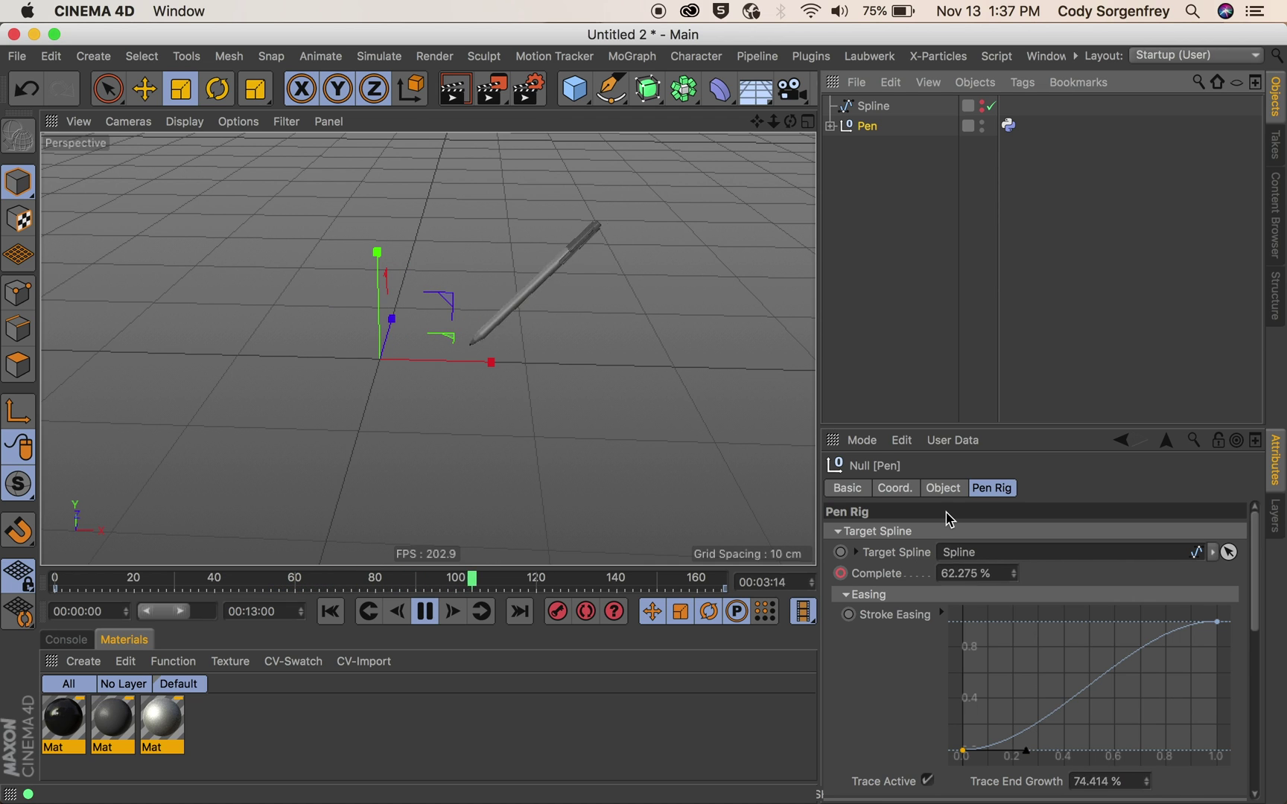
{"action": "left_click", "coordinate": [889, 168]}
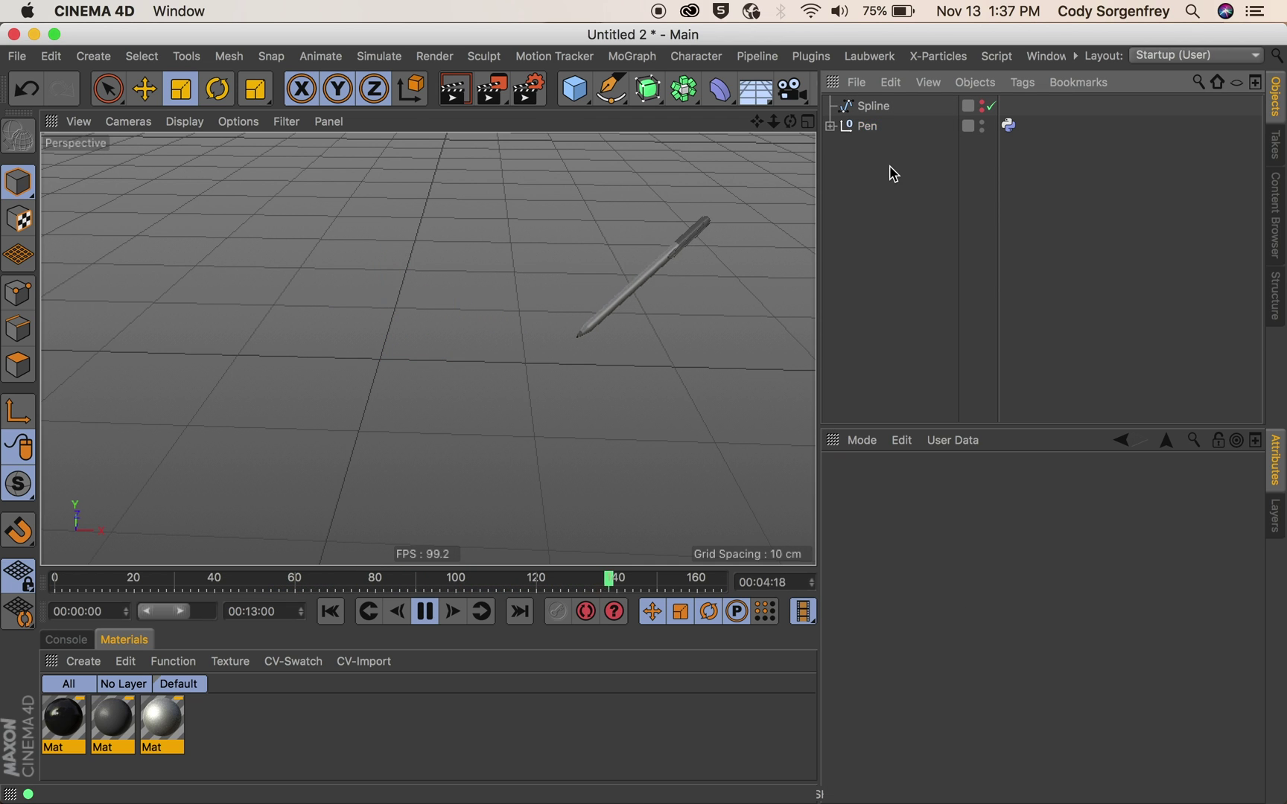
Add a MoGraph Tracer object and link the Pen tip null from the Pen's Geo group as its Trace Link
{"action": "left_click", "coordinate": [566, 56]}
{"action": "left_click", "coordinate": [658, 411]}
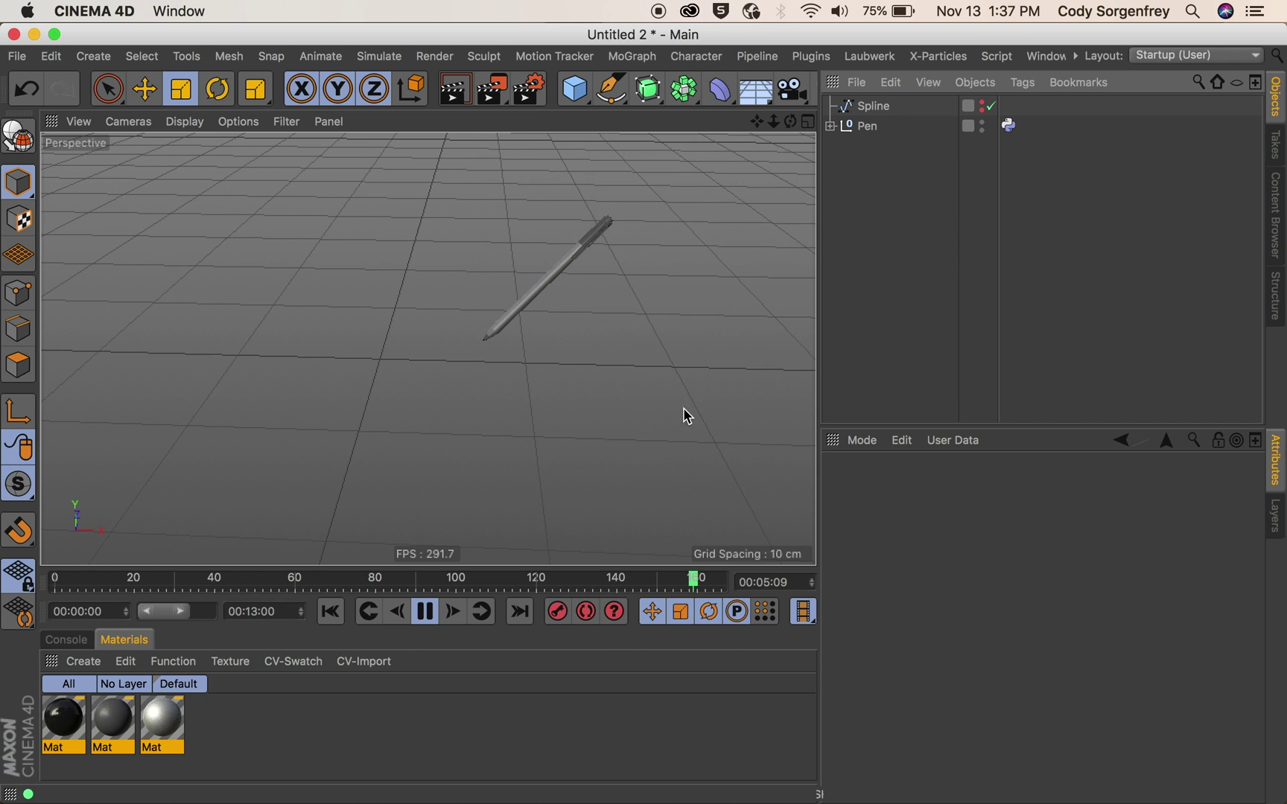
{"action": "left_click", "coordinate": [830, 146]}
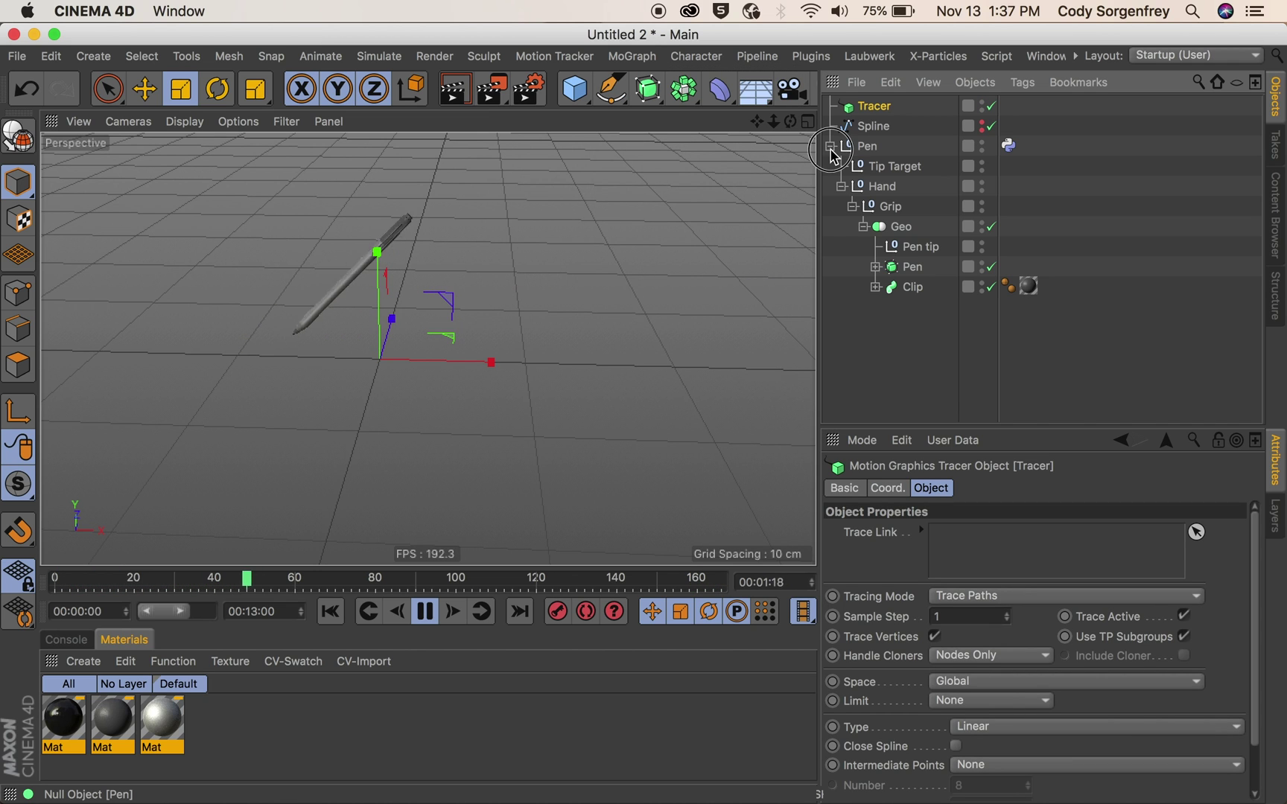
{"action": "left_click", "coordinate": [914, 250]}
{"action": "left_click_drag", "start_coordinate": [981, 542], "coordinate": [982, 541]}
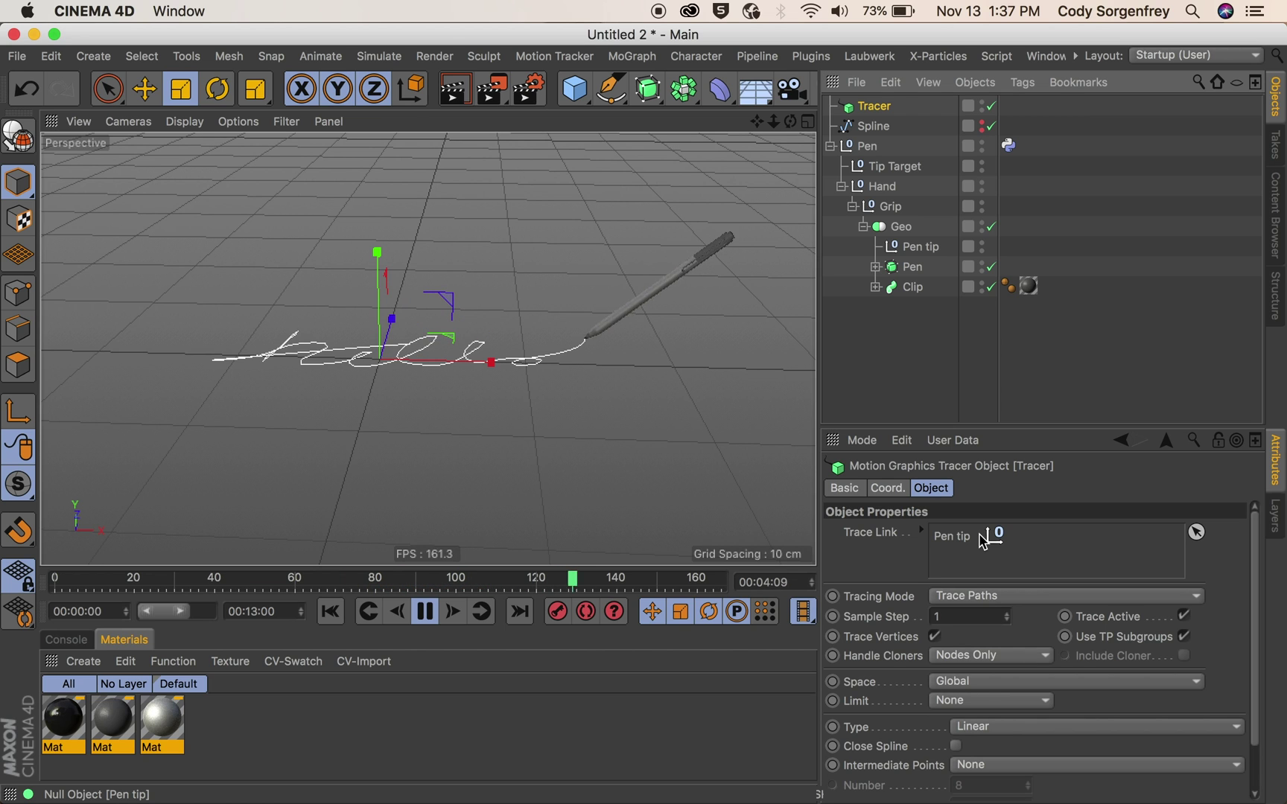
{"action": "left_click", "coordinate": [914, 350]}
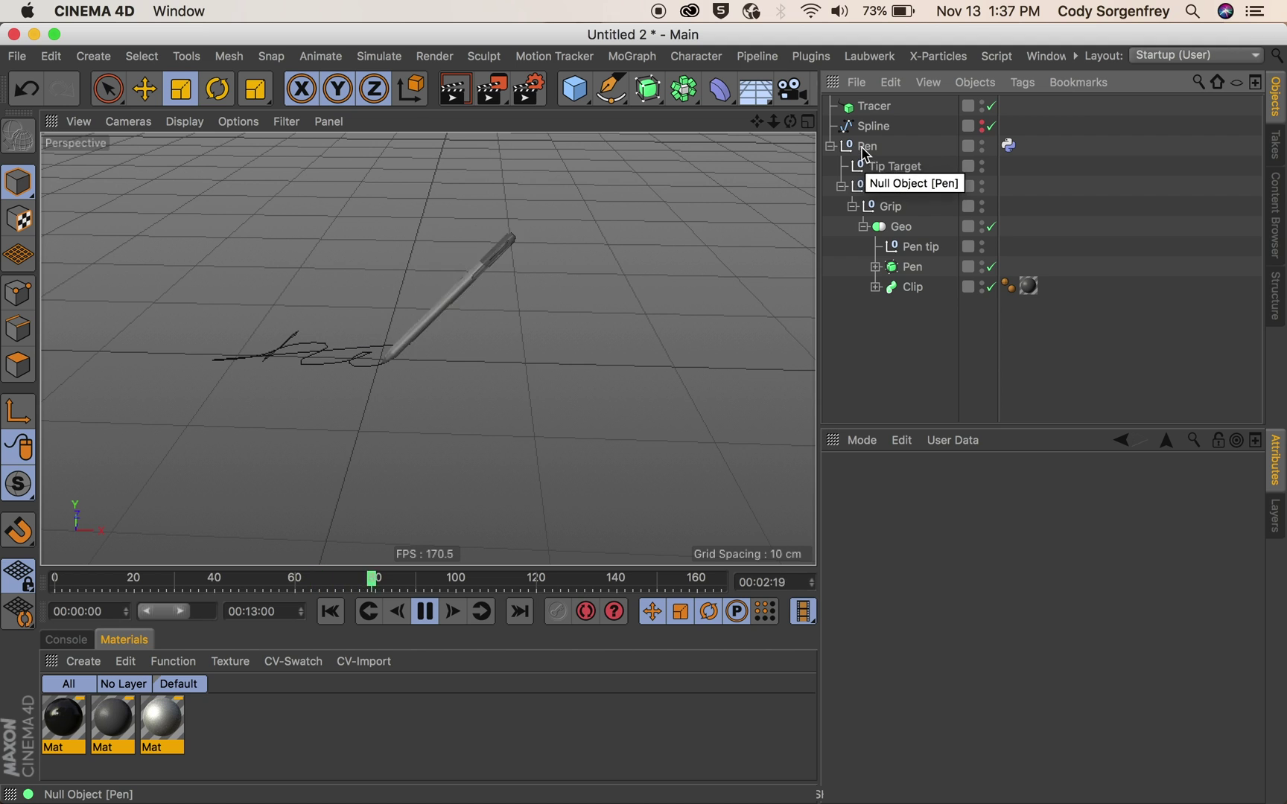
Set the Trace Active parameter in the Pen object's Pen Rig settings as an XPression driver
{"action": "left_click", "coordinate": [847, 149]}
{"action": "left_click", "coordinate": [831, 146]}
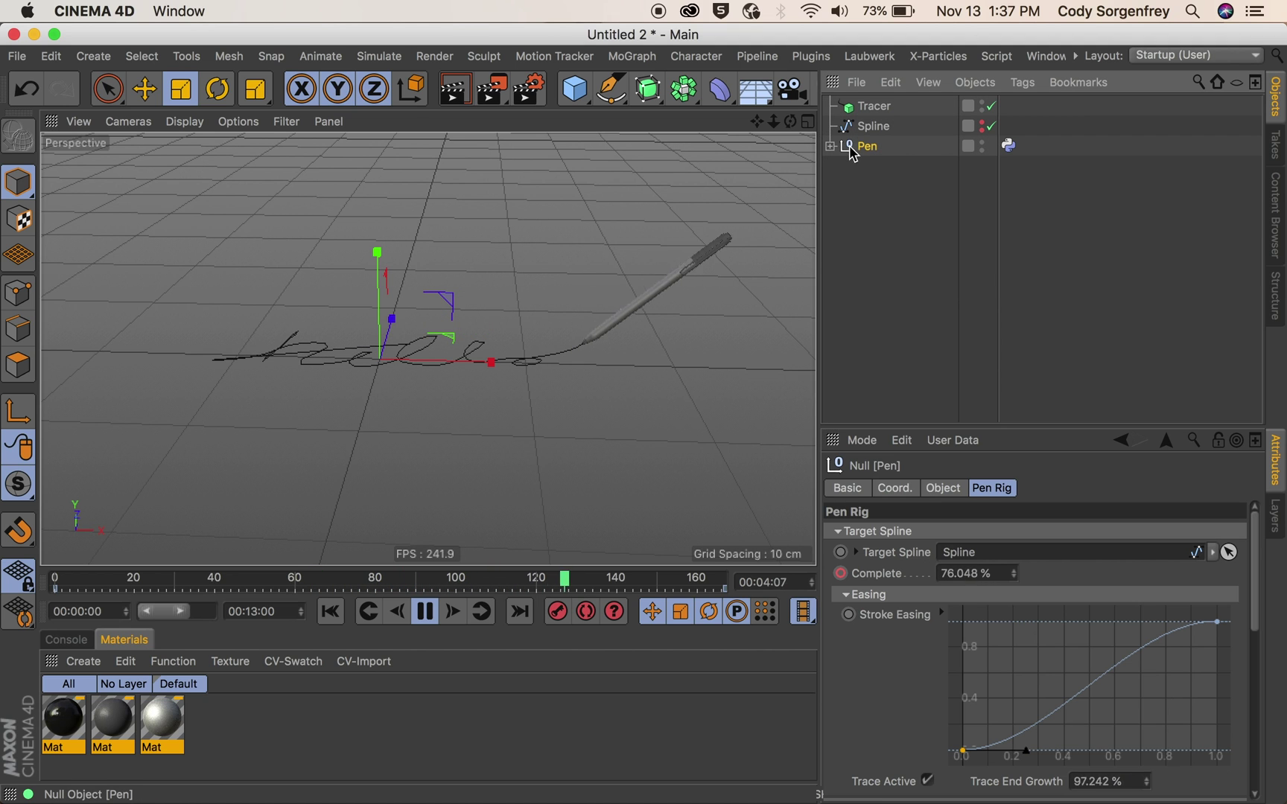
{"action": "right_click", "coordinate": [887, 783]}
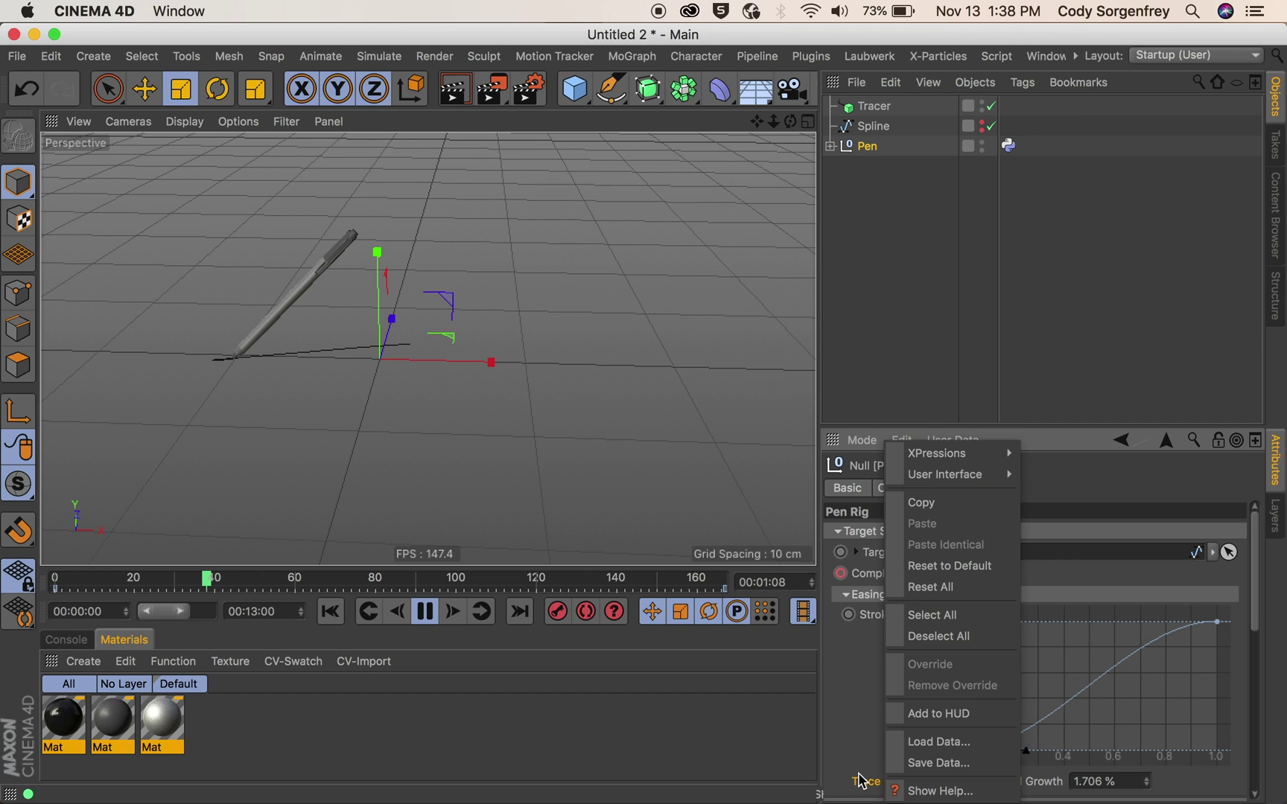
{"action": "left_click", "coordinate": [861, 781]}
{"action": "right_click", "coordinate": [886, 786]}
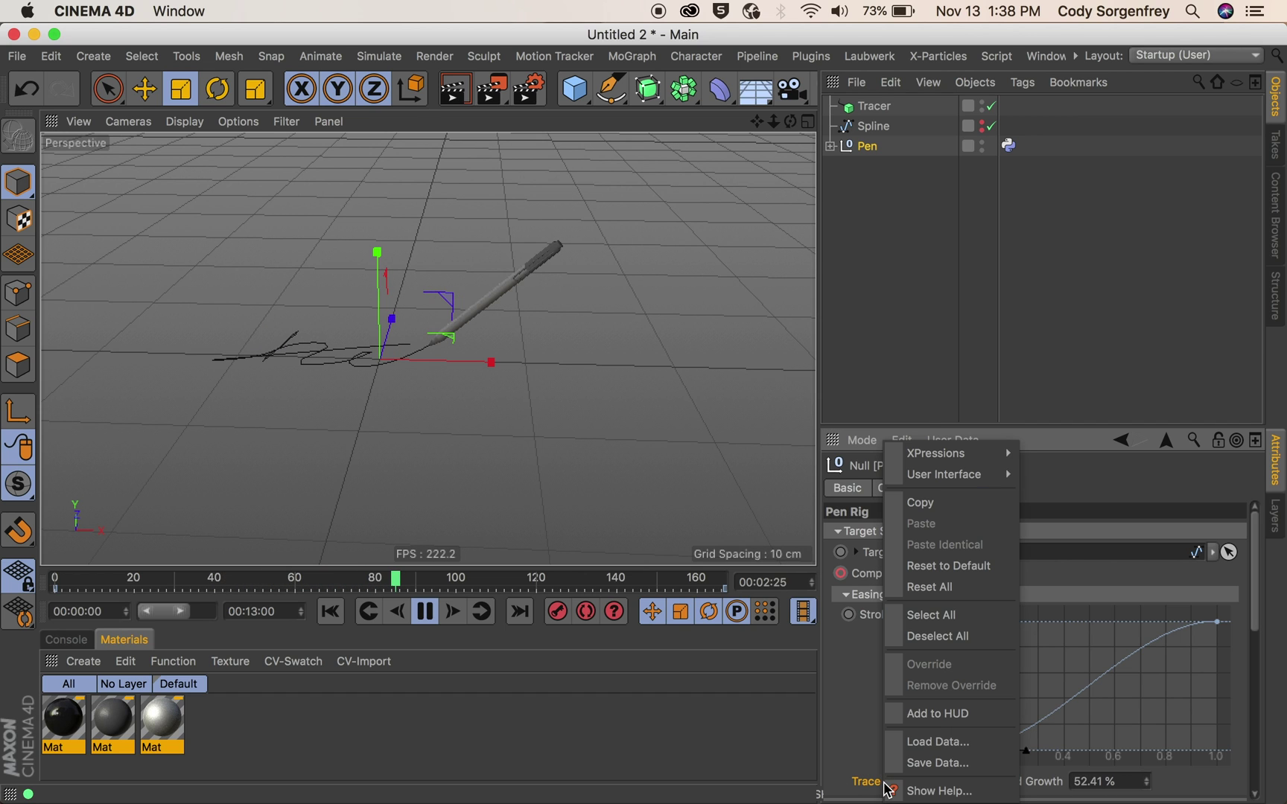
{"action": "mouse_move", "coordinate": [981, 460]}
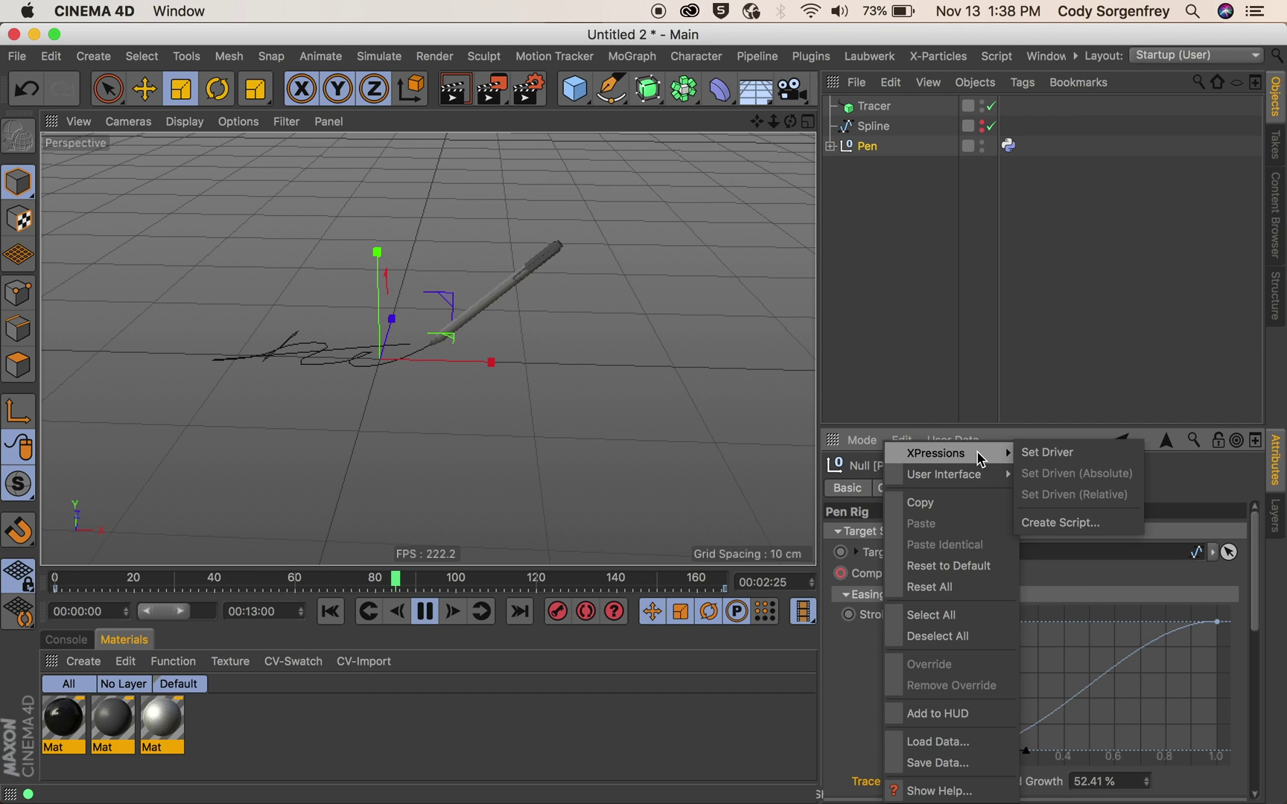
{"action": "left_click", "coordinate": [1042, 452]}
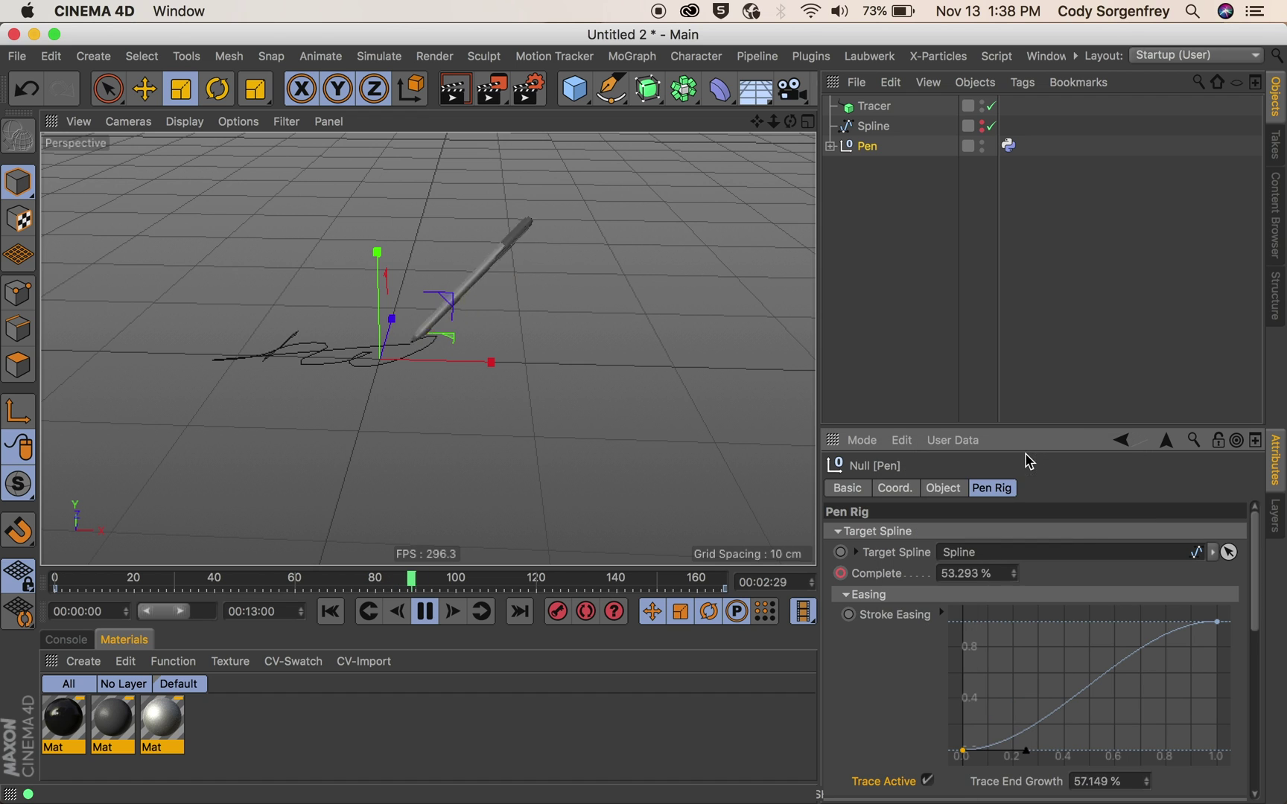
Make the Tracer object's Trace Active parameter driven by the Pen's Trace Active parameter
{"action": "left_click", "coordinate": [868, 110]}
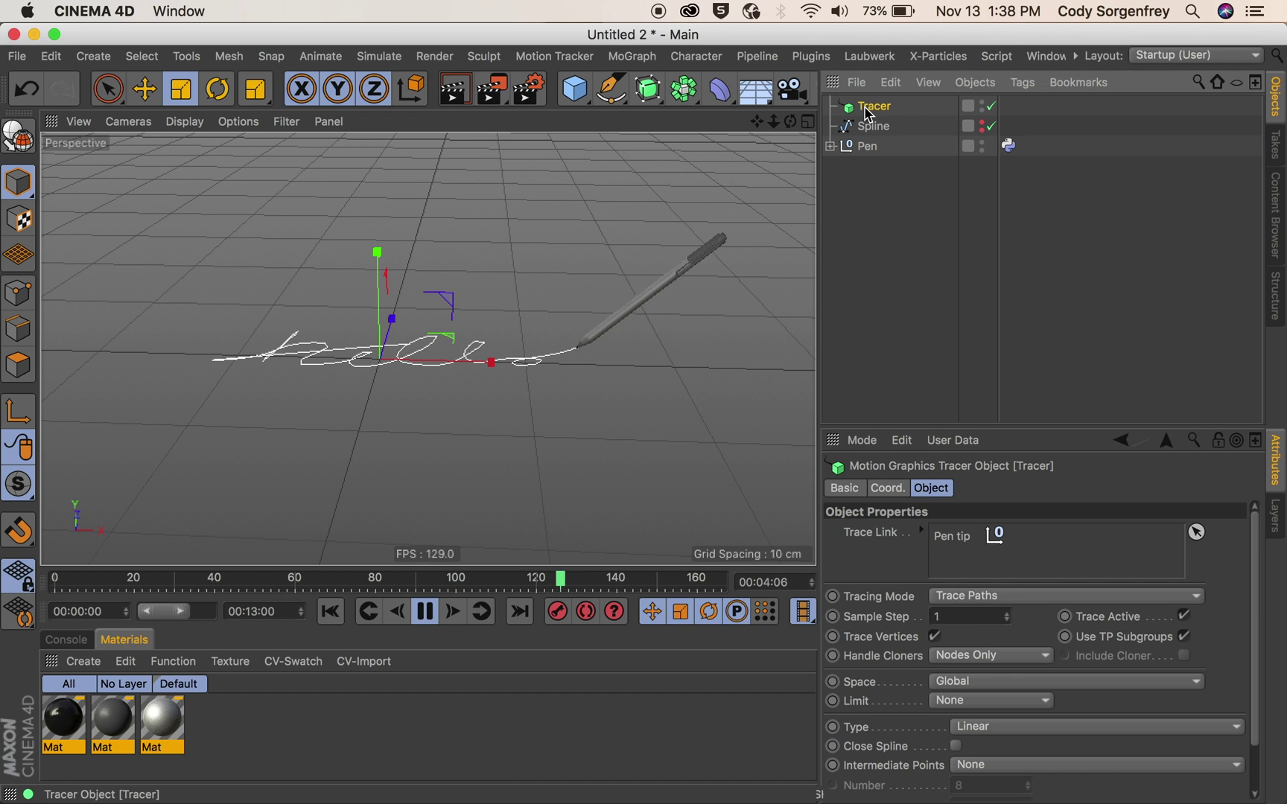
{"action": "right_click", "coordinate": [1115, 622]}
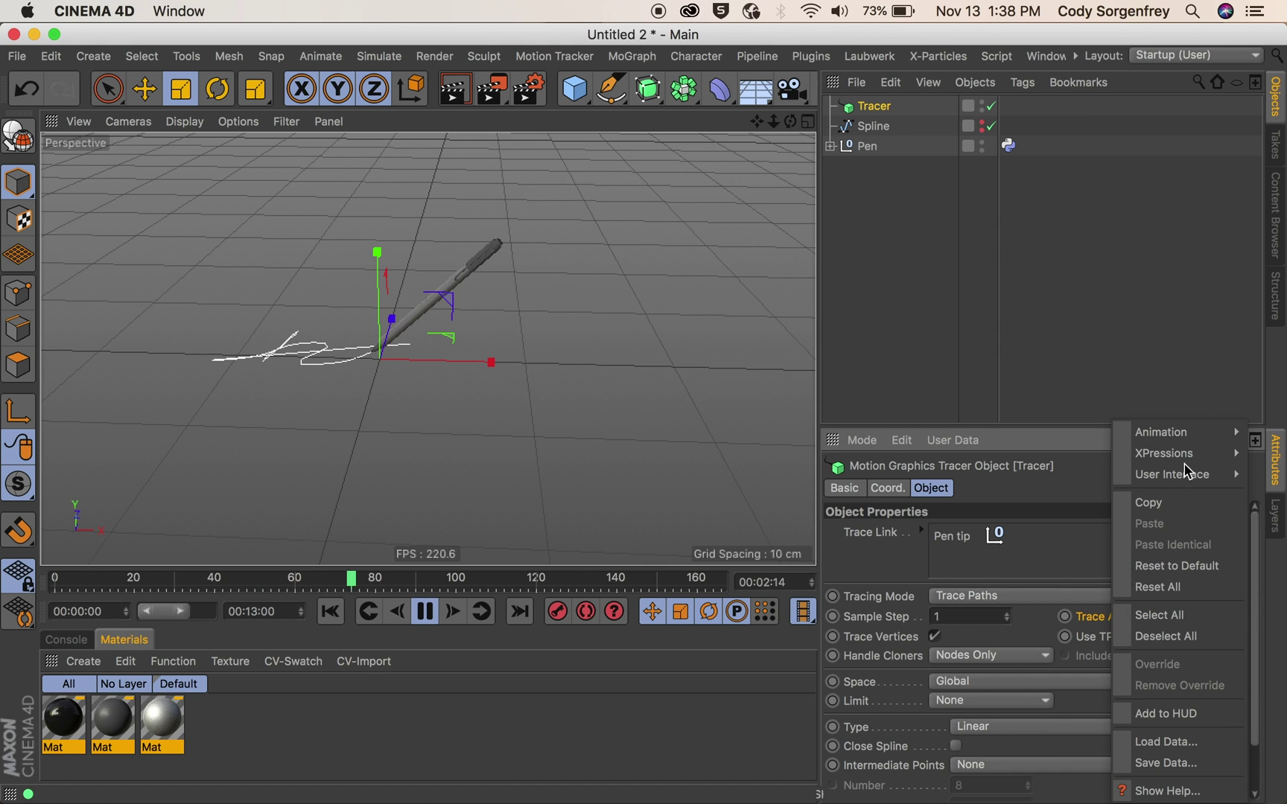
{"action": "mouse_move", "coordinate": [1186, 457]}
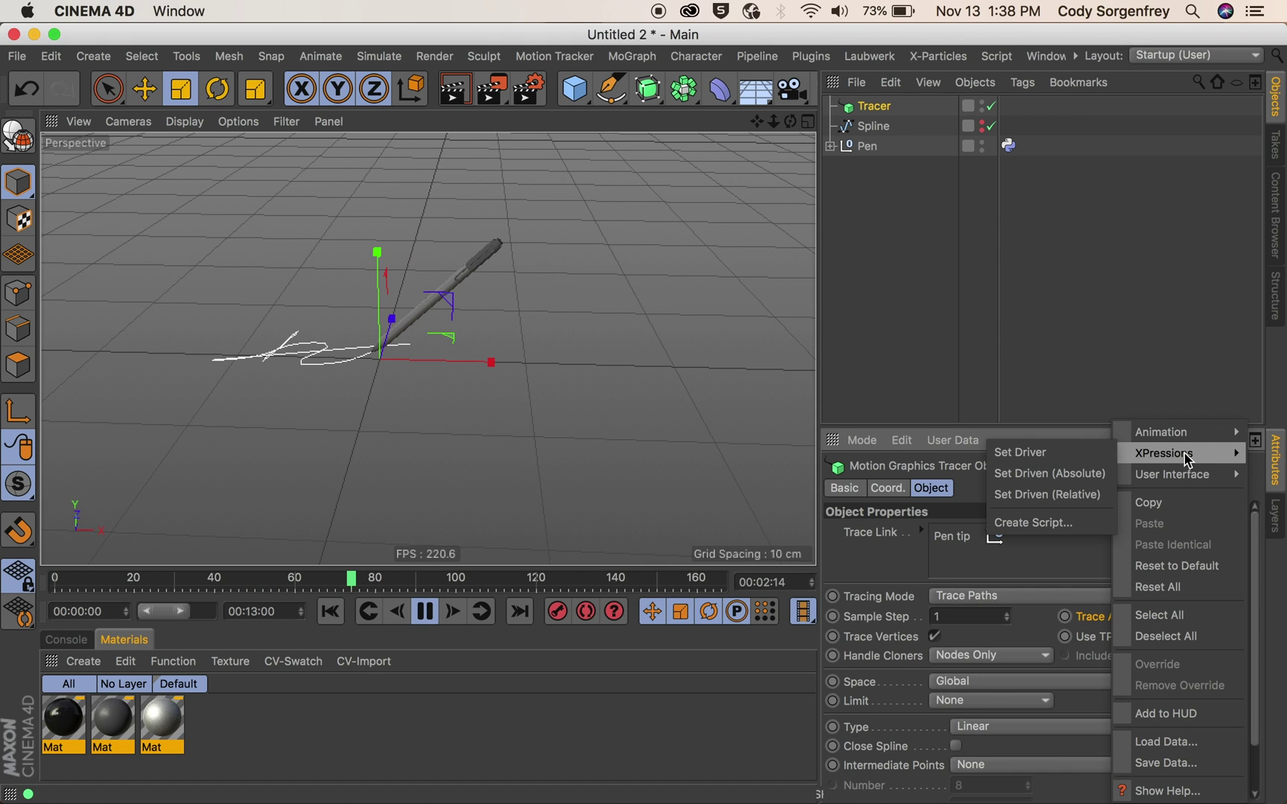
{"action": "left_click", "coordinate": [1068, 489]}
{"action": "left_click", "coordinate": [921, 280]}
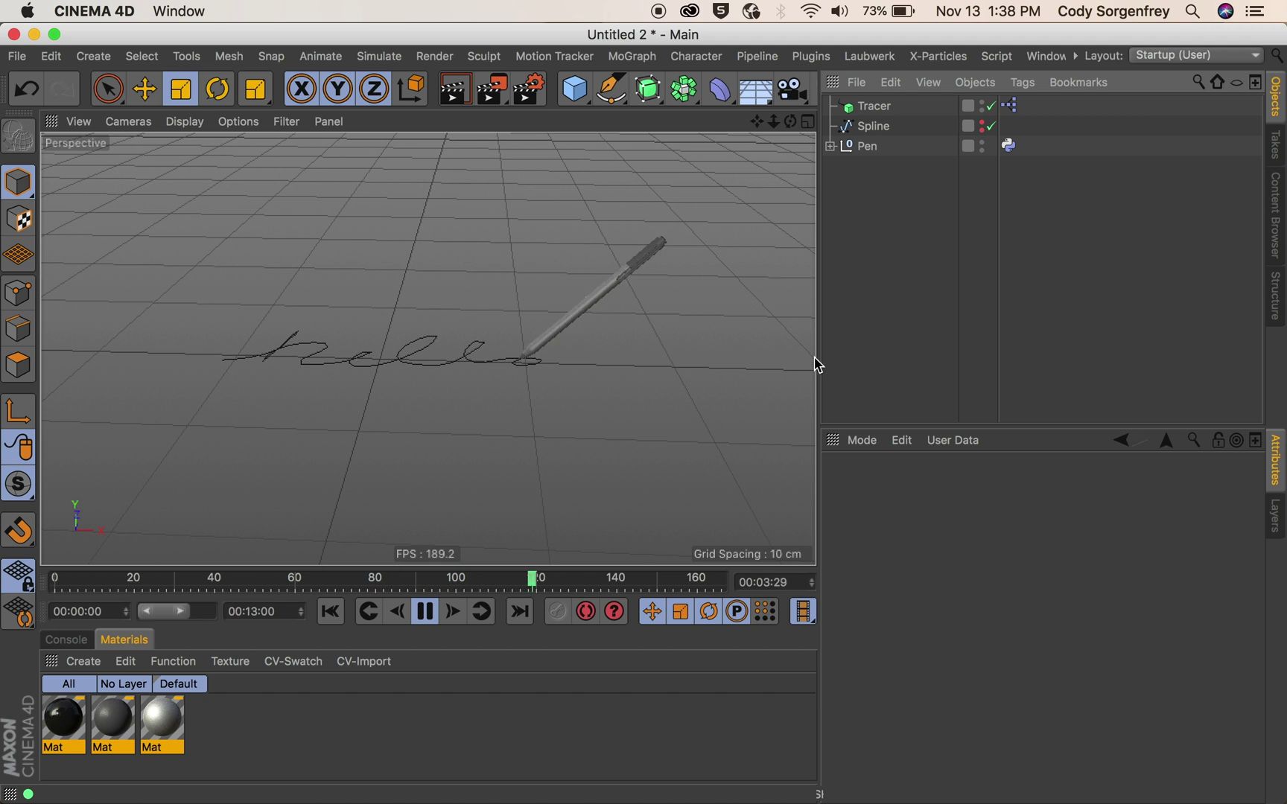
Add a Sweep object as the parent of the Tracer
{"action": "left_click", "coordinate": [874, 109]}
{"action": "left_click", "coordinate": [648, 89]}
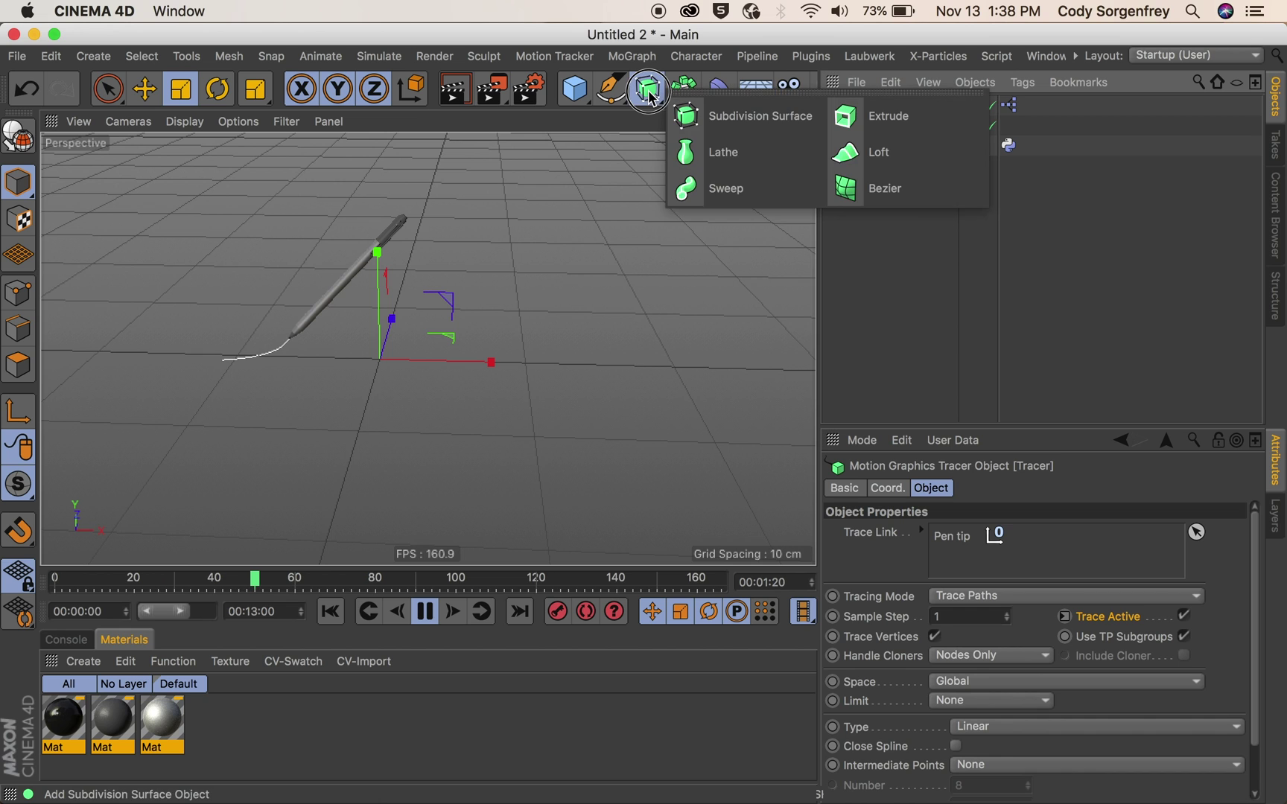
{"action": "left_click", "coordinate": [741, 194], "text": "alt"}
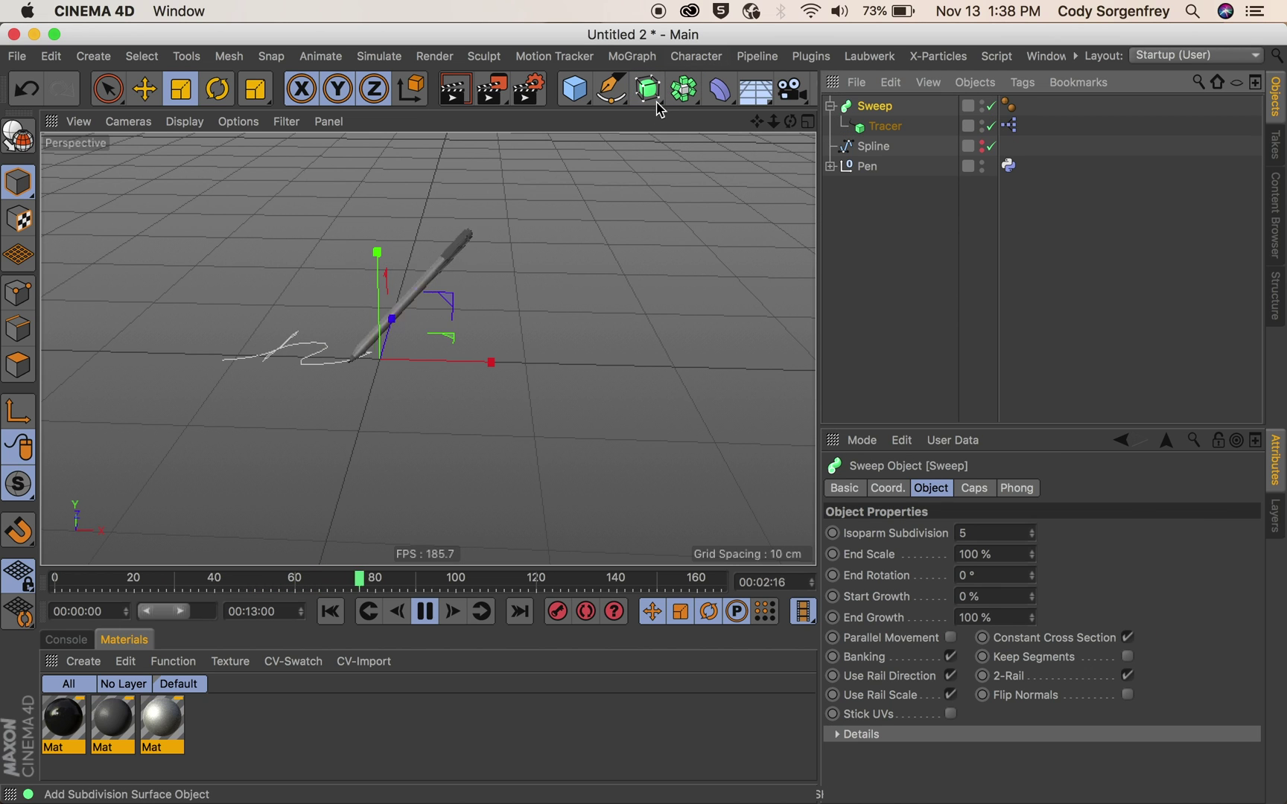
{"action": "left_click", "coordinate": [607, 101]}
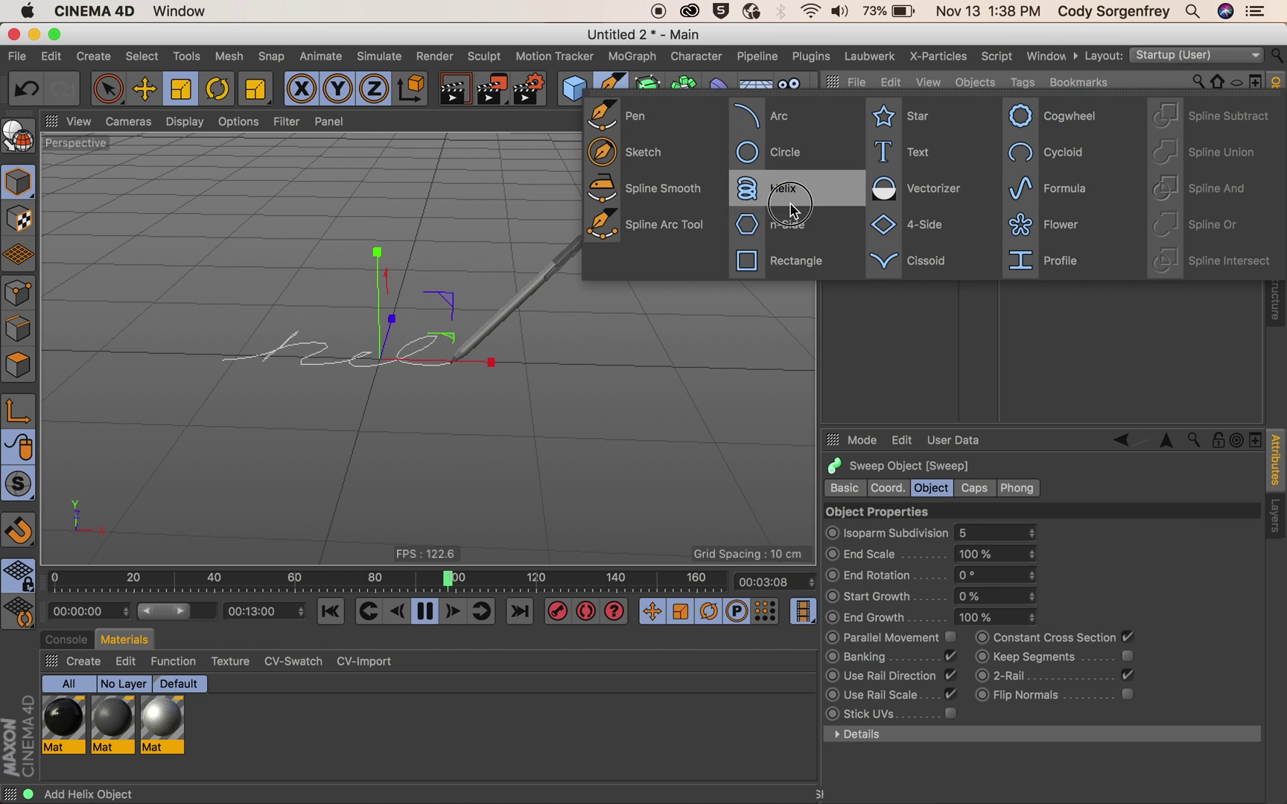
{"action": "left_click", "coordinate": [789, 263]}
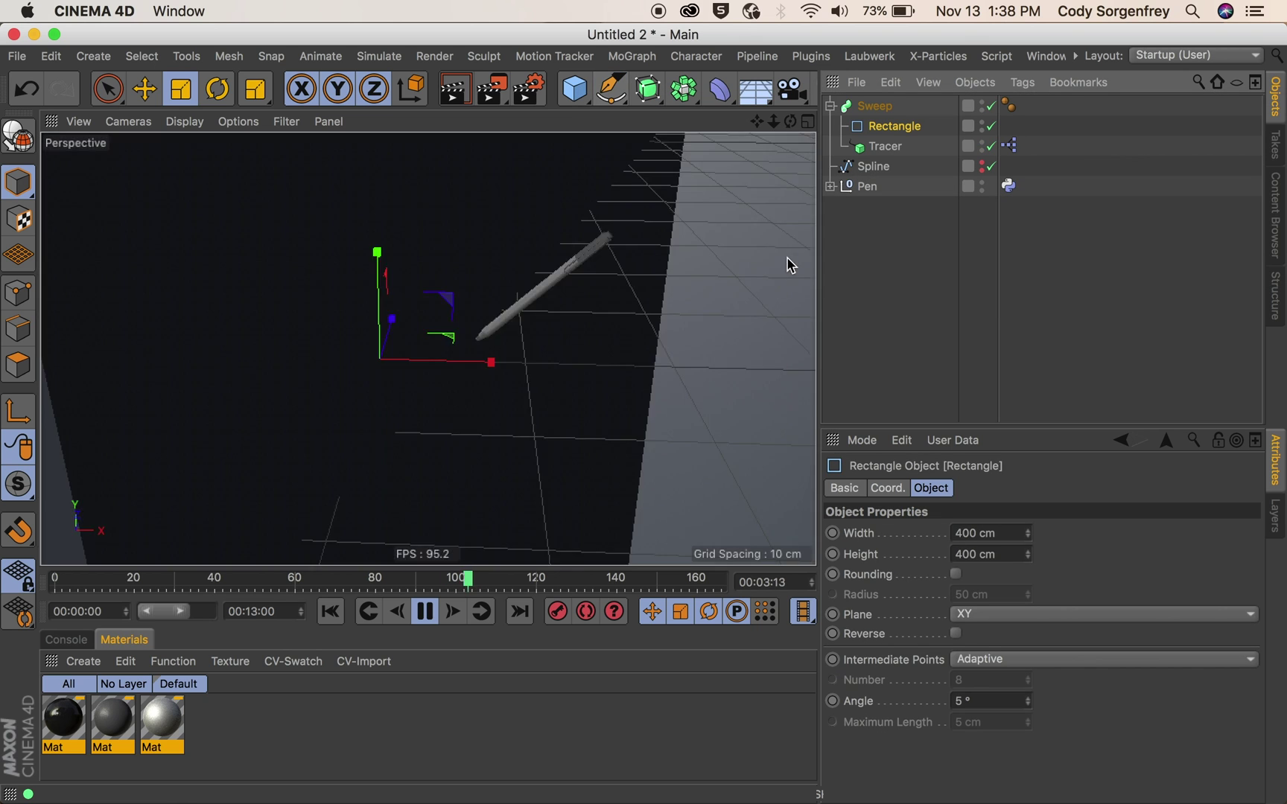
{"action": "left_click_drag", "start_coordinate": [640, 228], "coordinate": [104, 551]}
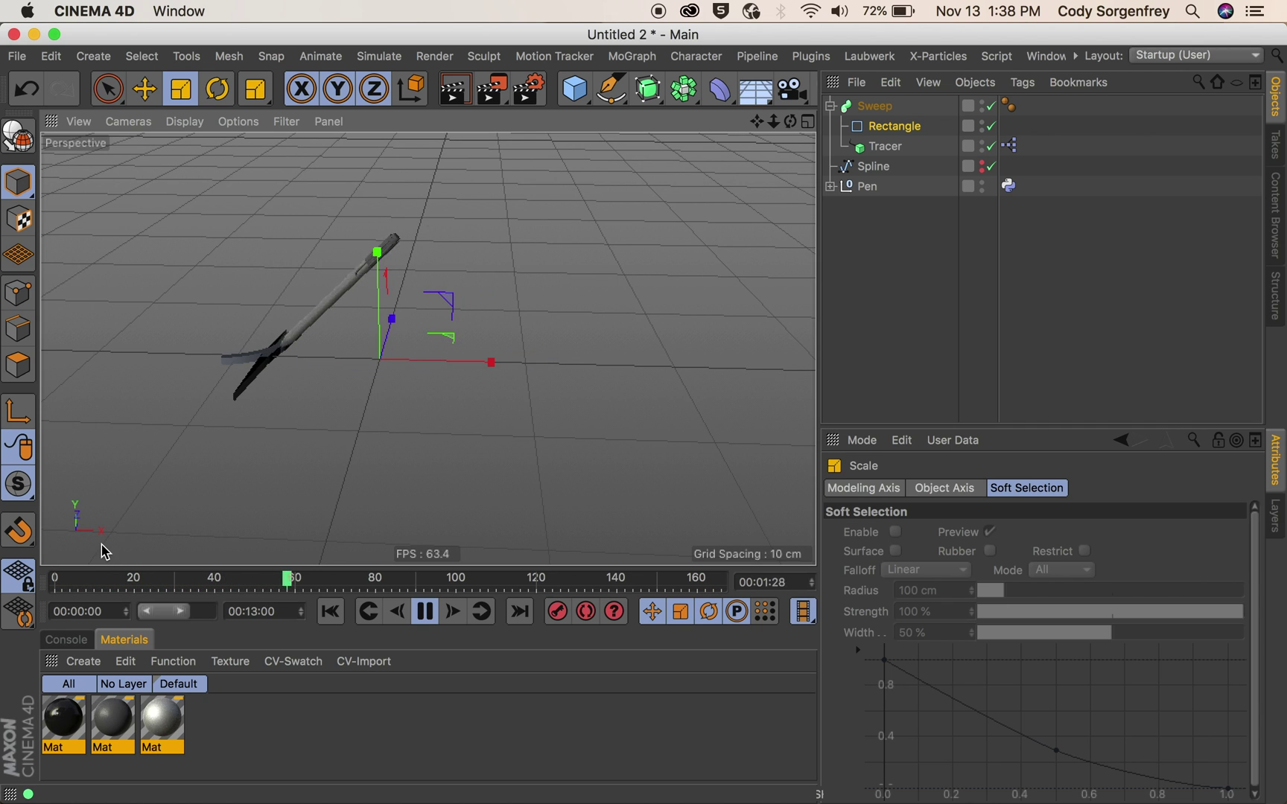
{"action": "mouse_move", "coordinate": [540, 292]}
{"action": "left_mouse_down"}
{"action": "mouse_move", "coordinate": [308, 489]}
{"action": "mouse_move", "coordinate": [208, 550]}
{"action": "left_mouse_up"}
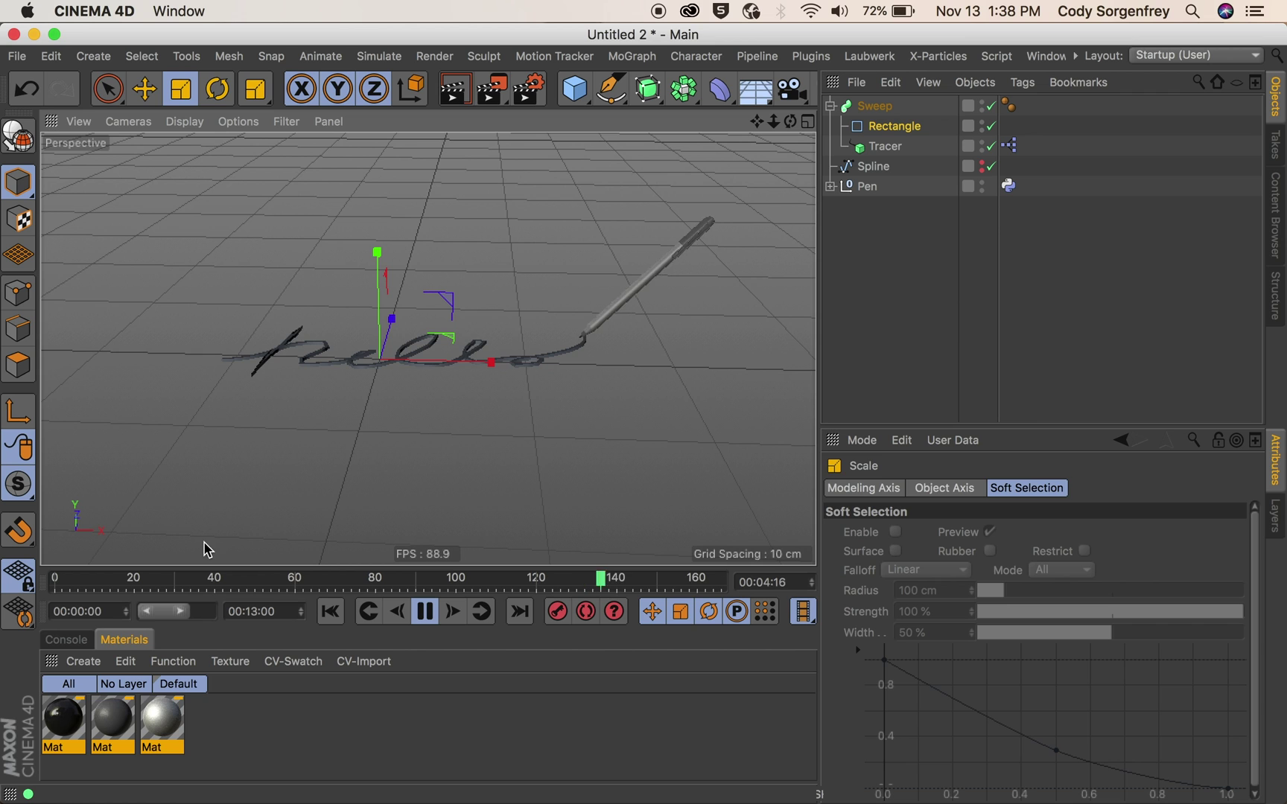
Enable Parallel Movement on the Sweep object and inspect the swept stroke from a higher viewing angle
{"action": "left_click", "coordinate": [875, 106]}
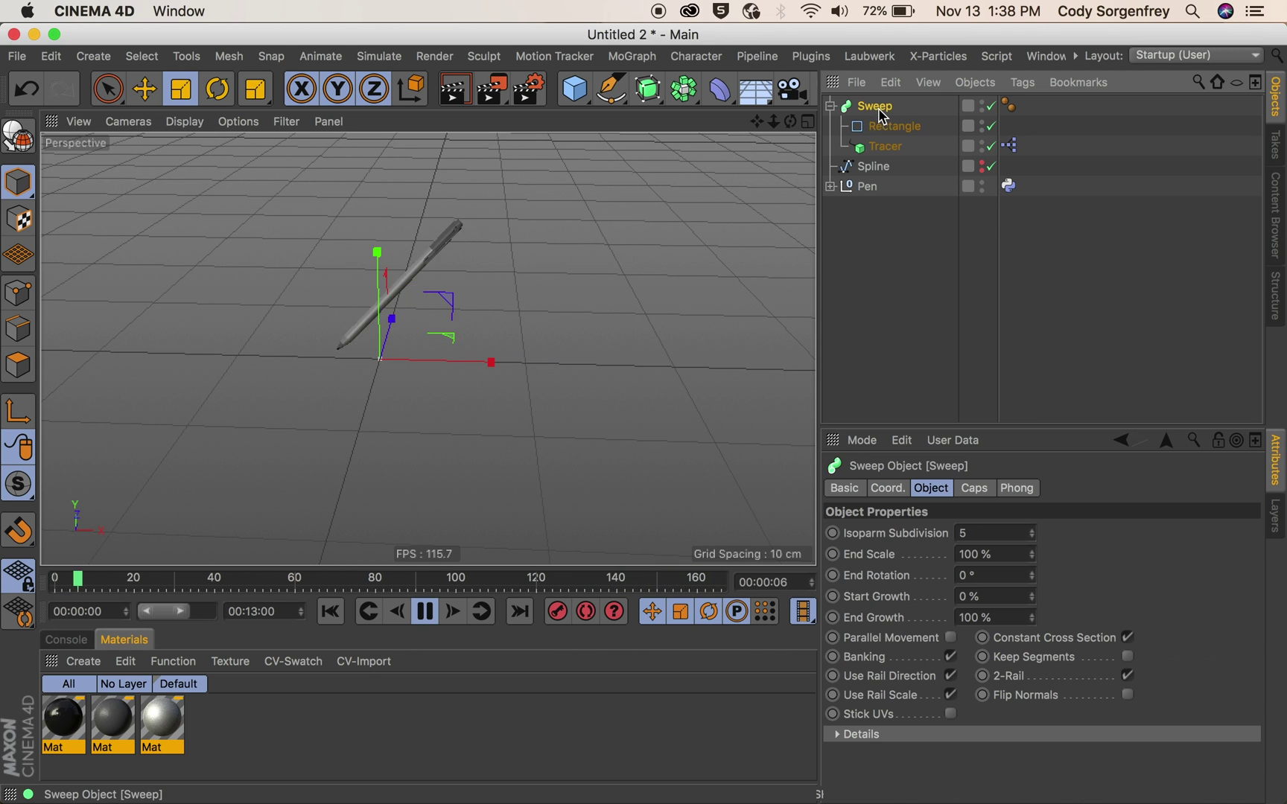
{"action": "left_click", "coordinate": [951, 638]}
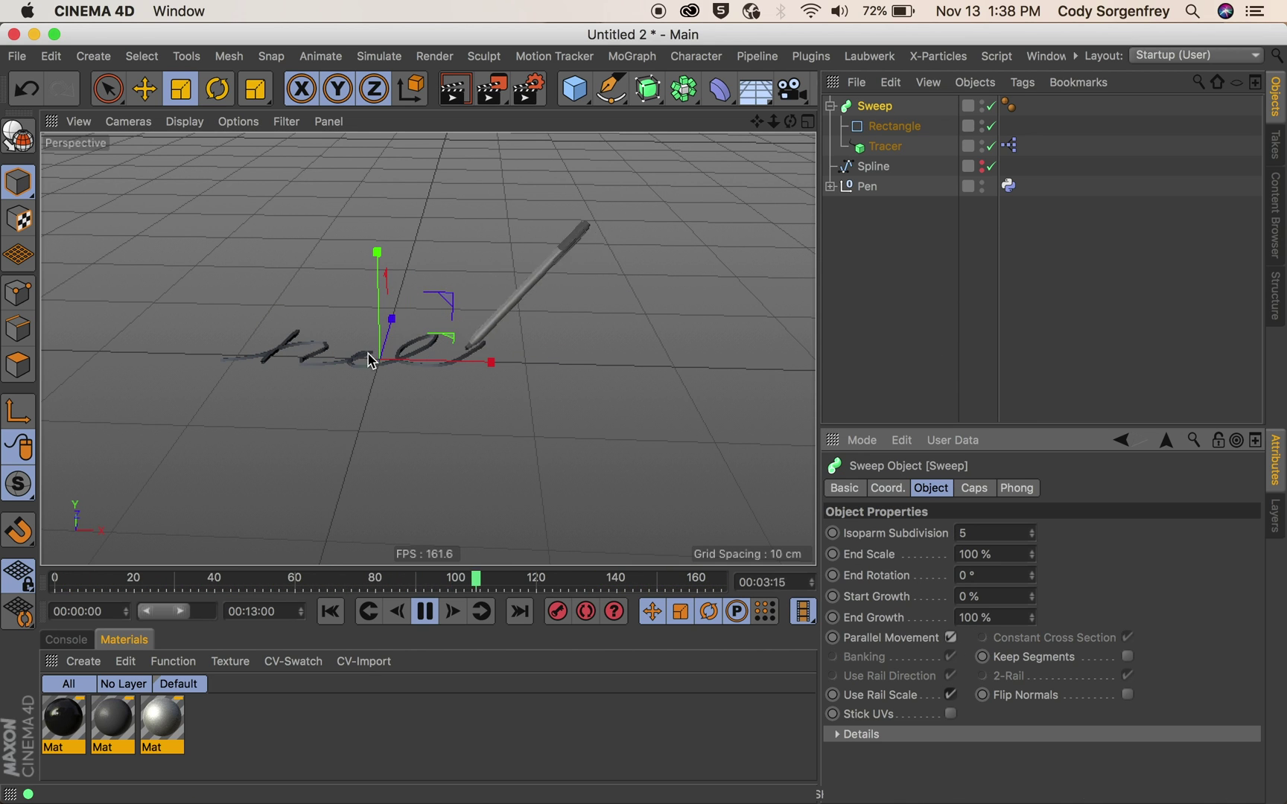
{"action": "mouse_move", "coordinate": [369, 355]}
{"action": "left_mouse_down", "text": "alt"}
{"action": "mouse_move", "coordinate": [388, 448]}
{"action": "mouse_move", "coordinate": [418, 474]}
{"action": "left_mouse_up", "text": "alt"}
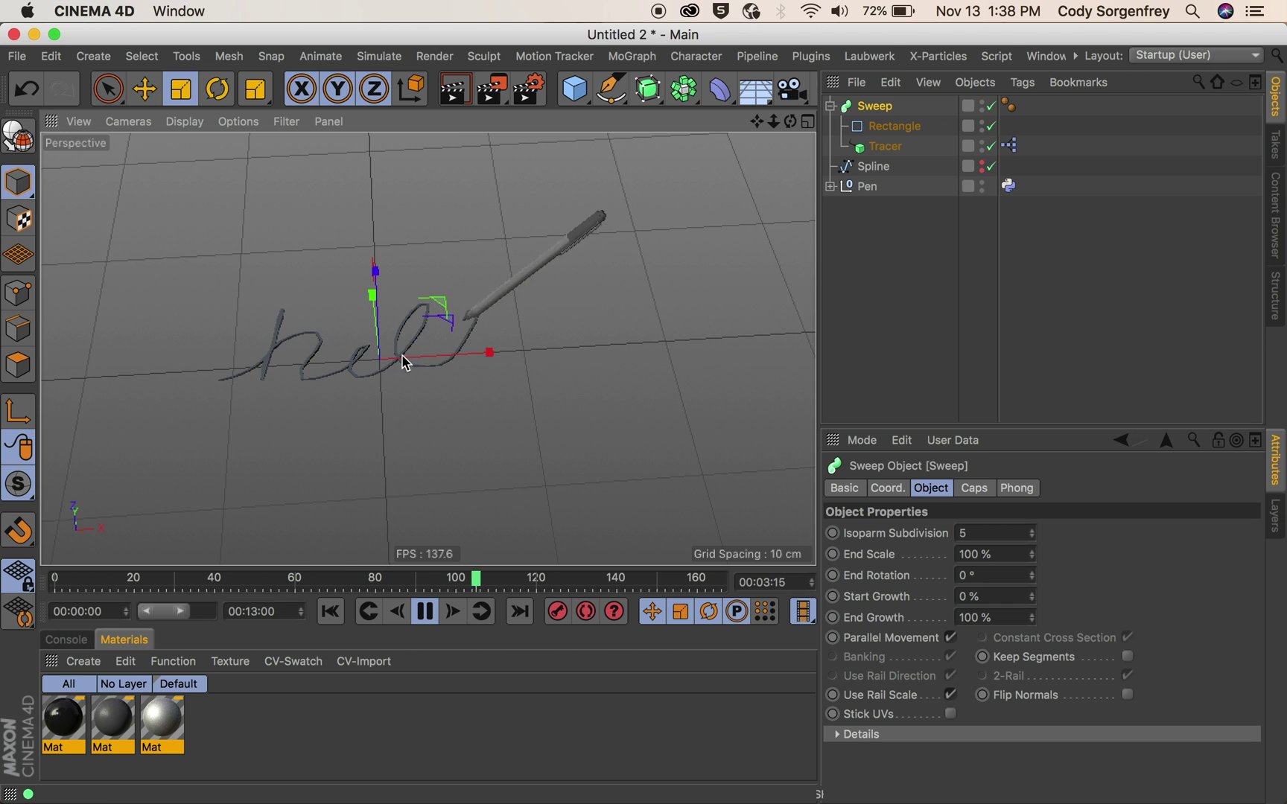
{"action": "left_click_drag", "start_coordinate": [402, 362], "coordinate": [453, 319], "text": "alt"}
{"action": "left_click", "coordinate": [1013, 258]}
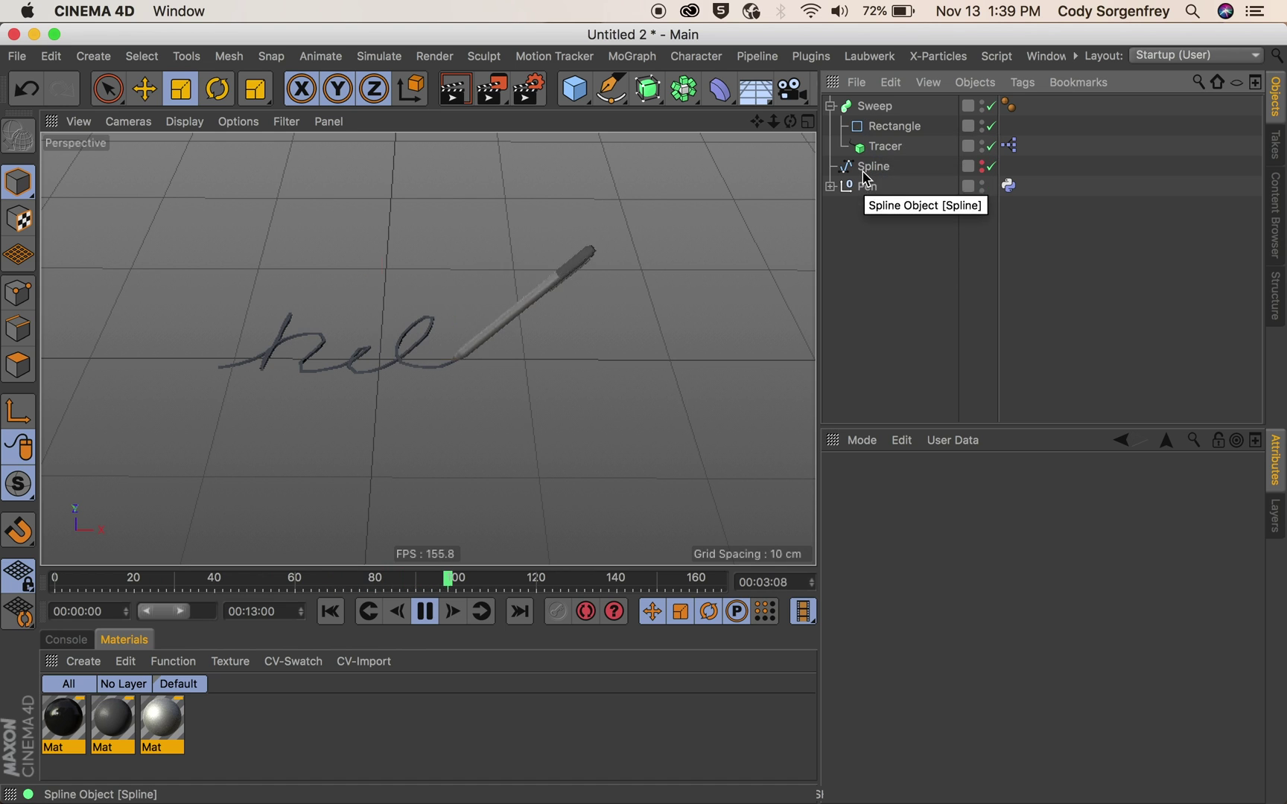
Move the Spline into the Sweep directly below the Rectangle and delete the Tracer
{"action": "left_click", "coordinate": [864, 172]}
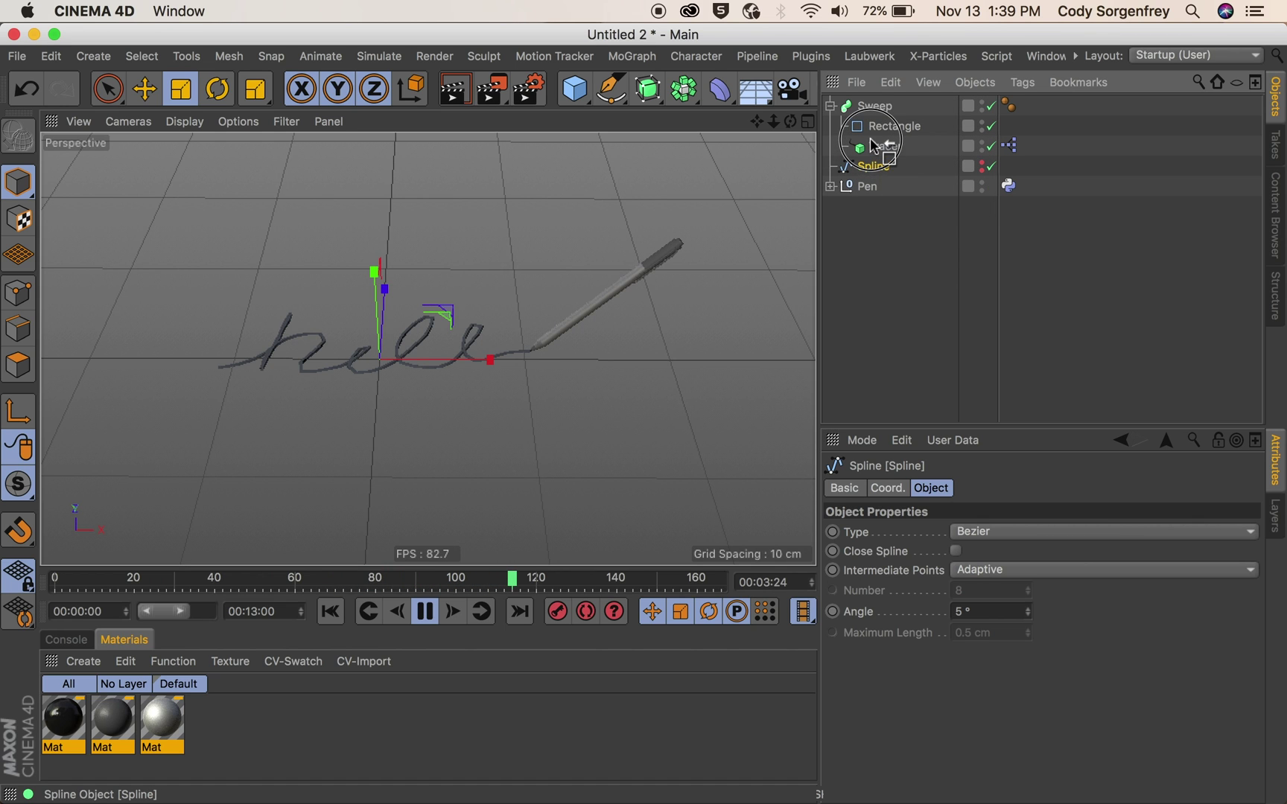
{"action": "left_click_drag", "start_coordinate": [874, 145], "coordinate": [879, 147]}
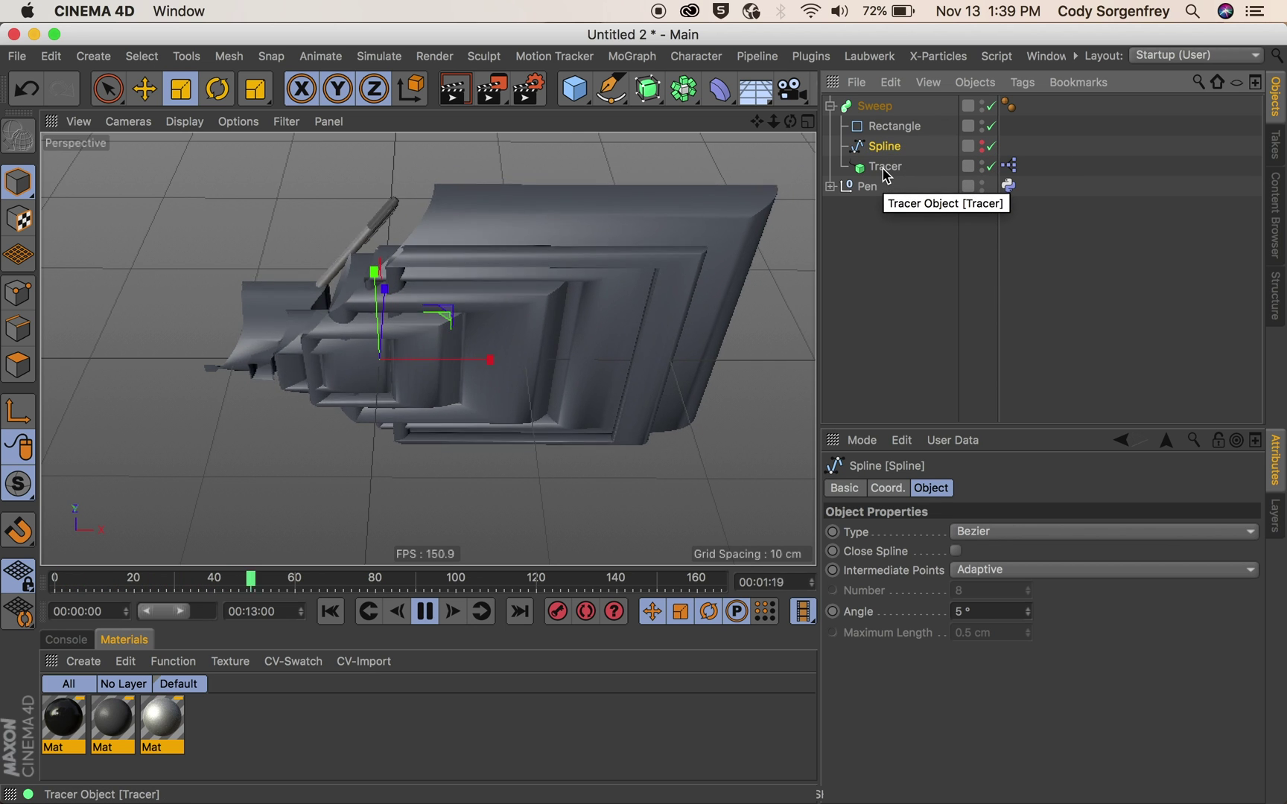
{"action": "left_click", "coordinate": [884, 169]}
{"action": "key", "text": "Delete"}
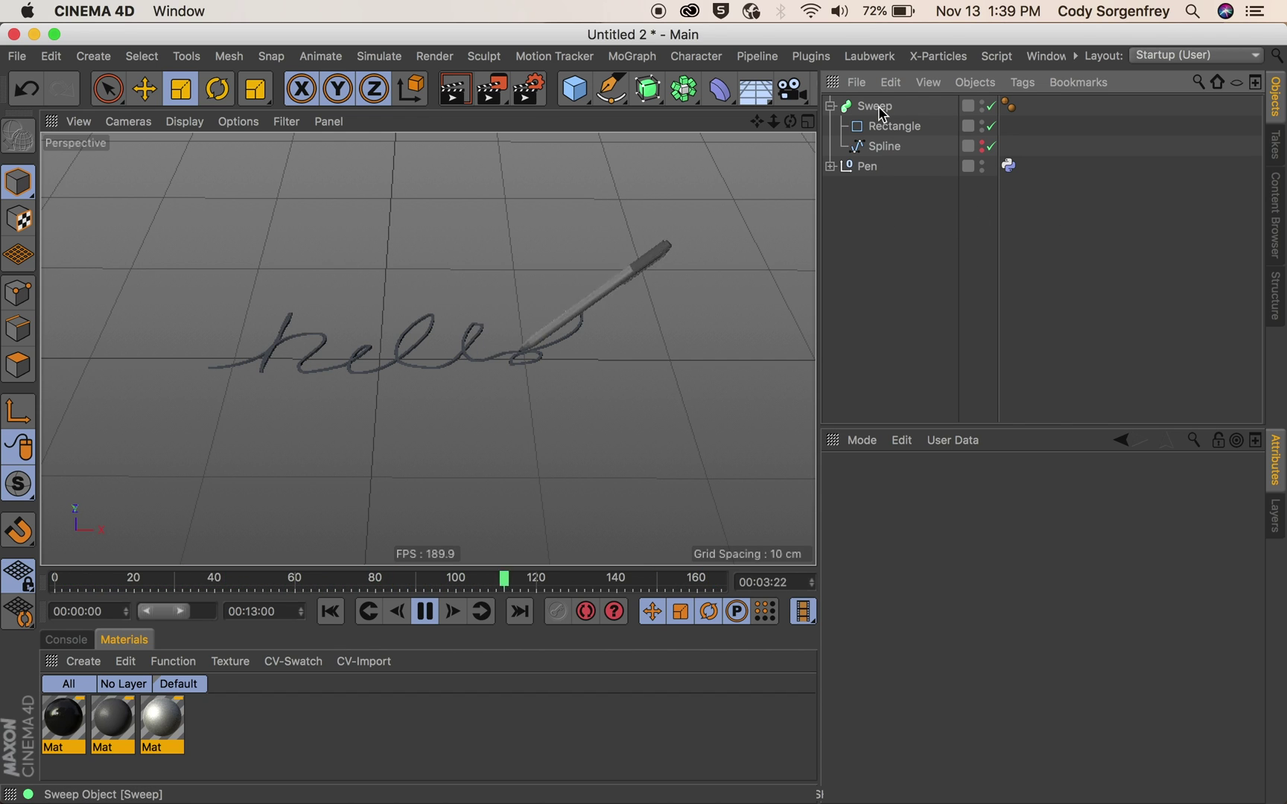
Set the Trace End Growth parameter in the Pen object's Pen Rig settings as an XPression driver
{"action": "left_click", "coordinate": [859, 167]}
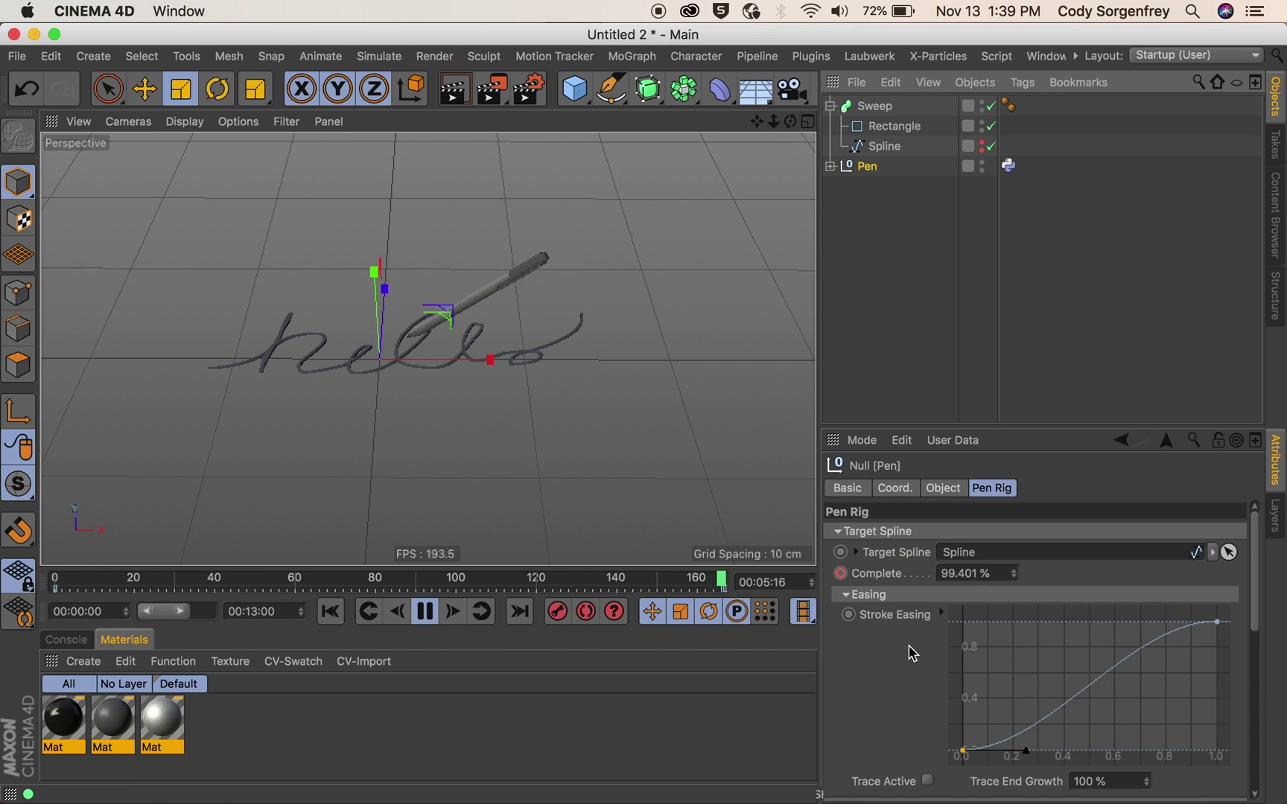
{"action": "scroll", "coordinate": [908, 663], "scroll_direction": "down", "scroll_amount": 2}
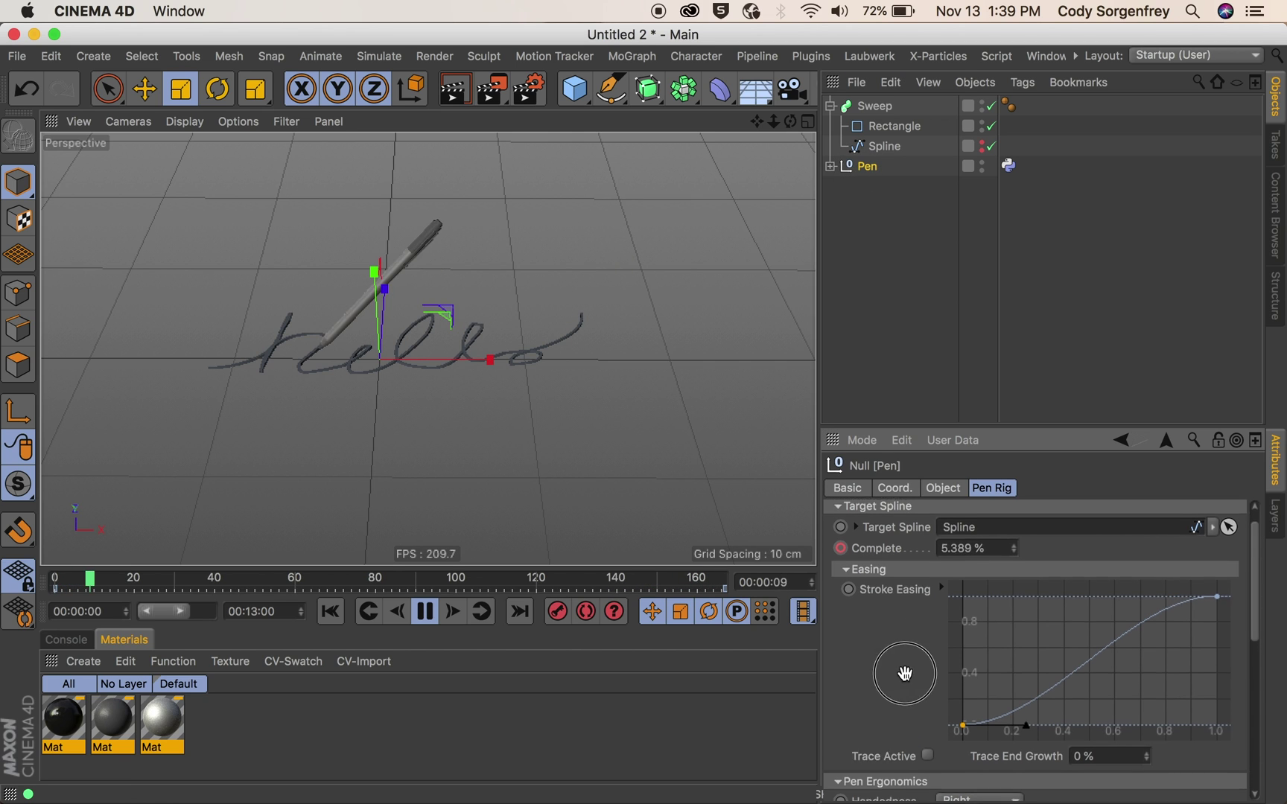
{"action": "right_click", "coordinate": [1006, 751]}
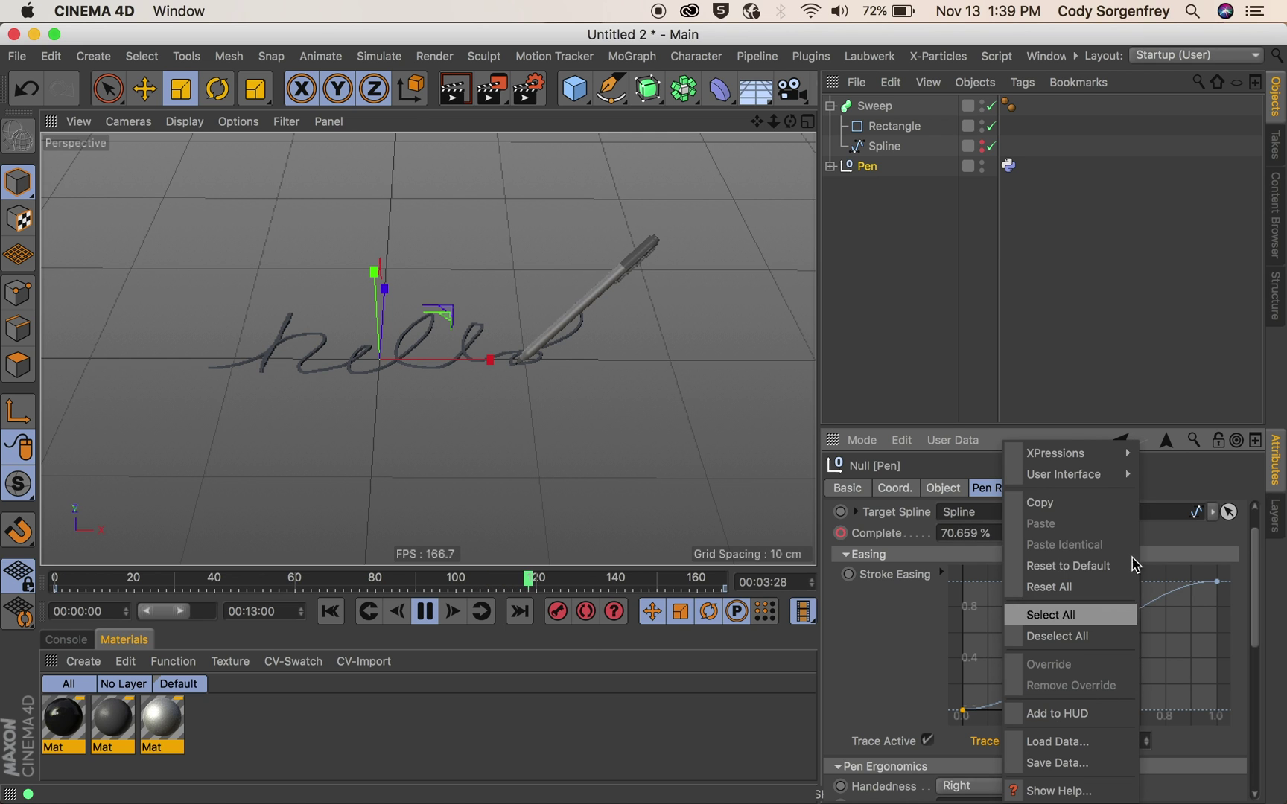
{"action": "mouse_move", "coordinate": [1105, 462]}
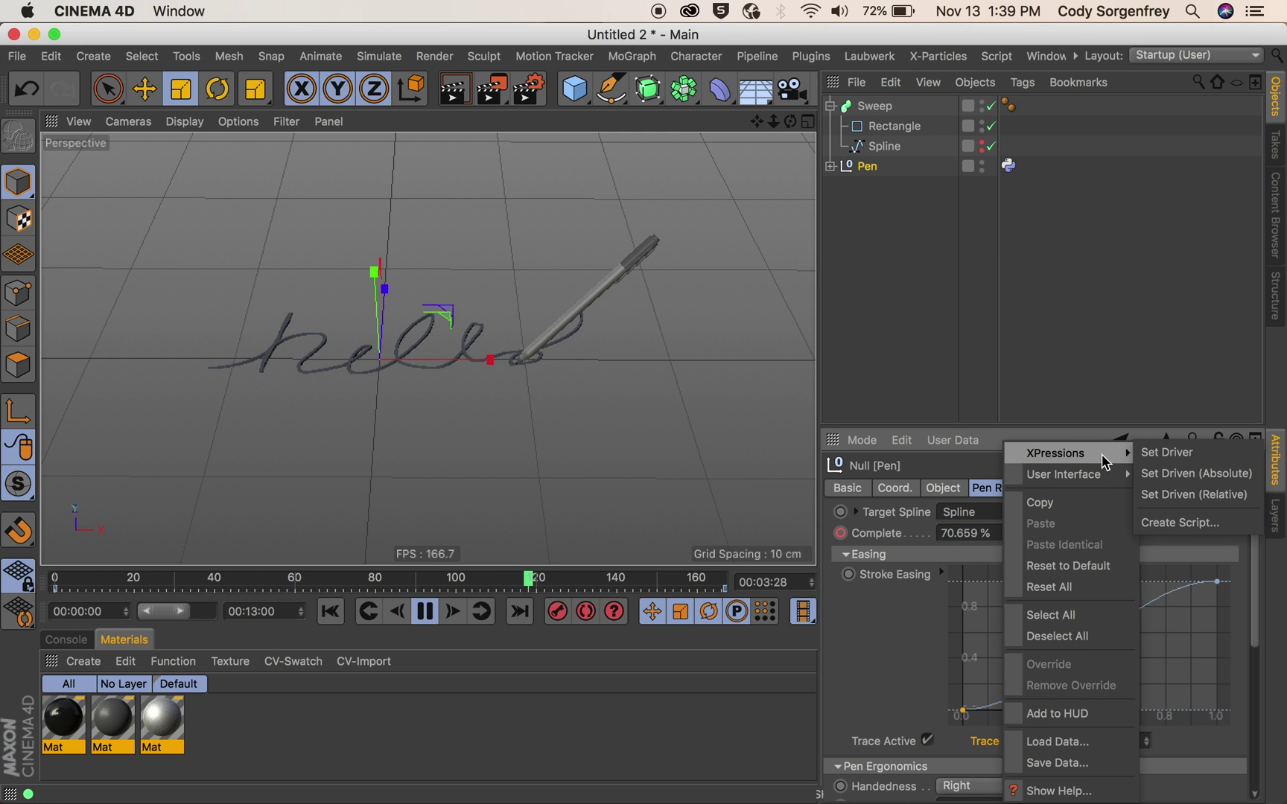
{"action": "left_click", "coordinate": [1192, 452]}
Make the Sweep object's End Growth driven by the Pen's Trace End Growth with Set Driven (Absolute)
{"action": "left_click", "coordinate": [870, 106]}
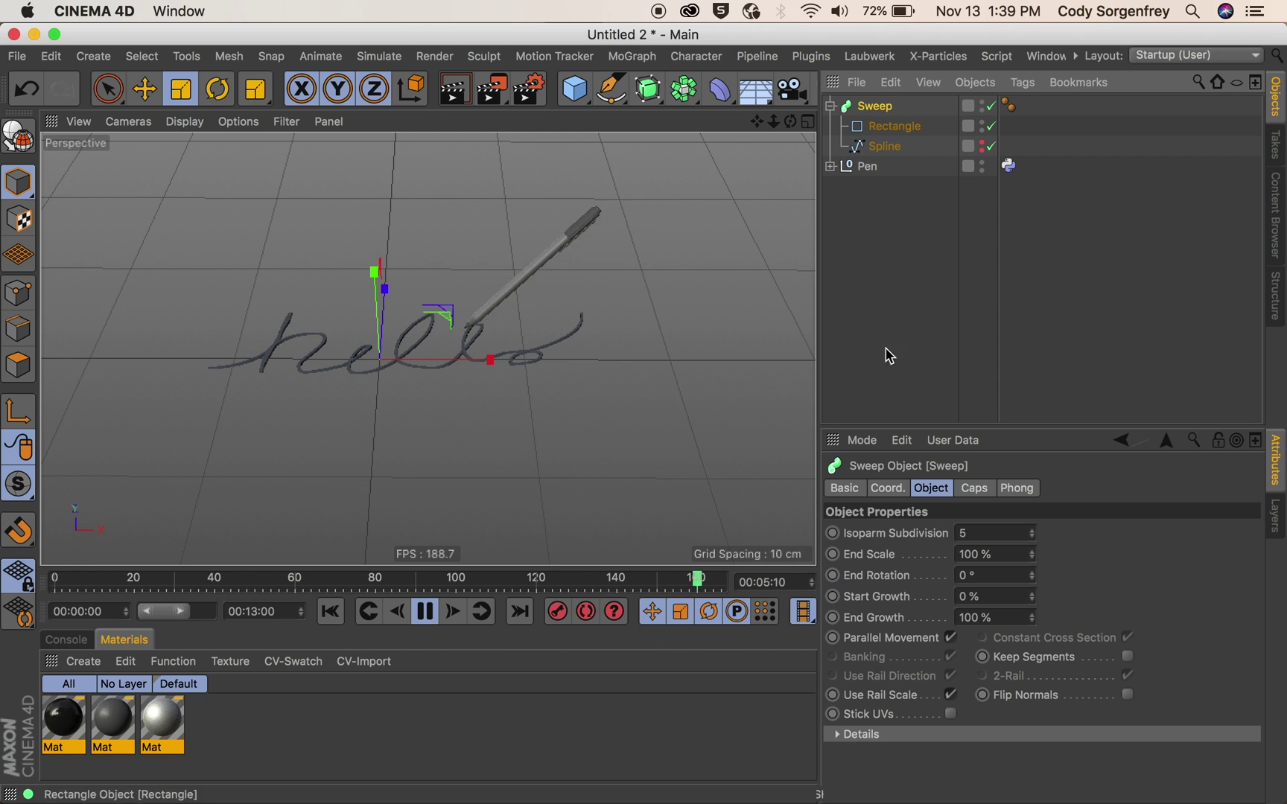
{"action": "left_click", "coordinate": [881, 620]}
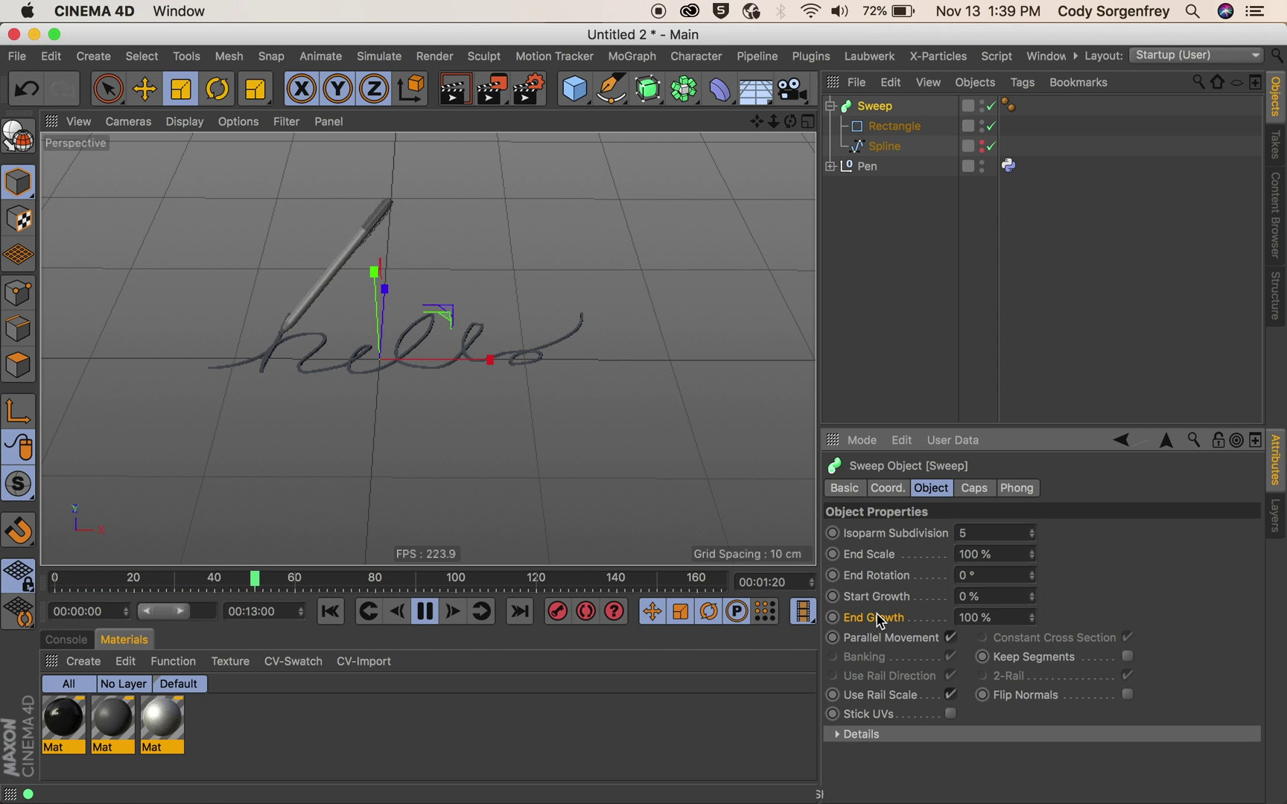
{"action": "right_click", "coordinate": [880, 620]}
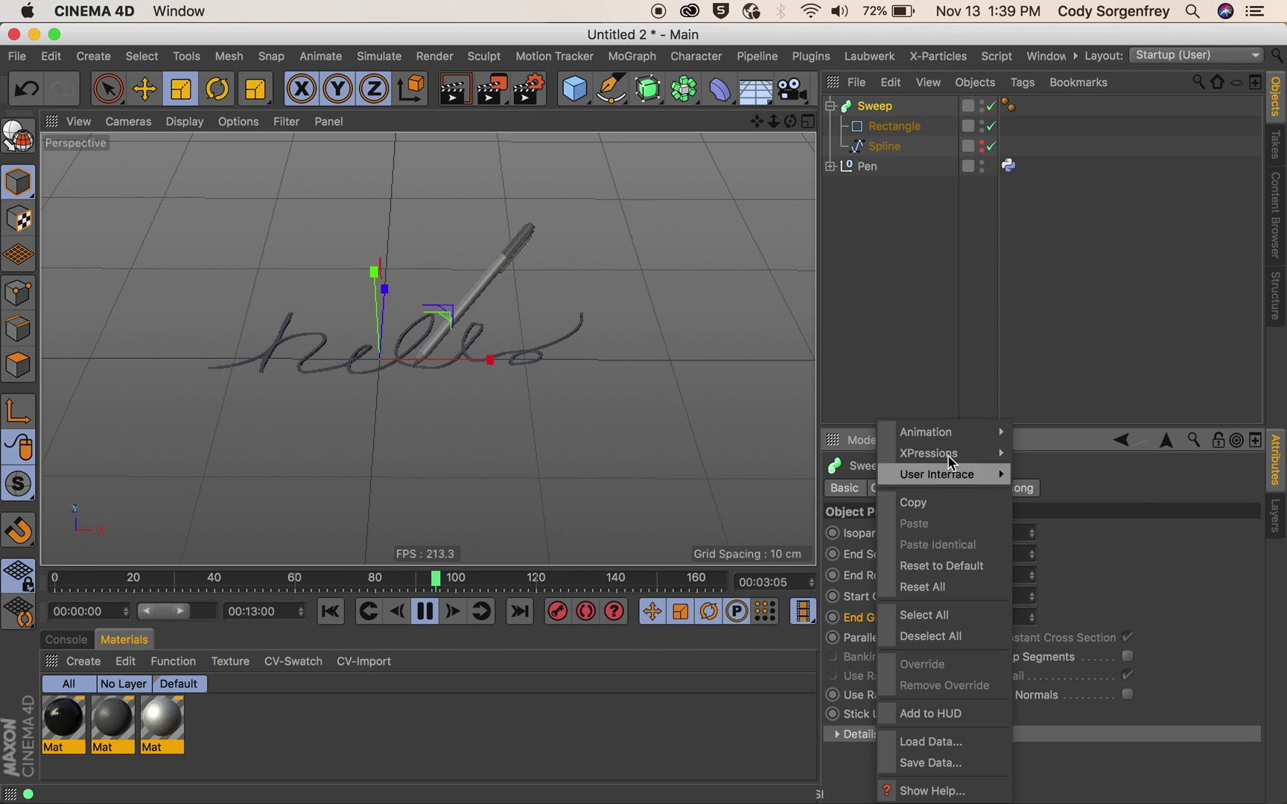
{"action": "mouse_move", "coordinate": [950, 462]}
{"action": "left_click", "coordinate": [1084, 475]}
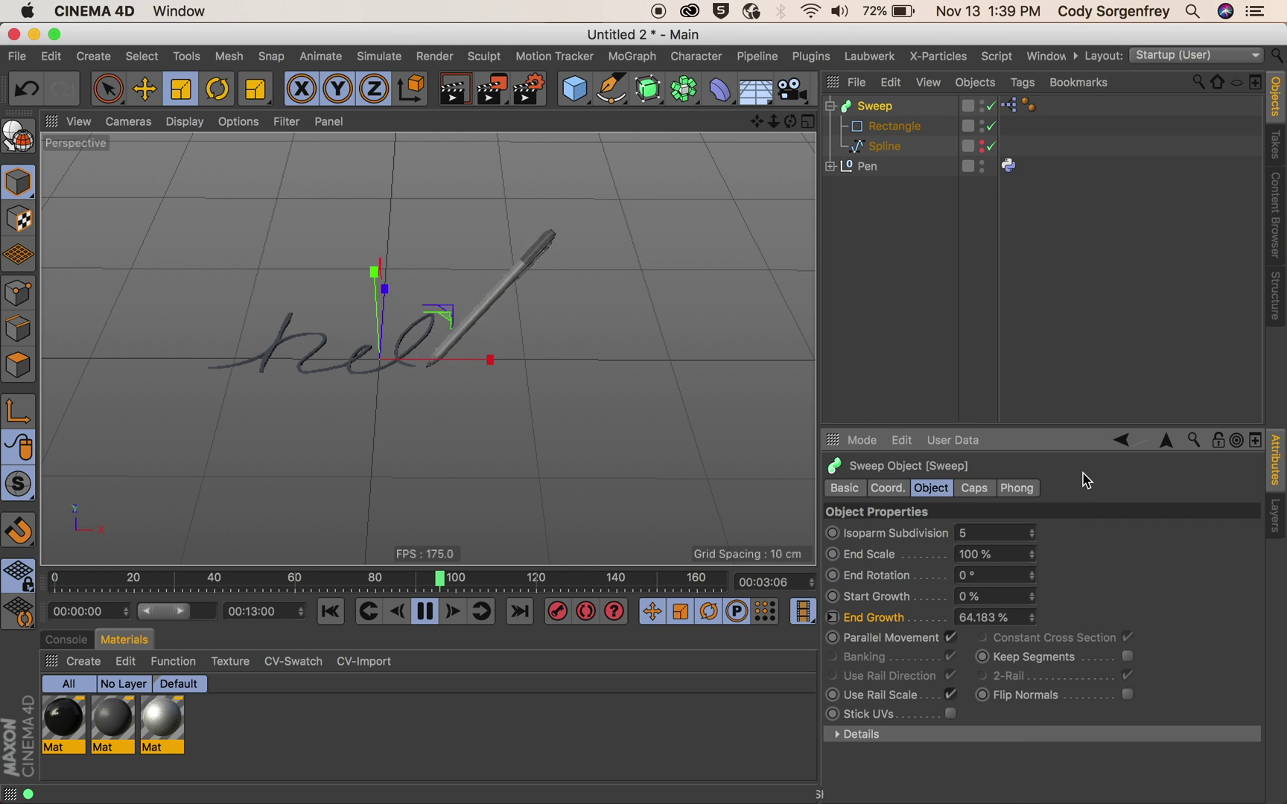
{"action": "left_click", "coordinate": [998, 330]}
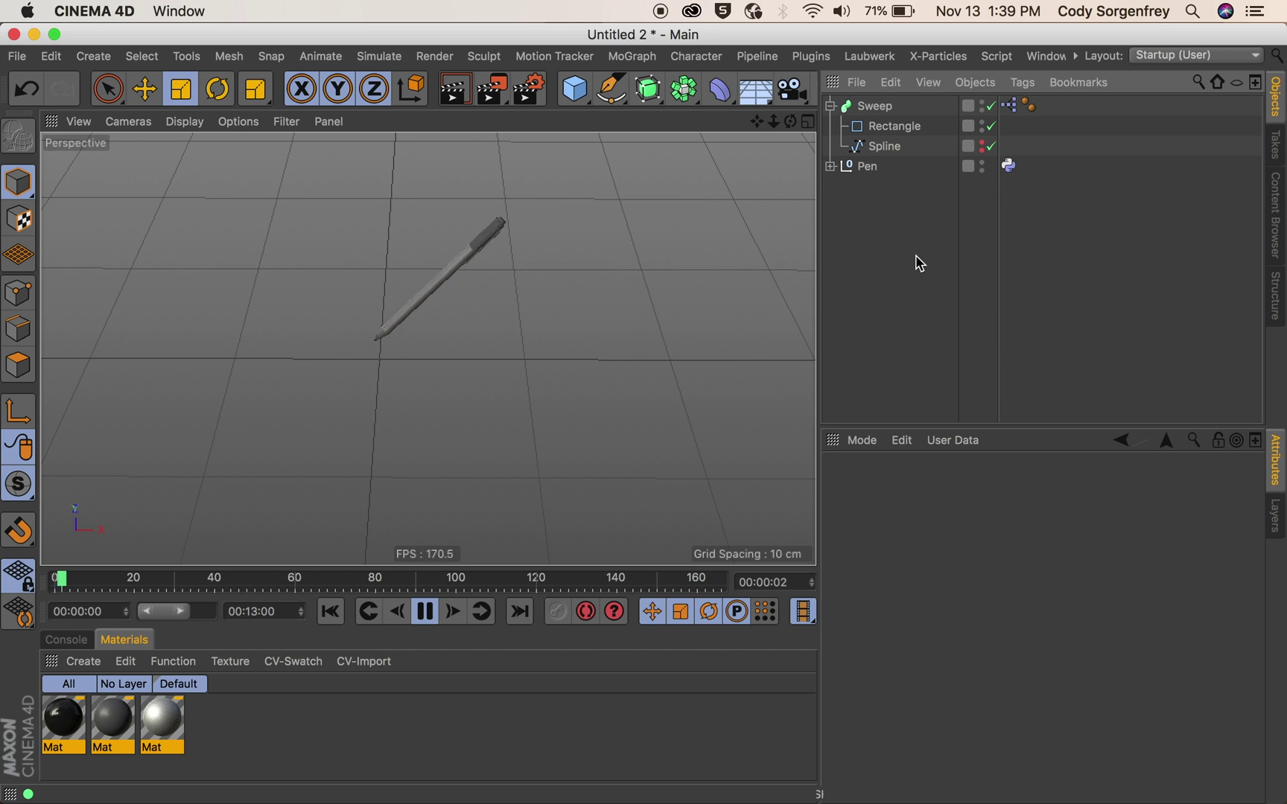
Extend both end tangents of the Pen's Stroke Easing curve horizontally to about 0.5 for a stronger ease-in and ease-out
{"action": "mouse_move", "coordinate": [370, 356]}
{"action": "left_mouse_down", "text": "alt"}
{"action": "mouse_move", "coordinate": [505, 316]}
{"action": "mouse_move", "coordinate": [382, 359]}
{"action": "mouse_move", "coordinate": [446, 376]}
{"action": "mouse_move", "coordinate": [399, 364]}
{"action": "mouse_move", "coordinate": [313, 419]}
{"action": "mouse_move", "coordinate": [388, 382]}
{"action": "mouse_move", "coordinate": [405, 351]}
{"action": "mouse_move", "coordinate": [422, 371]}
{"action": "mouse_move", "coordinate": [465, 364]}
{"action": "left_mouse_up", "text": "alt"}
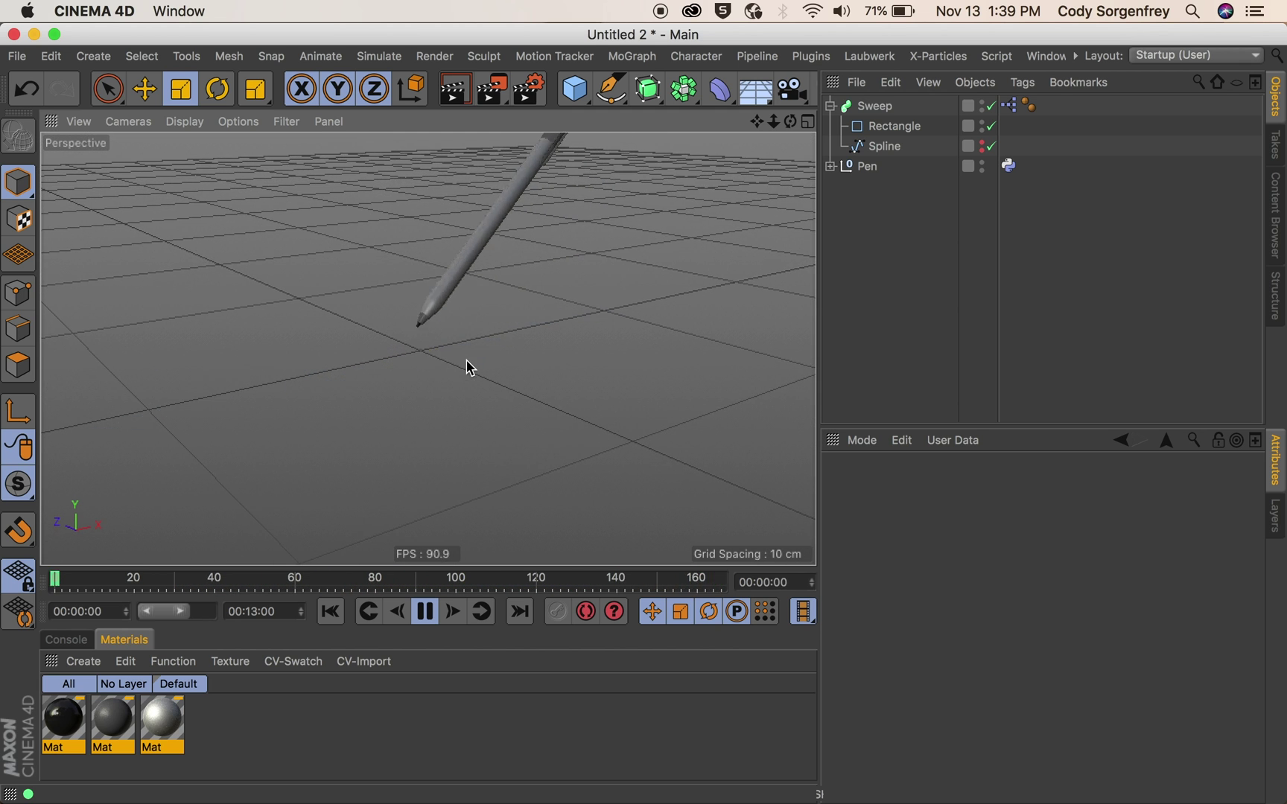
{"action": "left_click", "coordinate": [829, 106]}
{"action": "left_click", "coordinate": [869, 127]}
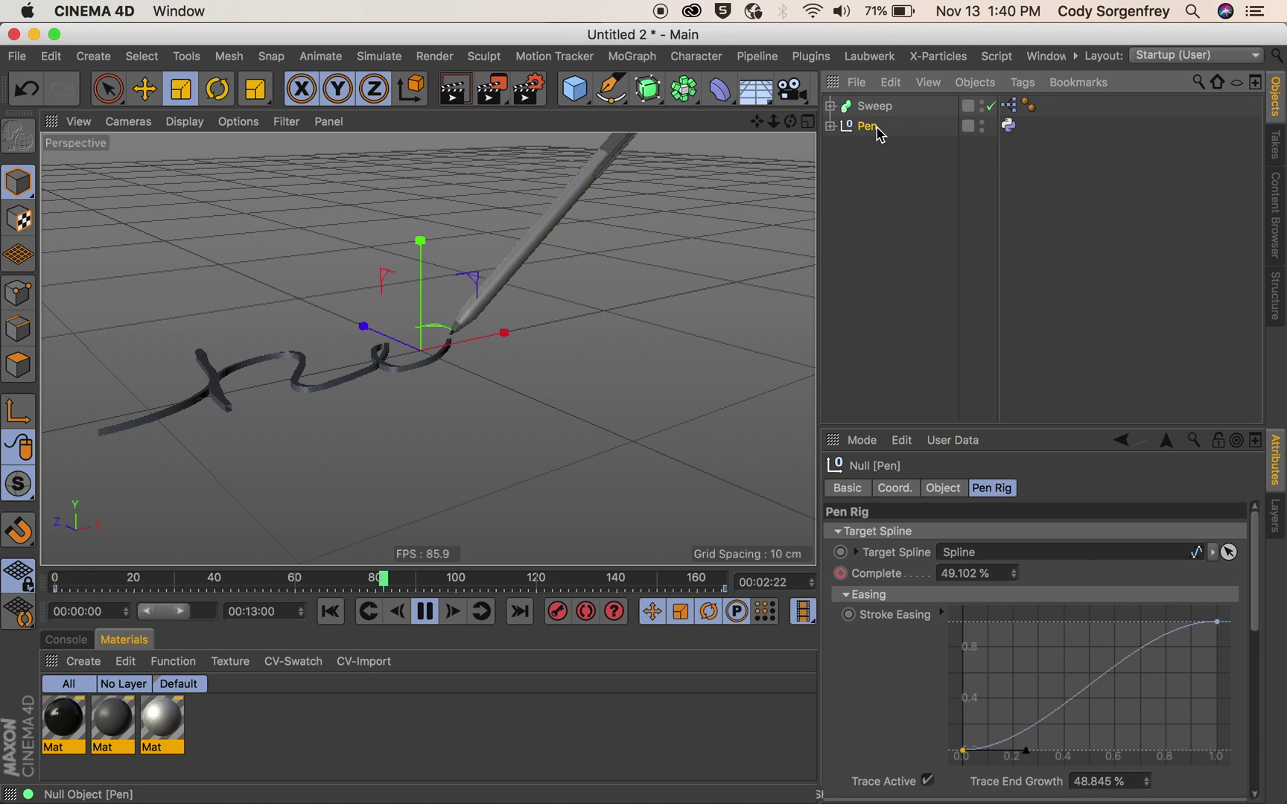
{"action": "left_click", "coordinate": [899, 603]}
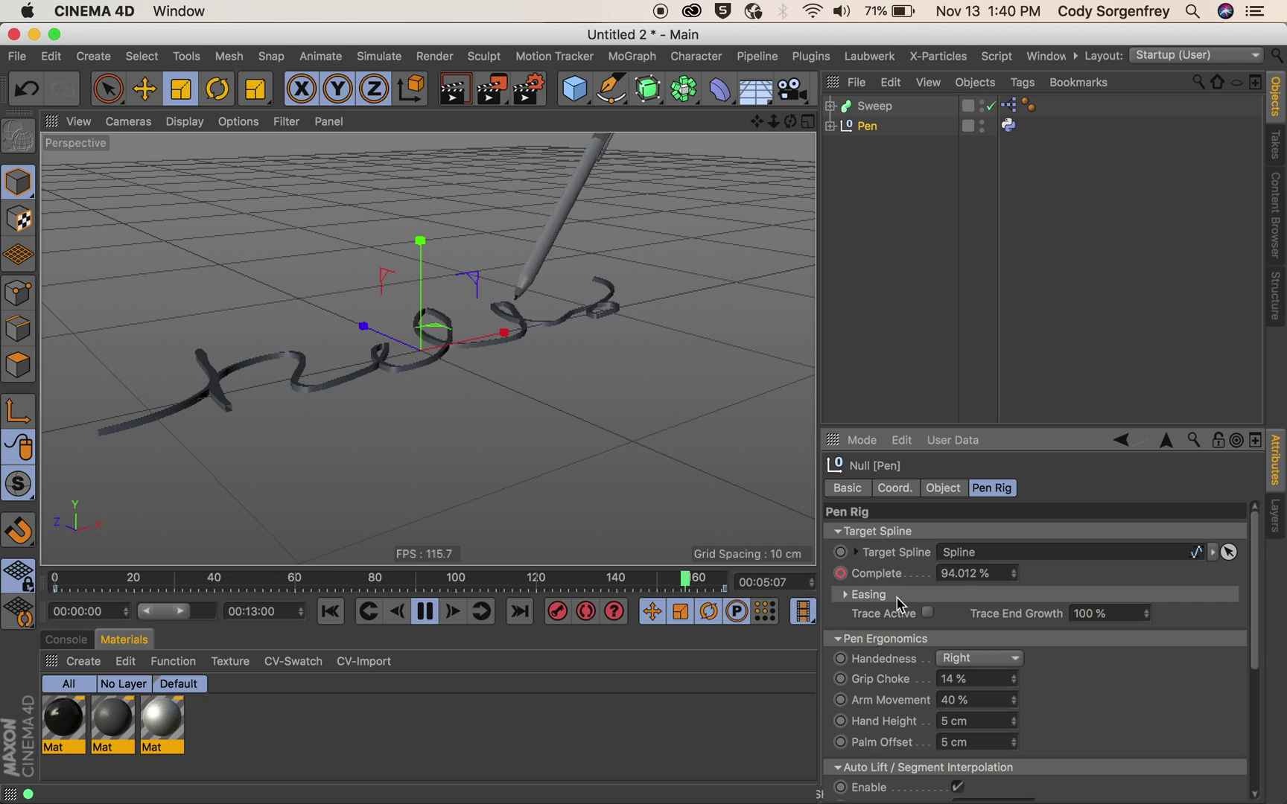
{"action": "left_click", "coordinate": [898, 598]}
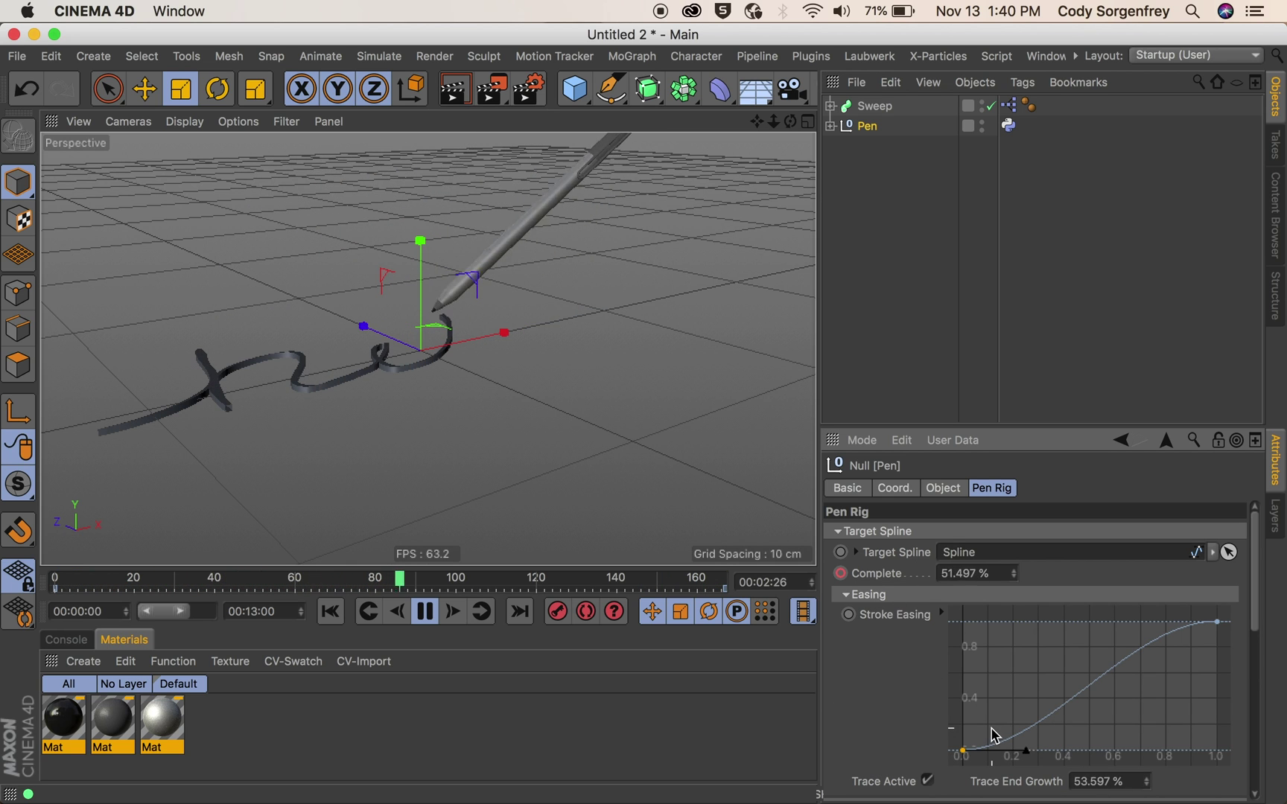
{"action": "left_click", "coordinate": [1027, 752]}
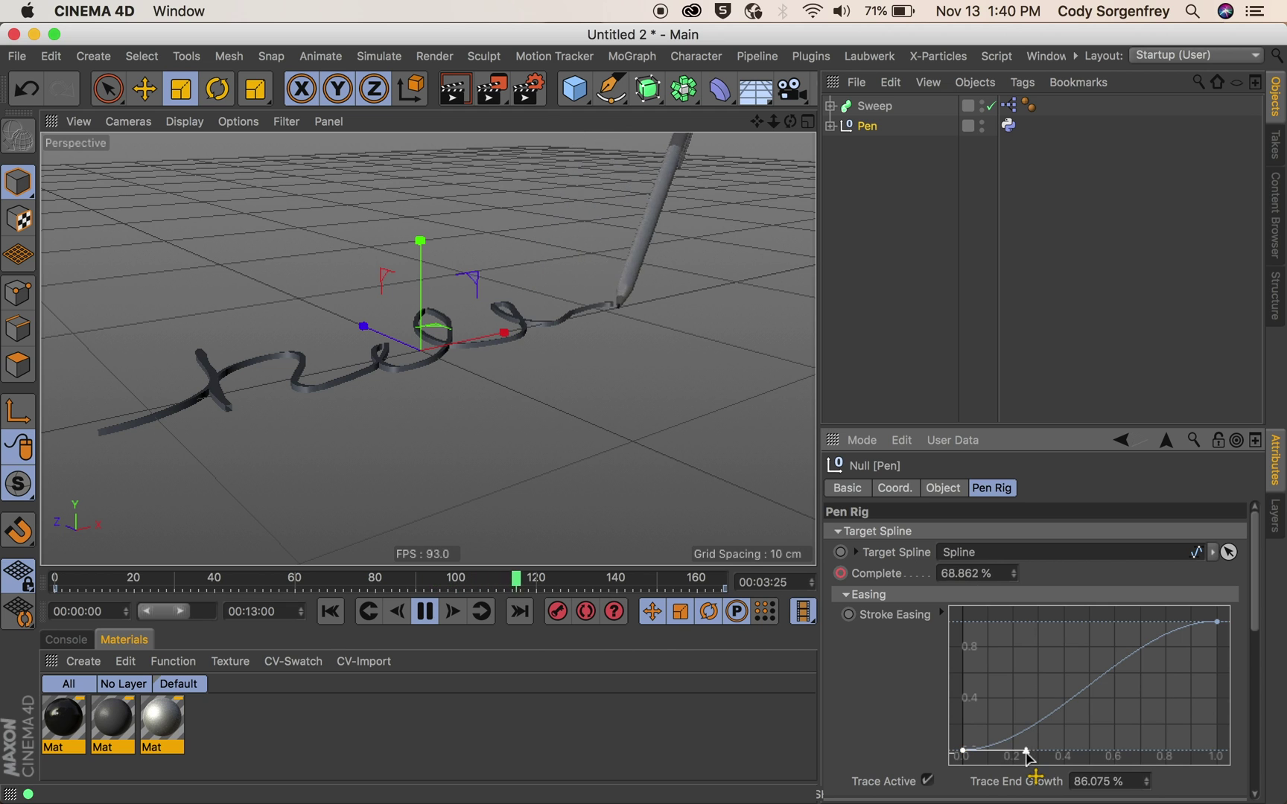
{"action": "left_click_drag", "start_coordinate": [1027, 752], "coordinate": [1102, 755]}
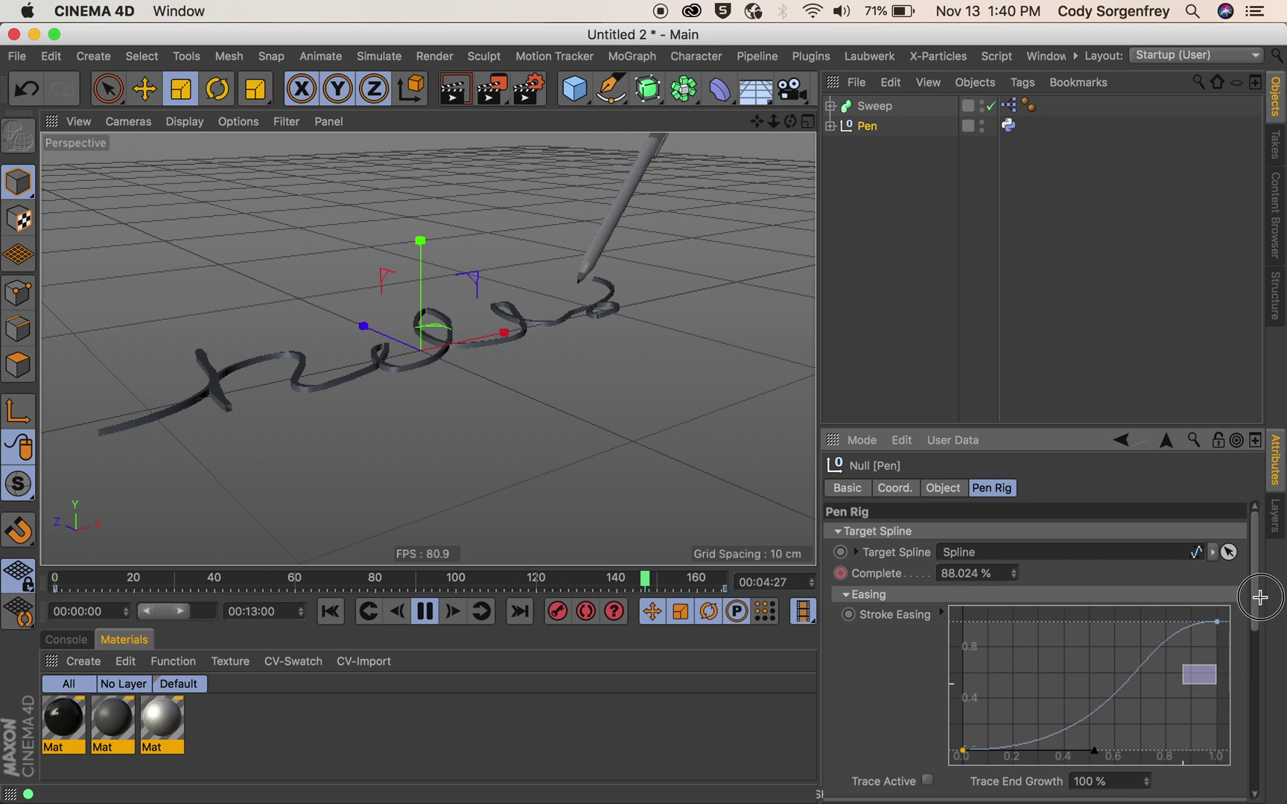
{"action": "mouse_move", "coordinate": [1151, 627]}
{"action": "left_mouse_down"}
{"action": "mouse_move", "coordinate": [1080, 639]}
{"action": "mouse_move", "coordinate": [1088, 629]}
{"action": "left_mouse_up"}
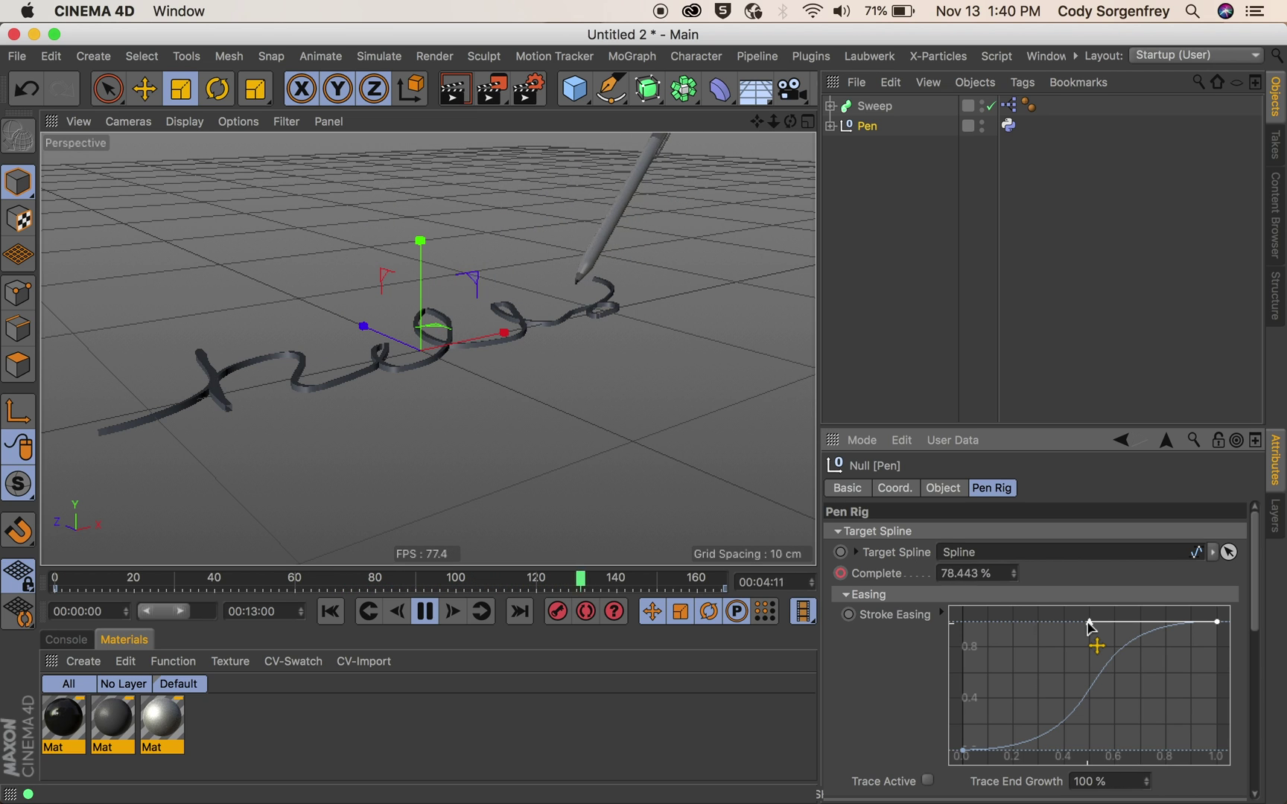
{"action": "left_click", "coordinate": [894, 594]}
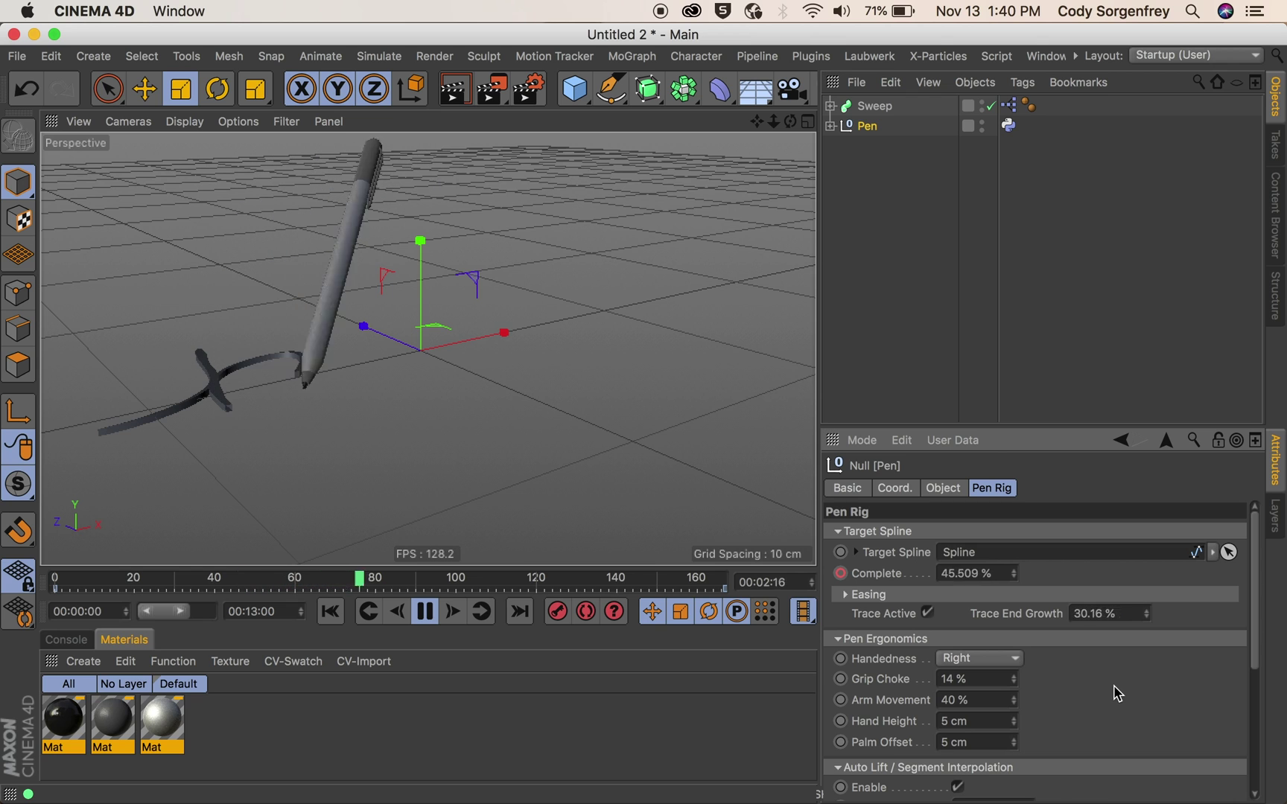
Set the Pen's Handedness to Left from the start of the animation and play it back
{"action": "scroll", "coordinate": [1115, 689], "scroll_direction": "down", "scroll_amount": 3}
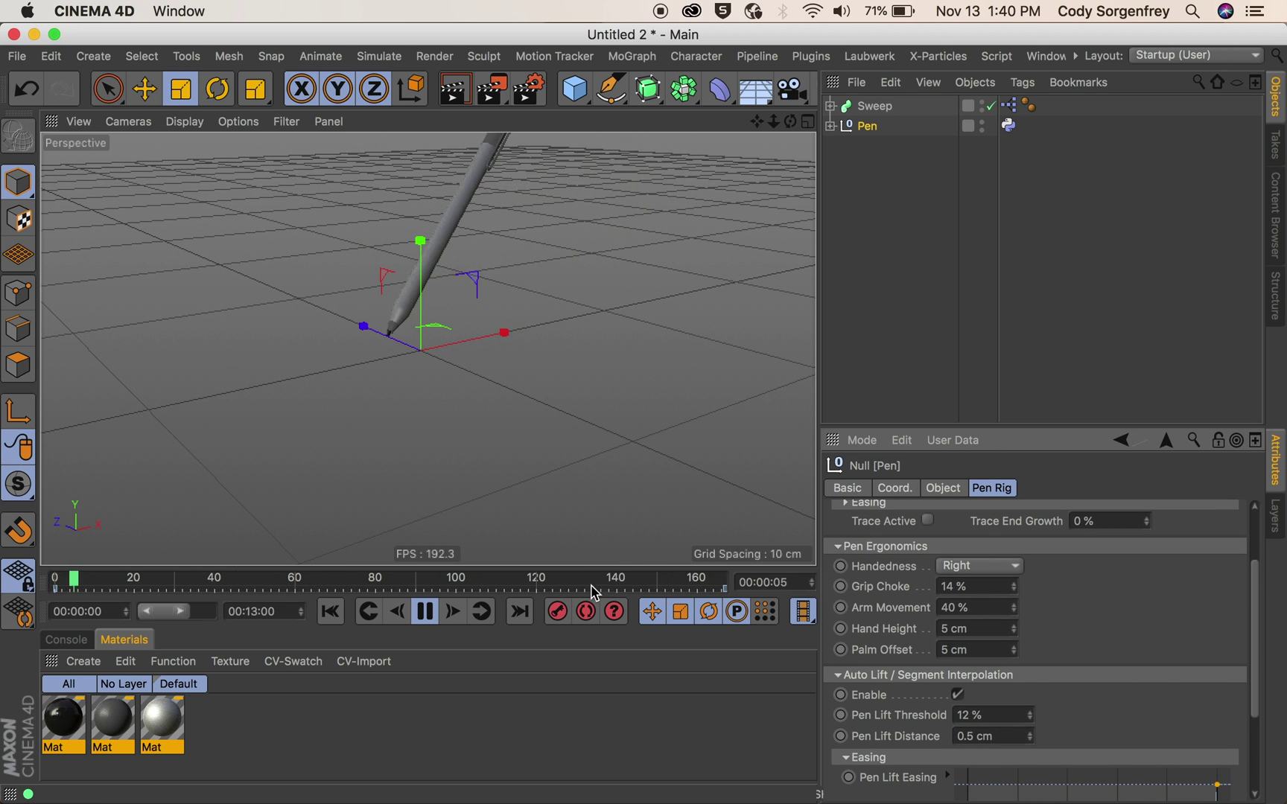
{"action": "left_click", "coordinate": [424, 611]}
{"action": "key", "text": "shift+f"}
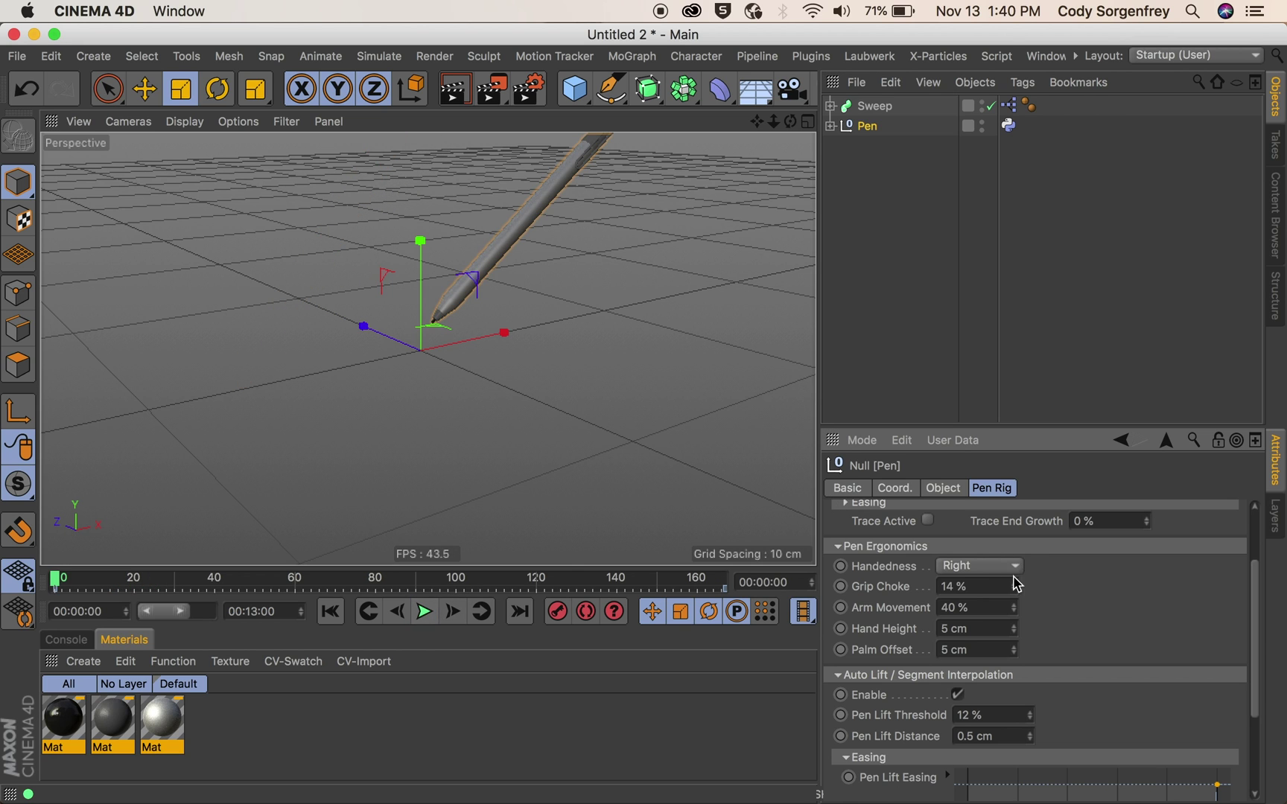
{"action": "left_click", "coordinate": [989, 603]}
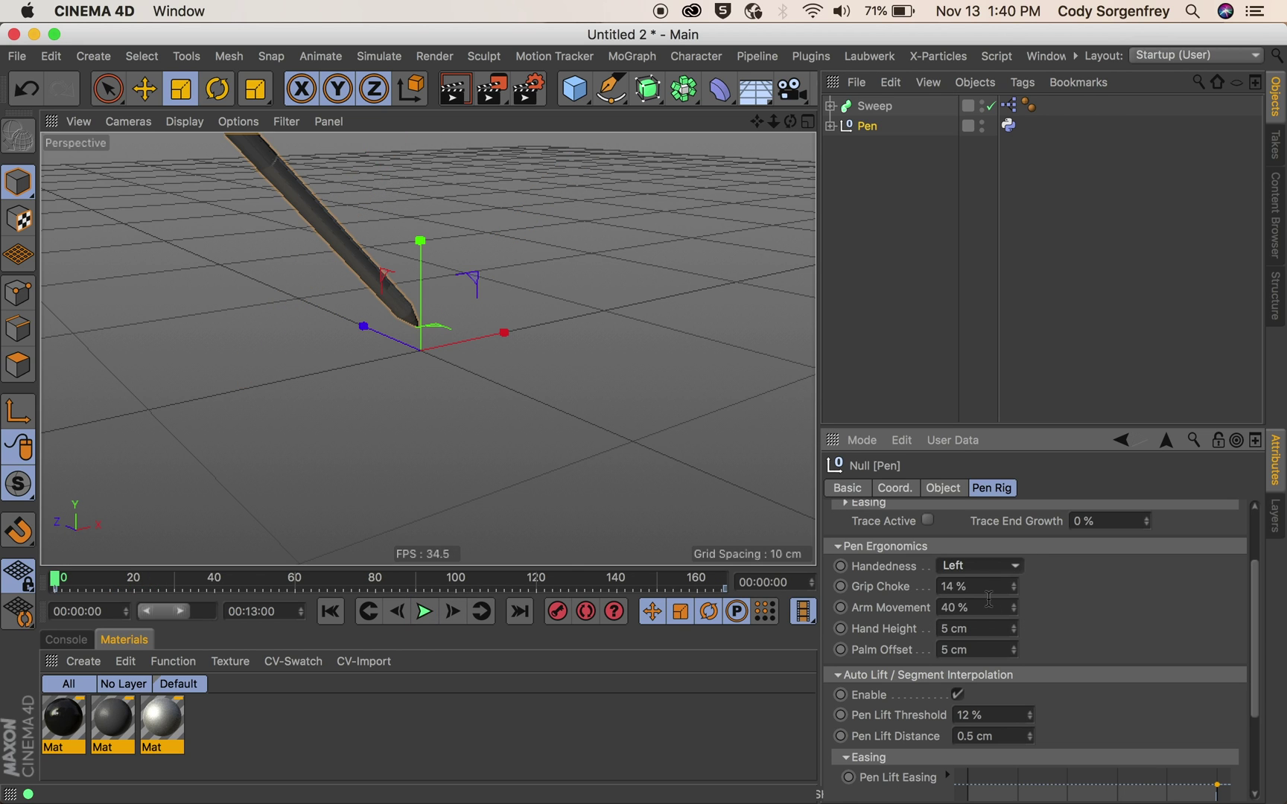
{"action": "left_click", "coordinate": [426, 612]}
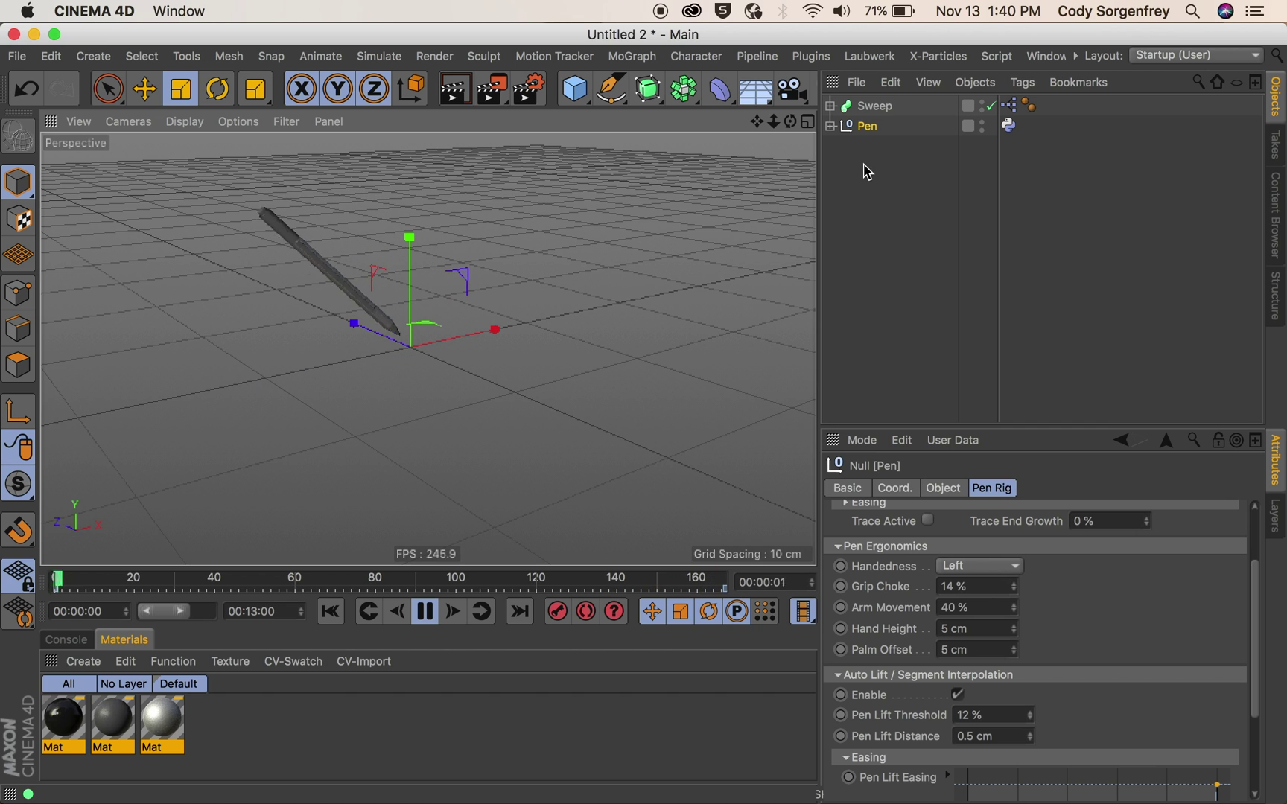
Select the Grip null inside the Pen hierarchy while keeping the Pen's rig settings locked in the attributes
{"action": "left_click", "coordinate": [832, 126]}
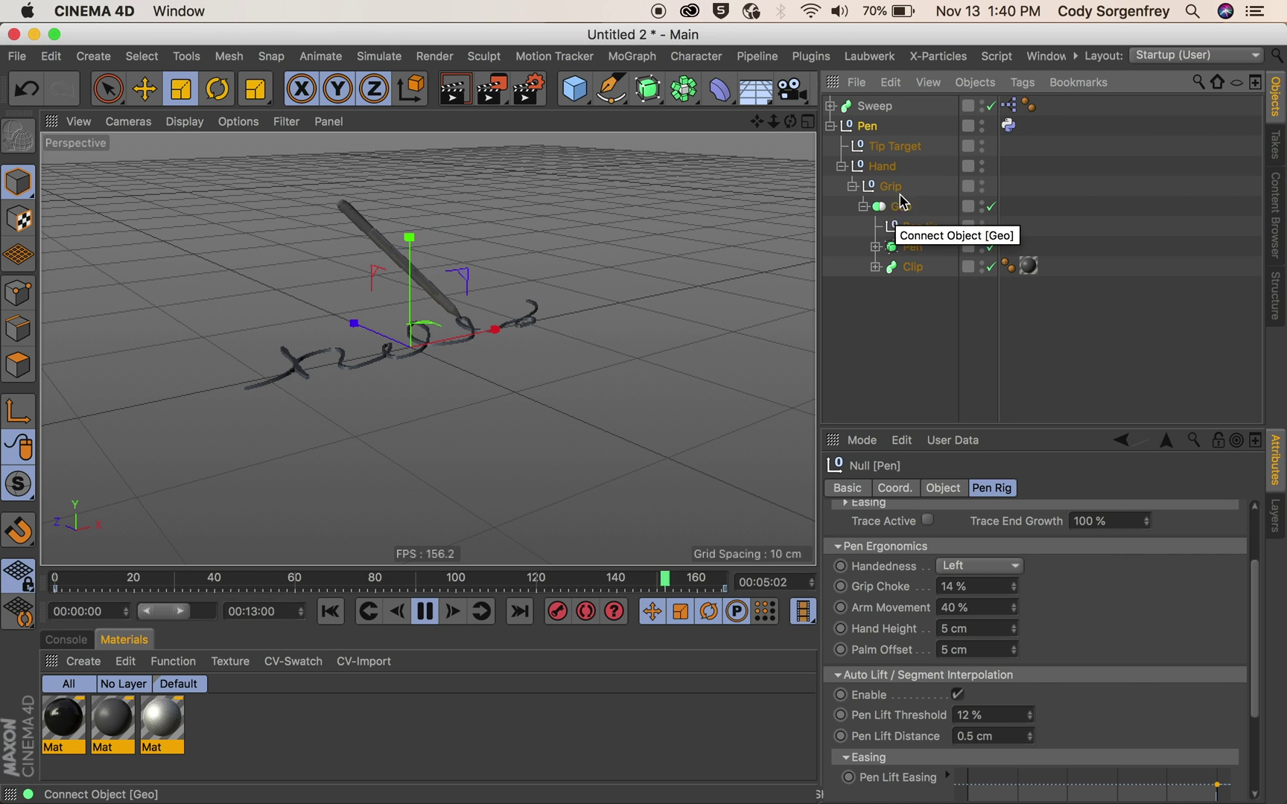
{"action": "left_click", "coordinate": [890, 189]}
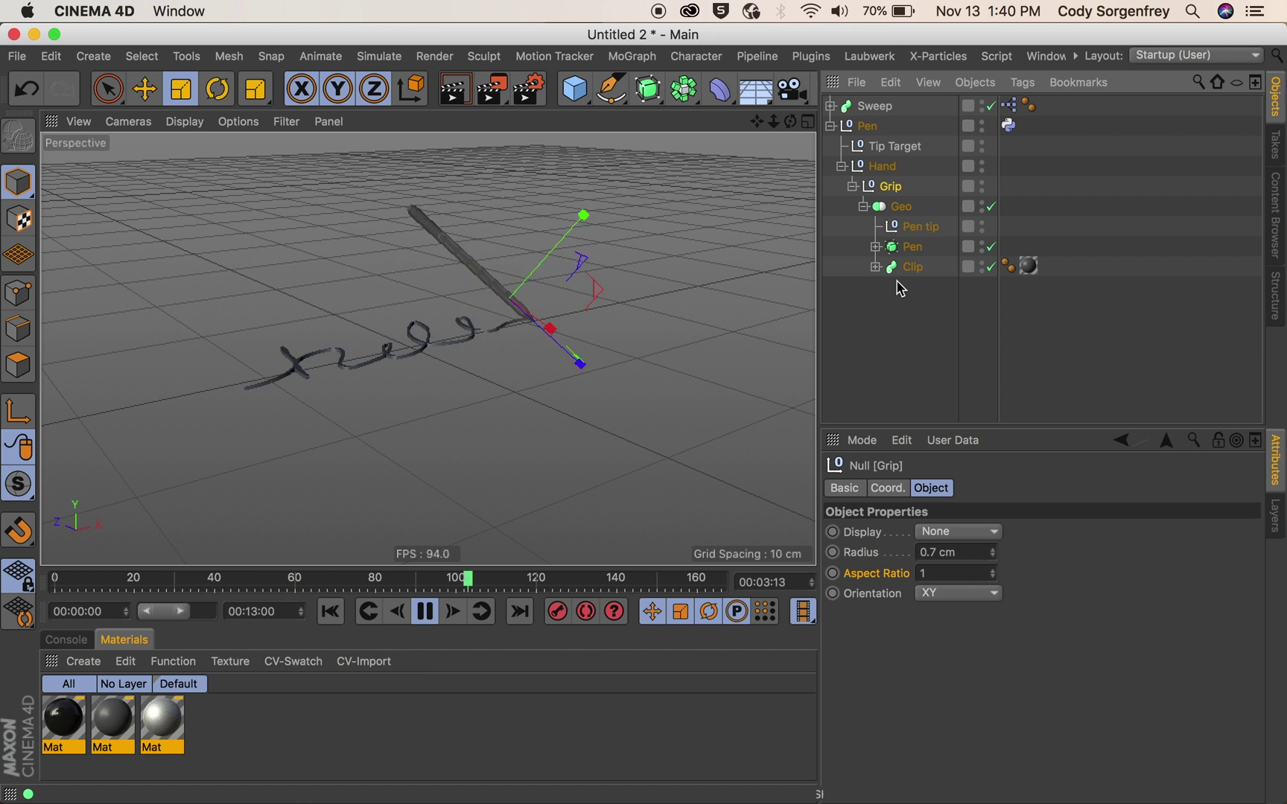
{"action": "left_click", "coordinate": [866, 128]}
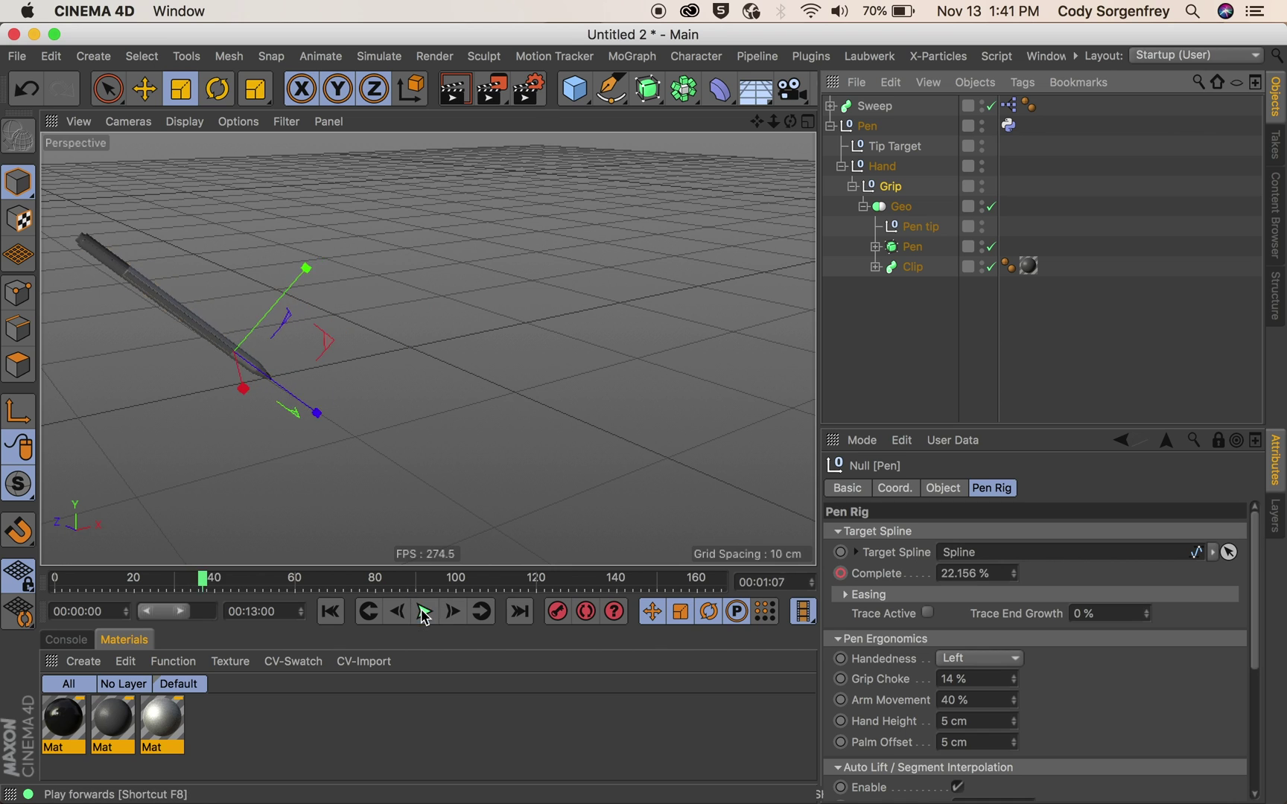
Test the Pen's Grip Choke at 0% during playback and restore it to 14%
{"action": "left_click", "coordinate": [425, 611]}
{"action": "key", "text": "shift+f"}
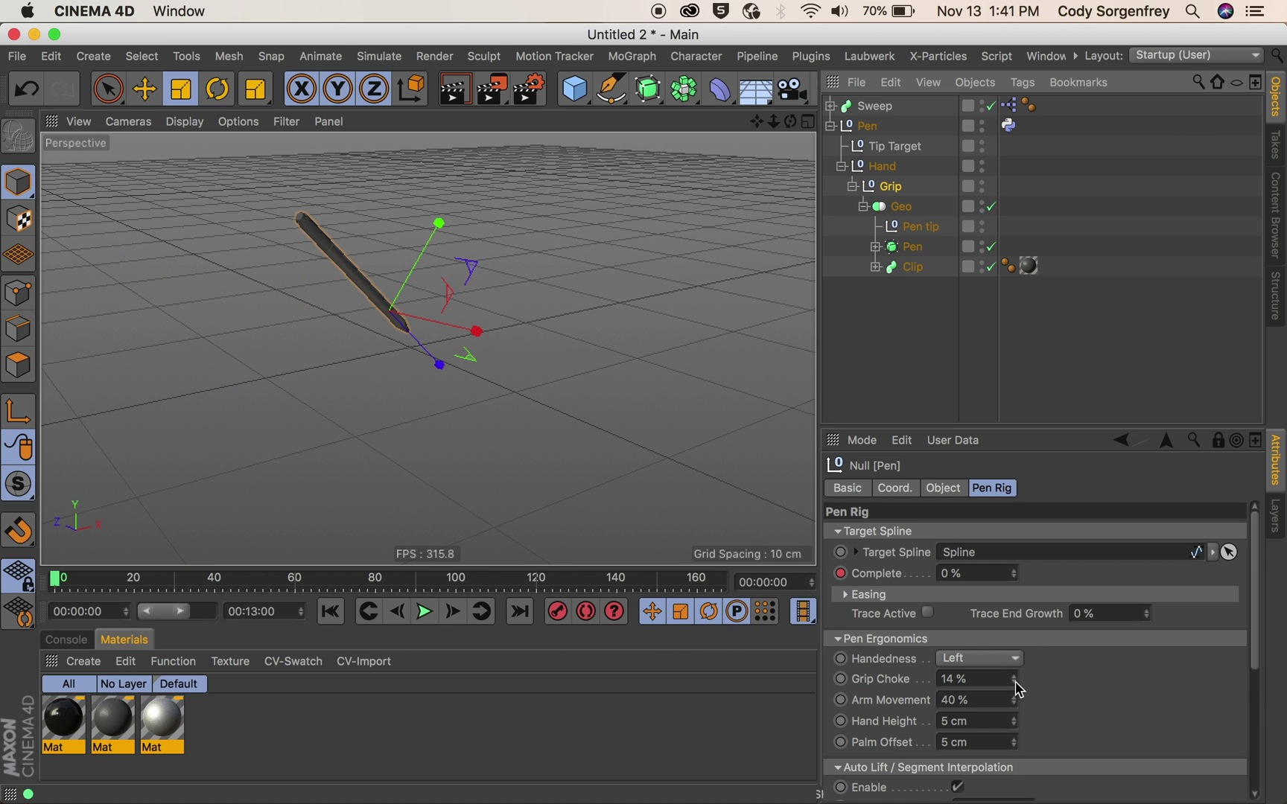
{"action": "left_click_drag", "start_coordinate": [1015, 682], "coordinate": [1015, 676]}
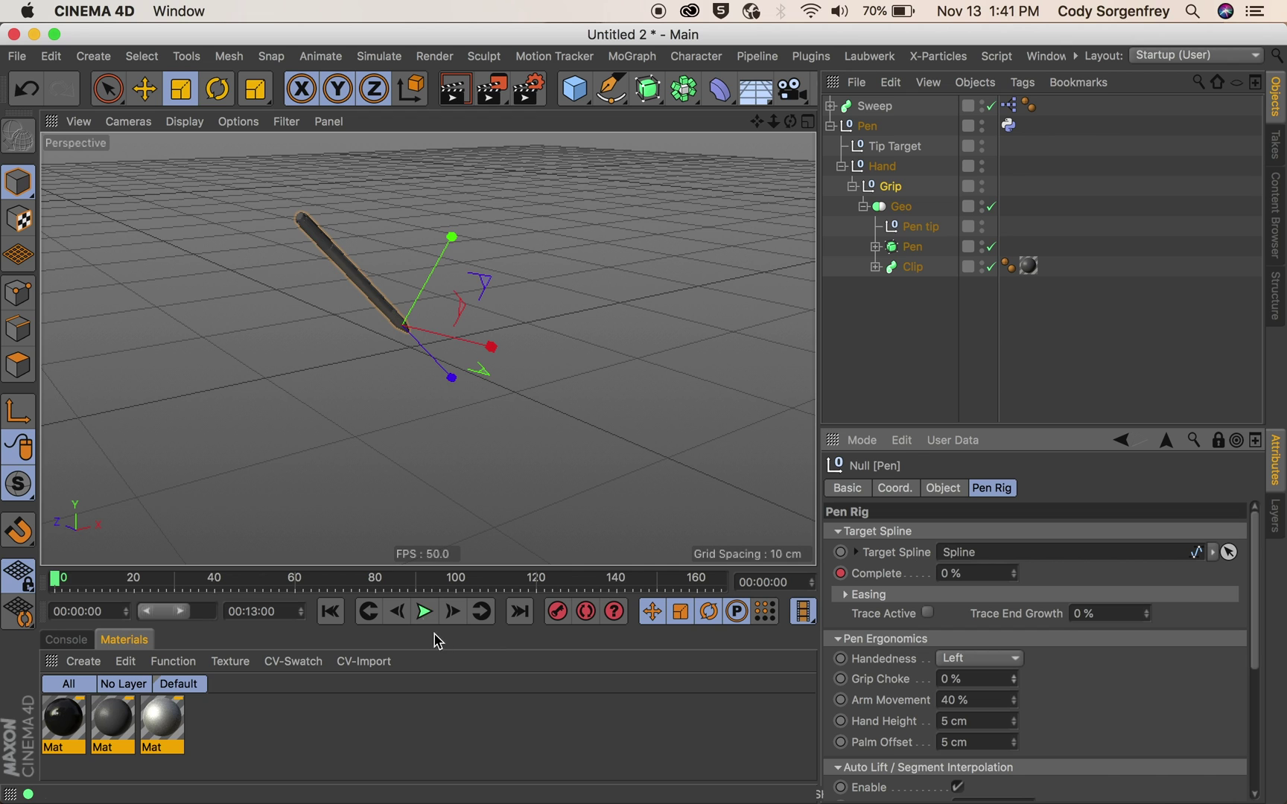
{"action": "left_click", "coordinate": [424, 611]}
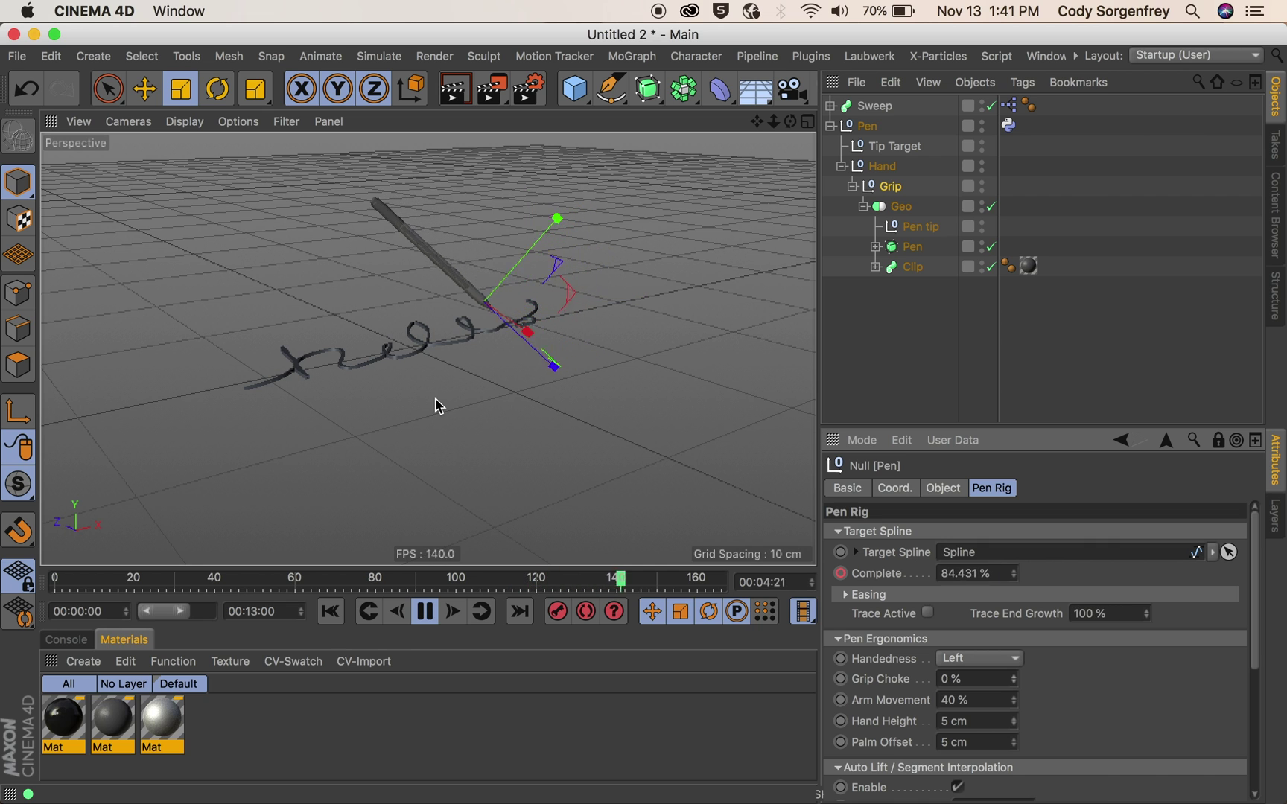
{"action": "left_click", "coordinate": [998, 686]}
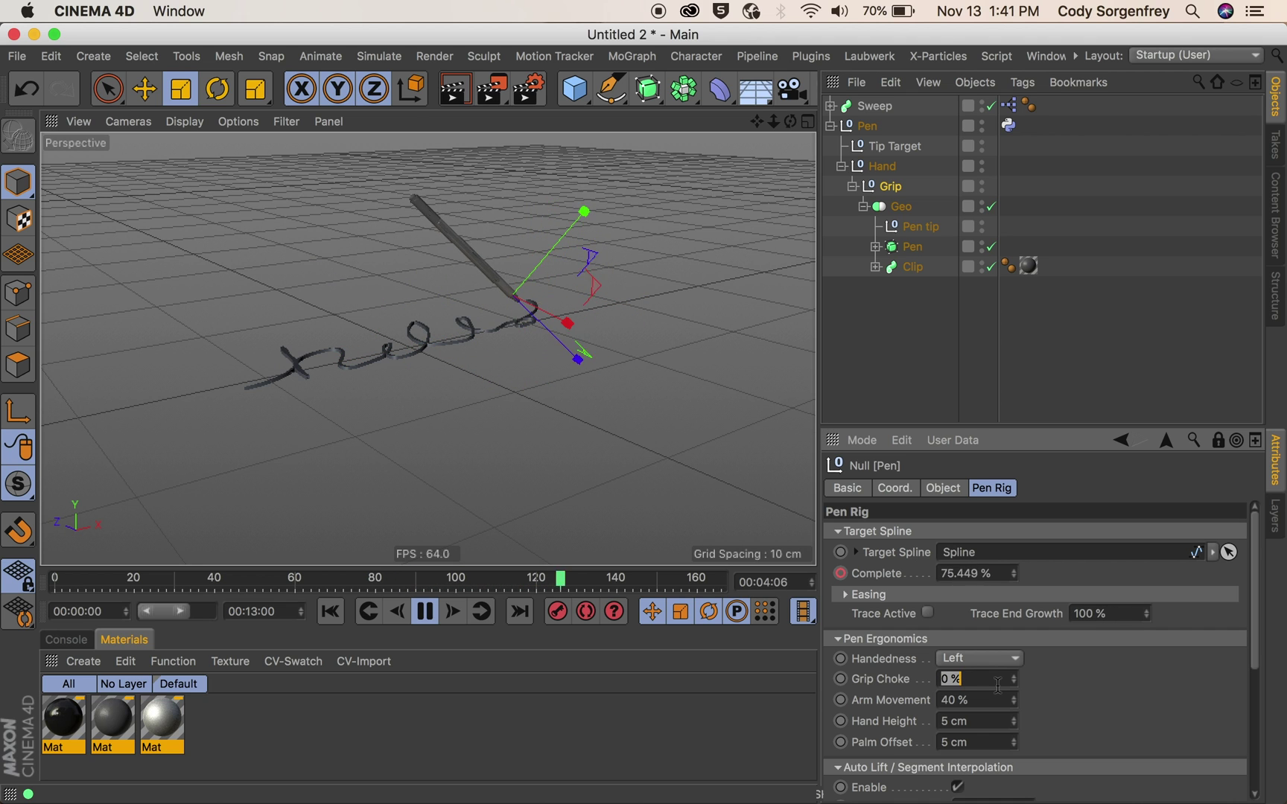
{"action": "type", "text": "14"}
{"action": "key", "text": "Return"}
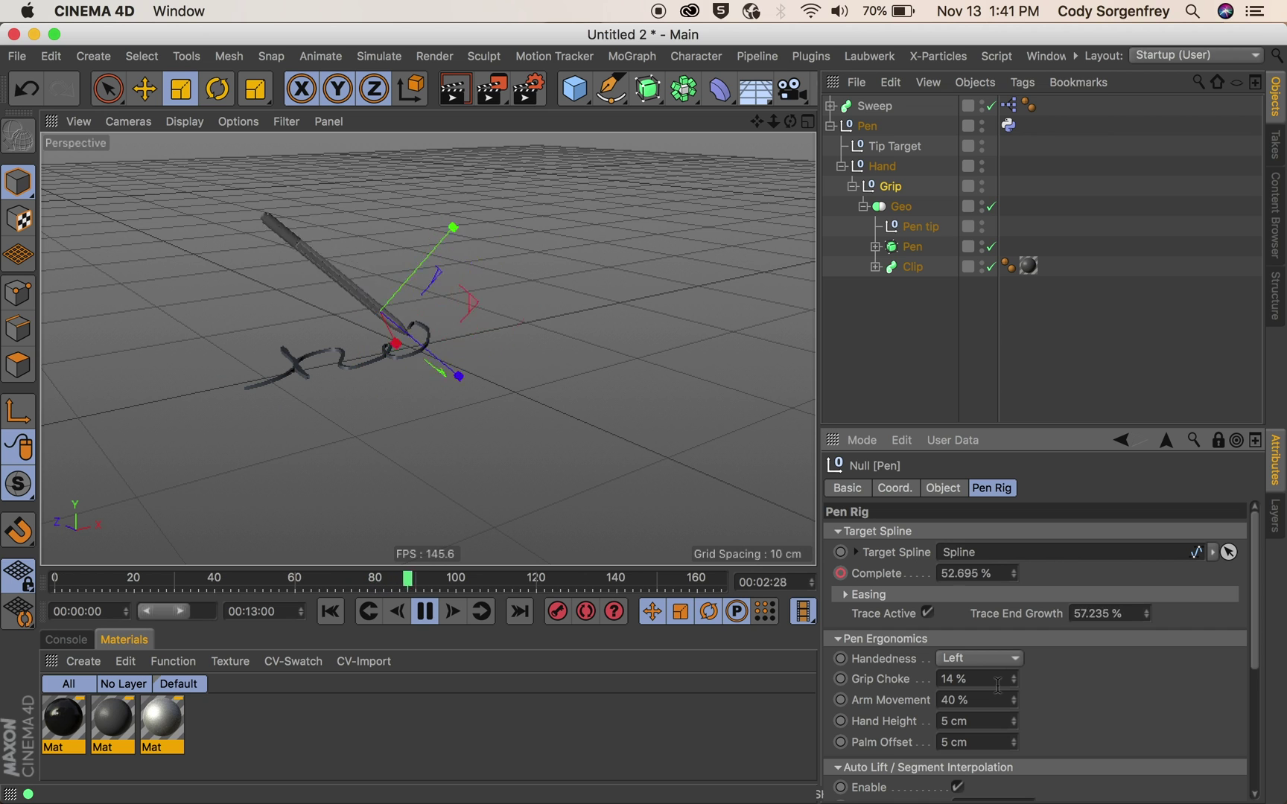
Try the Pen's Arm Movement at 100% and at 0% during playback, viewed from a higher angle
{"action": "scroll", "coordinate": [1009, 655], "scroll_direction": "down", "scroll_amount": 2}
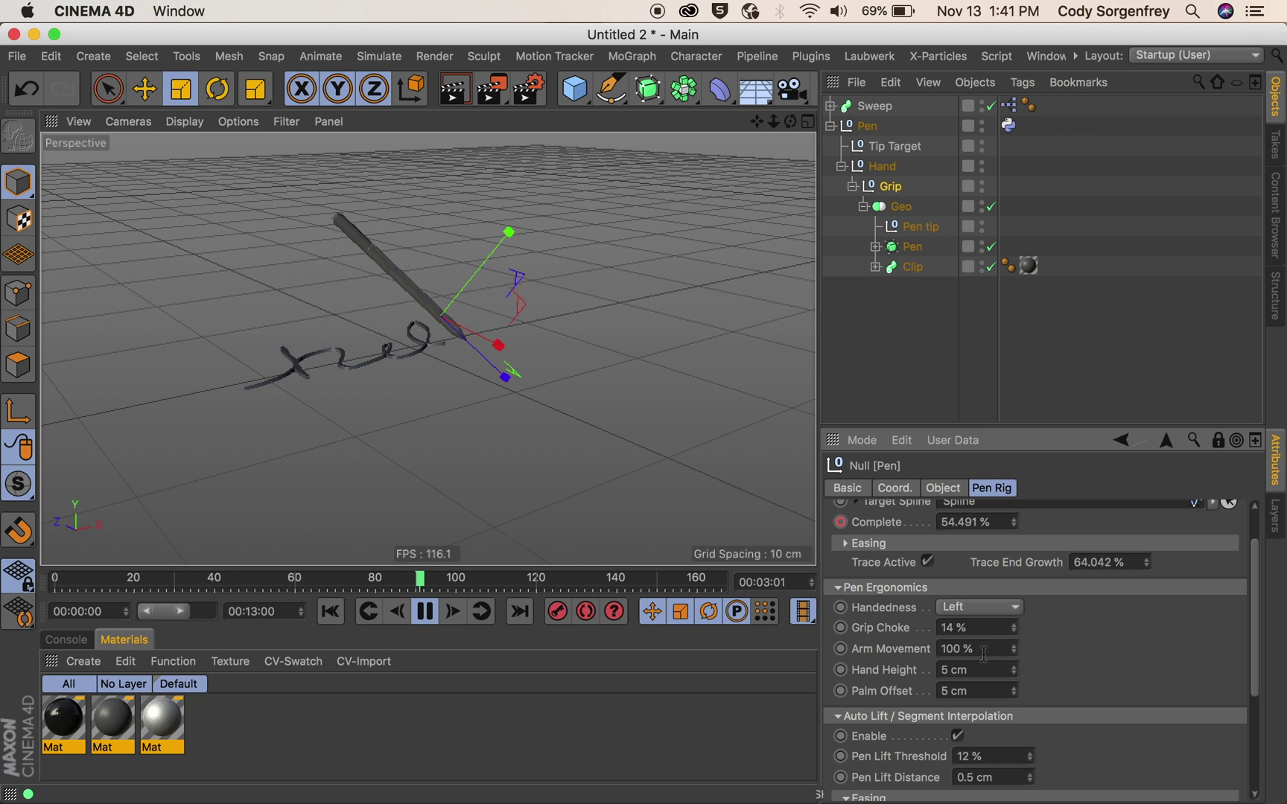
{"action": "left_click_drag", "start_coordinate": [428, 291], "coordinate": [444, 349], "text": "alt"}
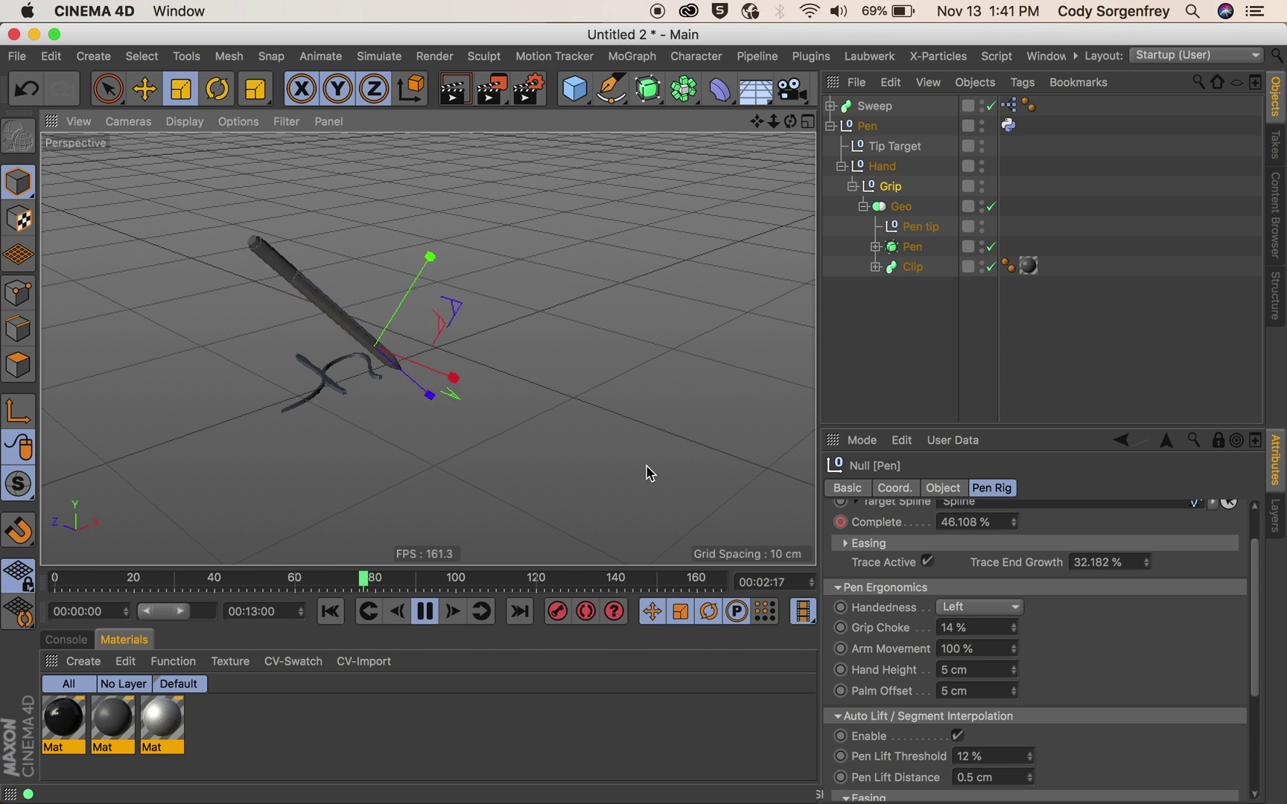
{"action": "left_click", "coordinate": [973, 650]}
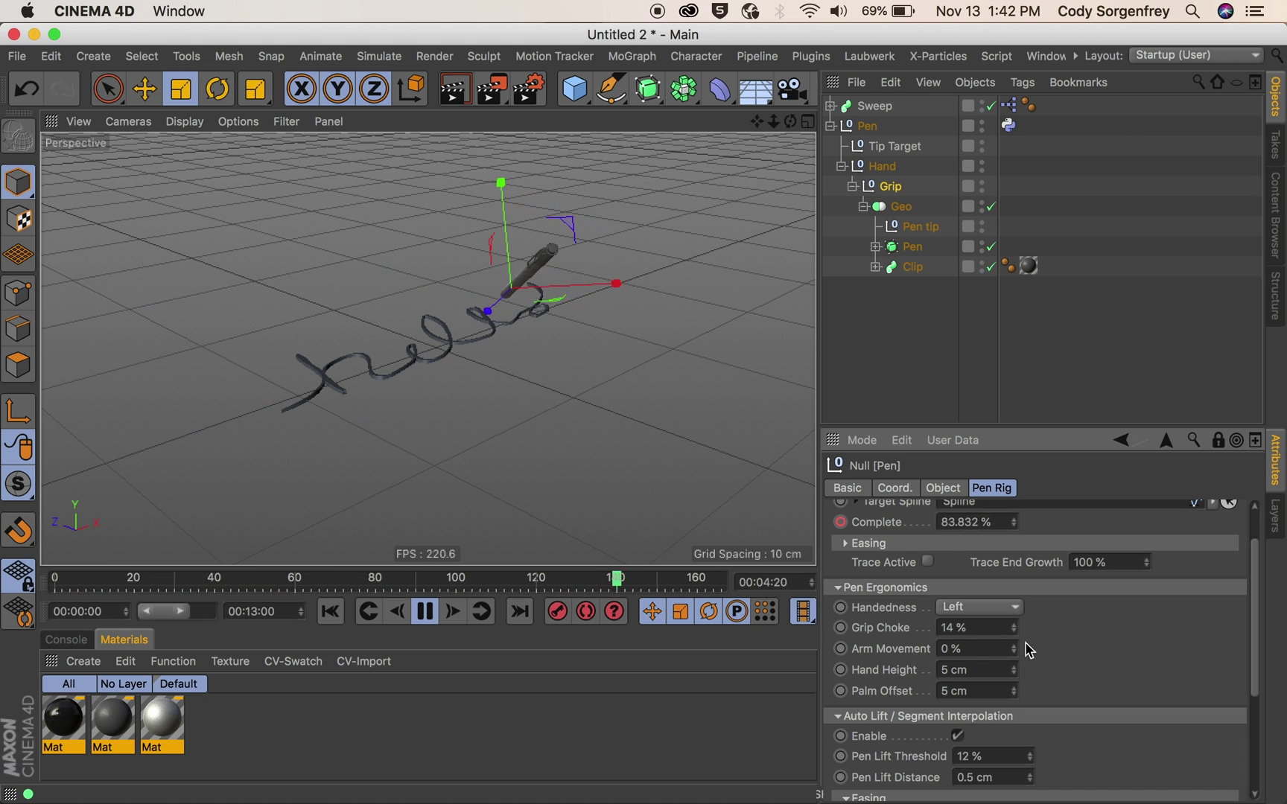
Set the Pen's Arm Movement to 50%
{"action": "left_click", "coordinate": [974, 648]}
{"action": "type", "text": "50"}
{"action": "key", "text": "Return"}
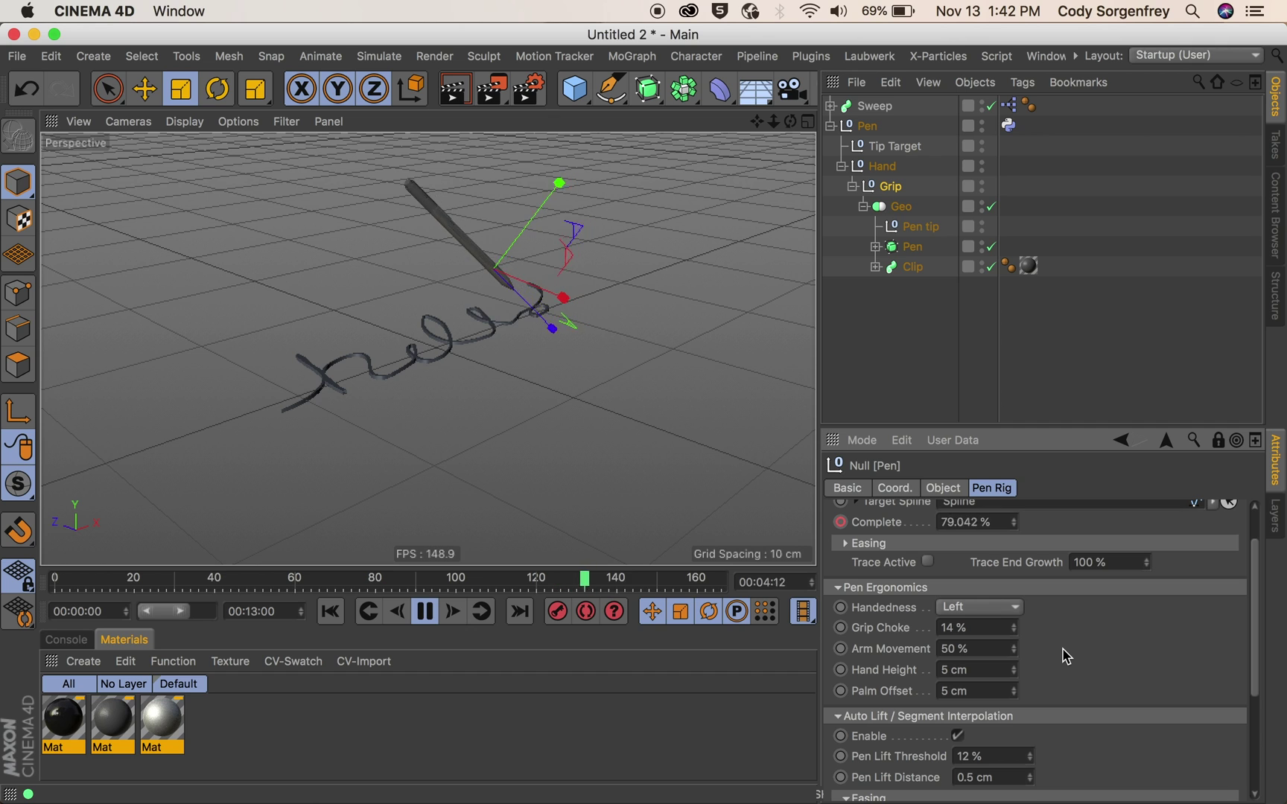
Stop playback at the first frame, test the Hand Height at 6 cm and 3 cm, and restore it to 5 cm
{"action": "middle_click_drag", "start_coordinate": [1063, 647], "coordinate": [1066, 621]}
{"action": "key", "text": "F7"}
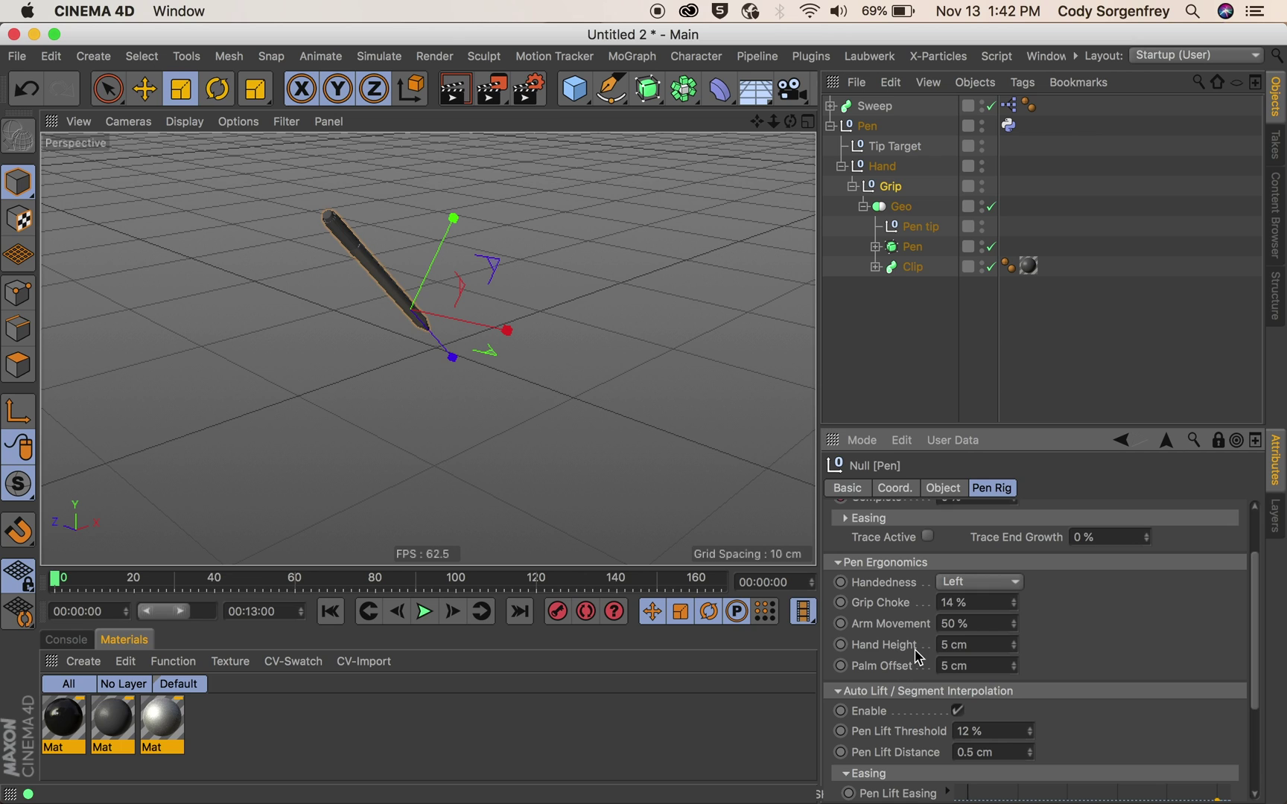
{"action": "left_click", "coordinate": [1015, 642]}
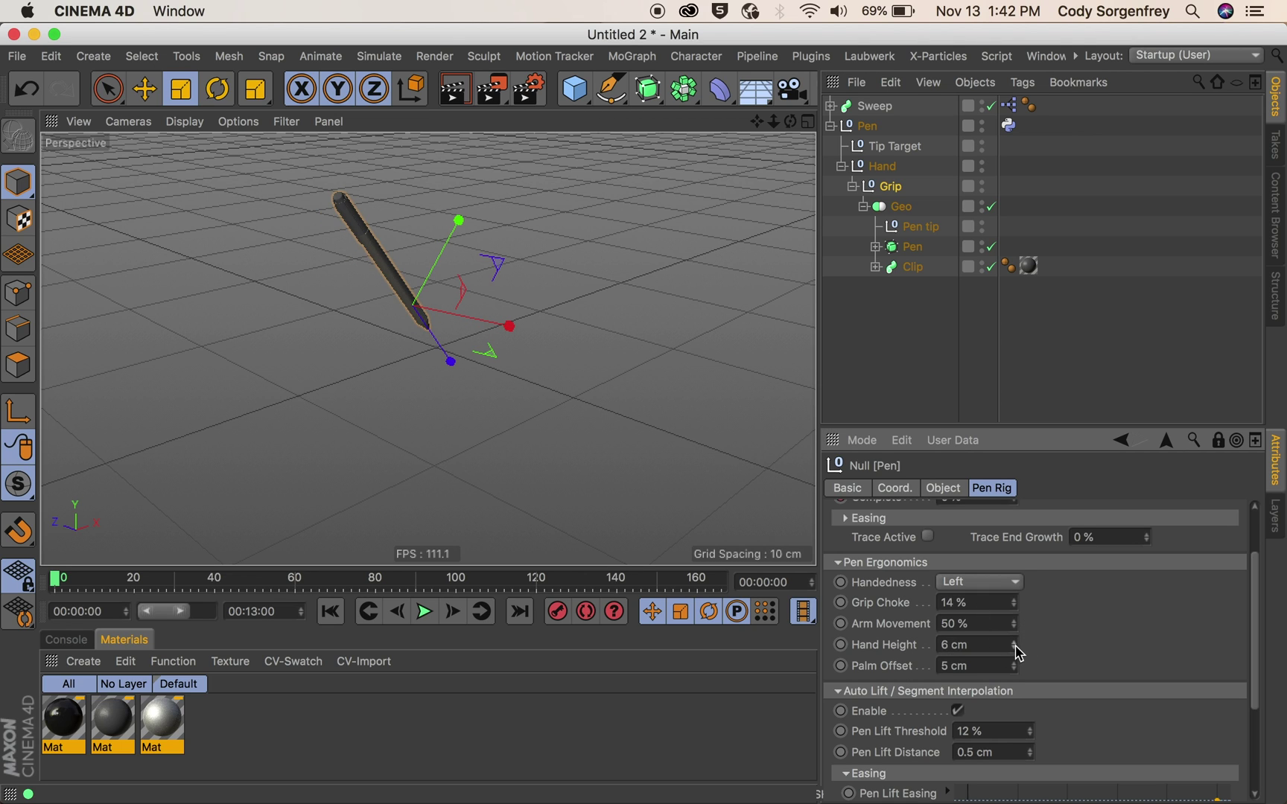
{"action": "left_click", "coordinate": [1014, 648]}
{"action": "left_click", "coordinate": [1014, 648]}
{"action": "left_click", "coordinate": [1014, 647]}
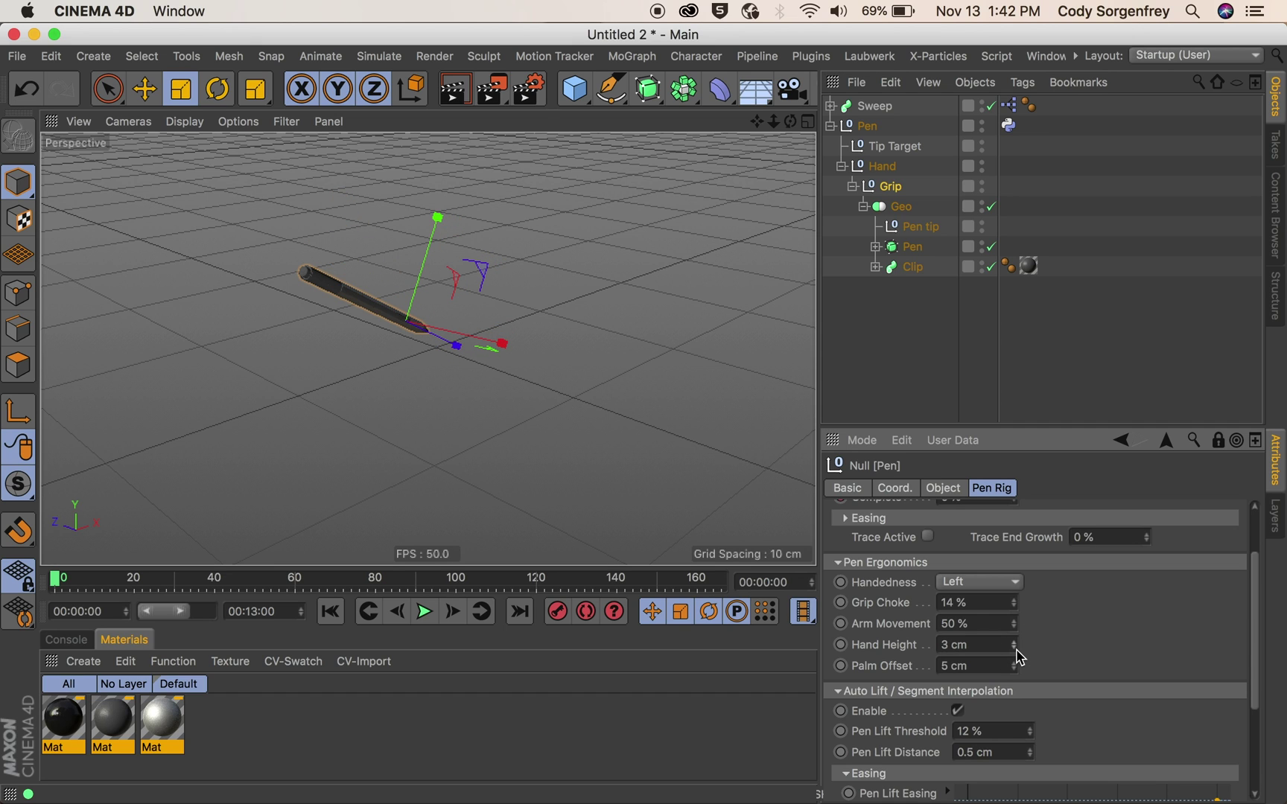
{"action": "left_click", "coordinate": [1014, 647]}
{"action": "left_click", "coordinate": [1015, 641]}
{"action": "left_click", "coordinate": [1015, 642]}
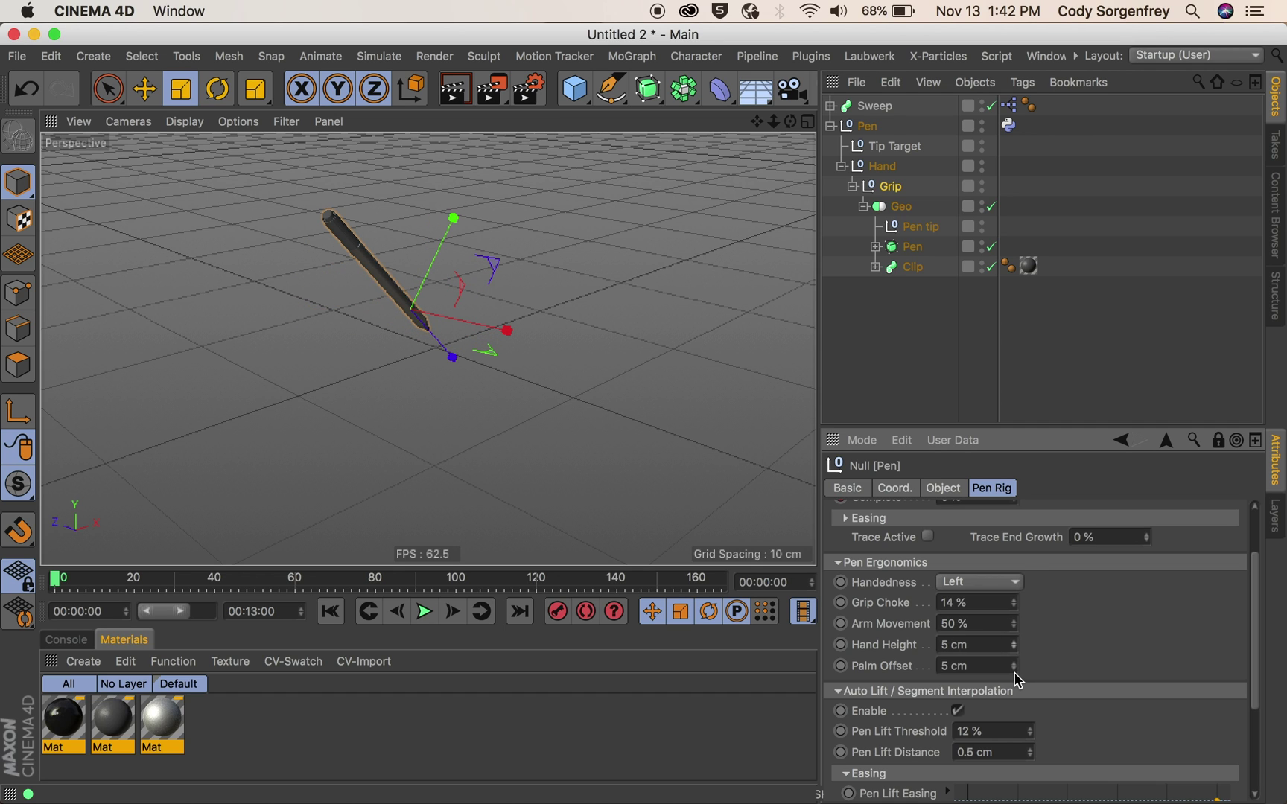
Test the Palm Offset at 4 cm and restore it to 5 cm
{"action": "left_click", "coordinate": [1014, 669]}
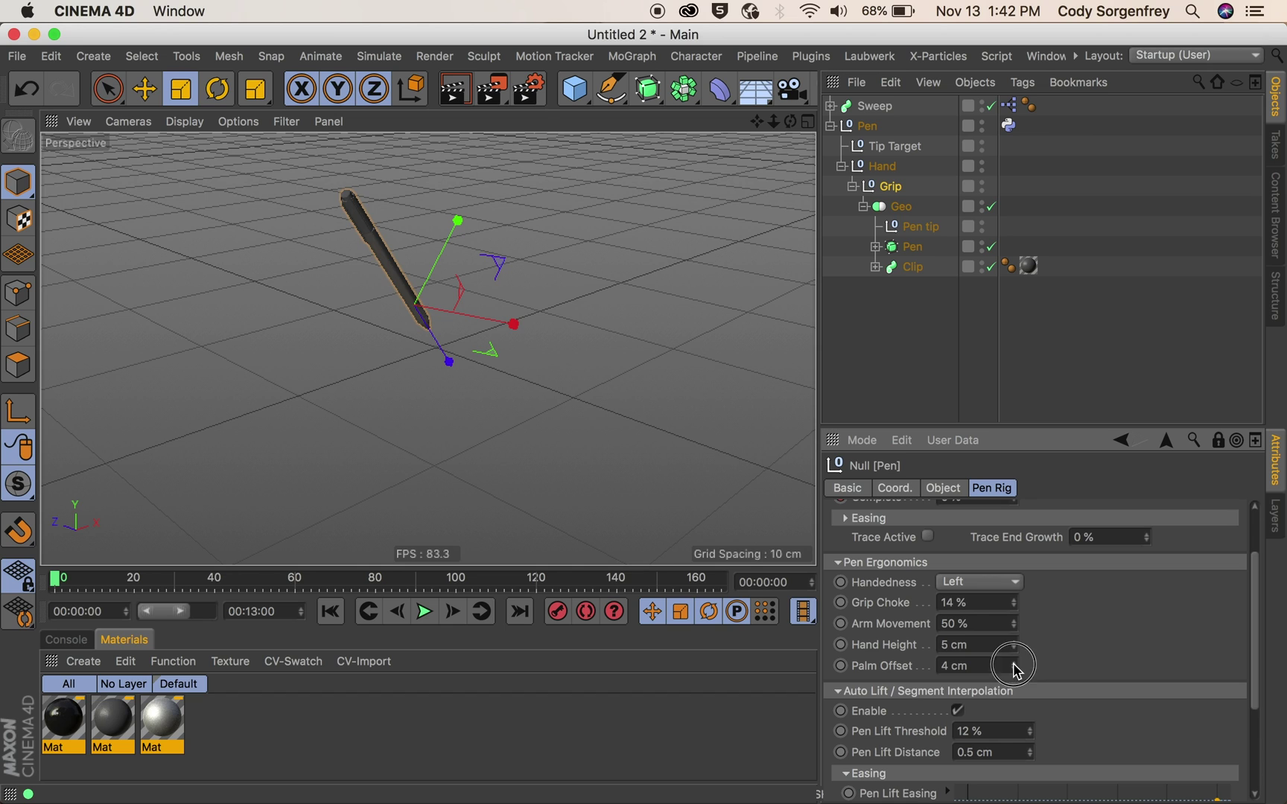
{"action": "left_click", "coordinate": [1014, 662]}
{"action": "left_click", "coordinate": [1014, 662]}
{"action": "left_click", "coordinate": [1014, 663]}
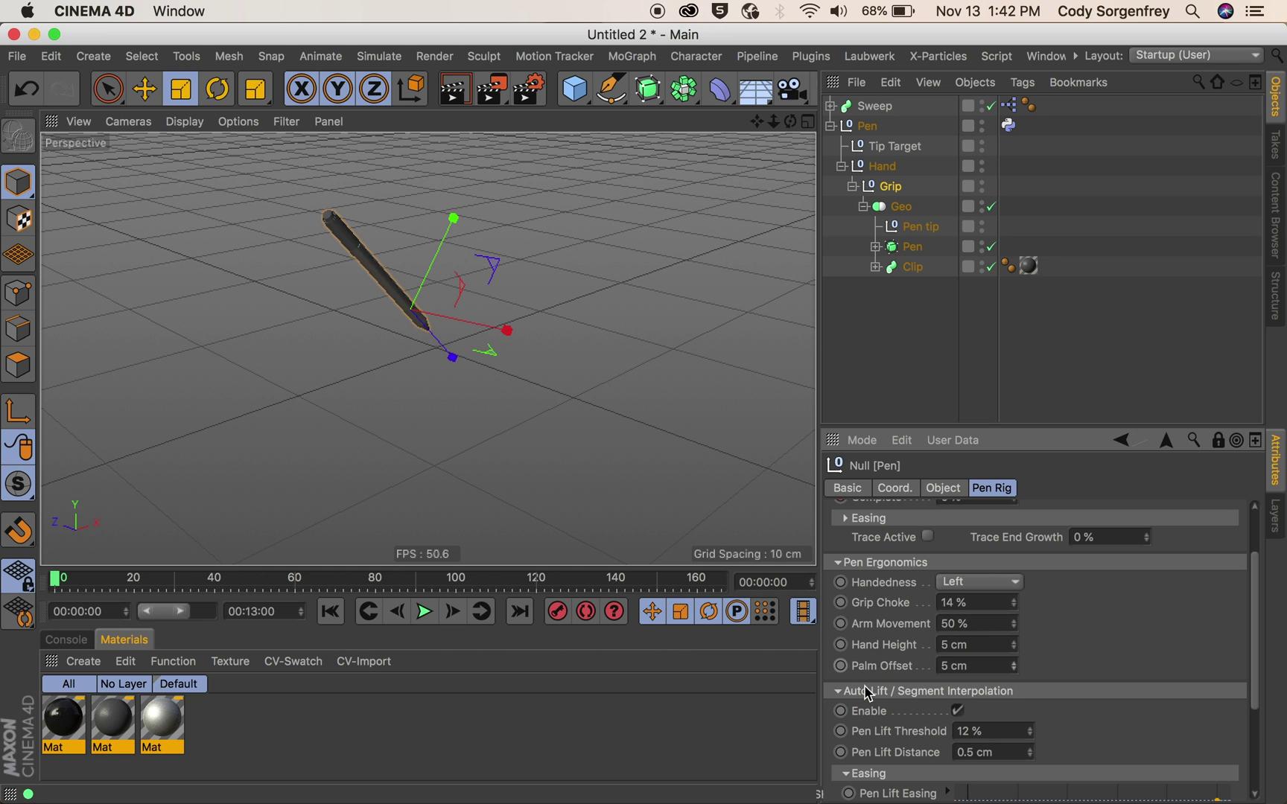
Play the animation with Auto Lift / Segment Interpolation disabled and enable it again
{"action": "left_click_drag", "start_coordinate": [1115, 662], "coordinate": [1086, 661]}
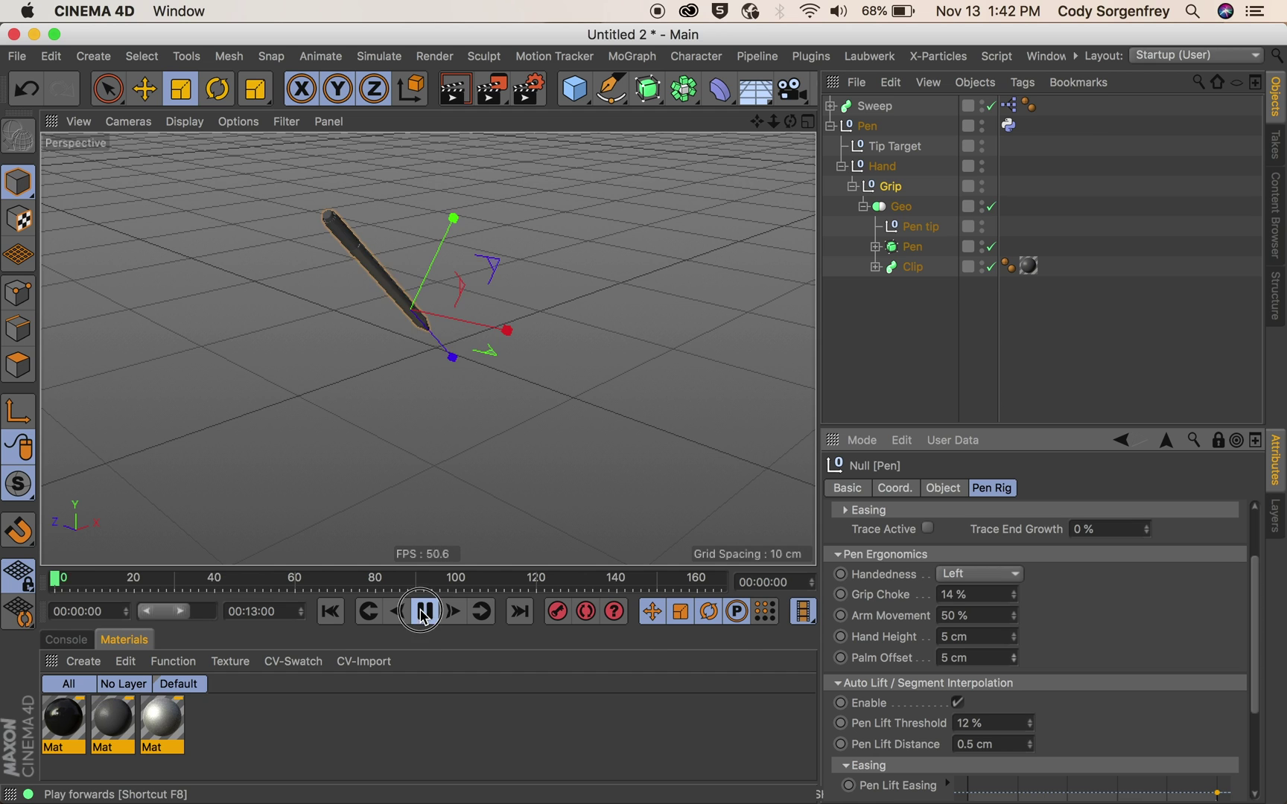
{"action": "left_click_drag", "start_coordinate": [1076, 667], "coordinate": [1081, 654]}
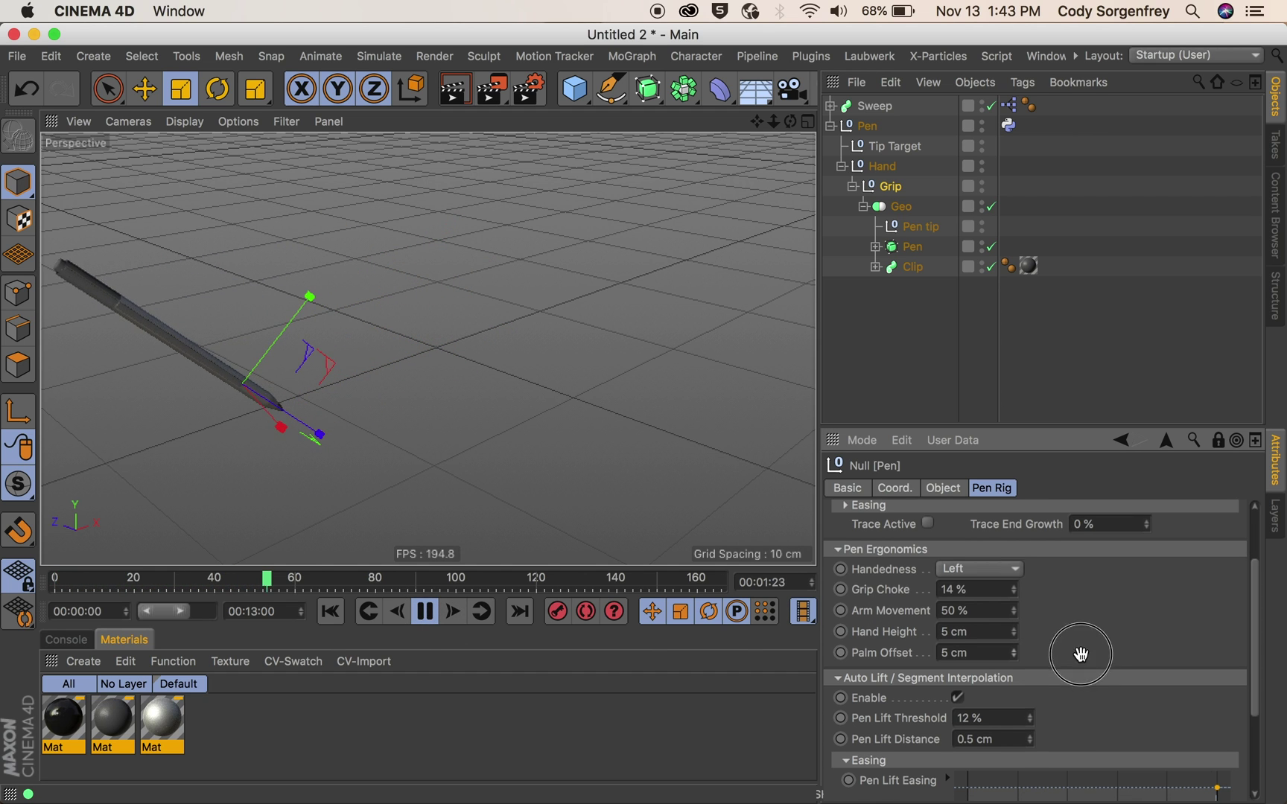
{"action": "scroll", "coordinate": [1080, 683], "scroll_direction": "down", "scroll_amount": 3}
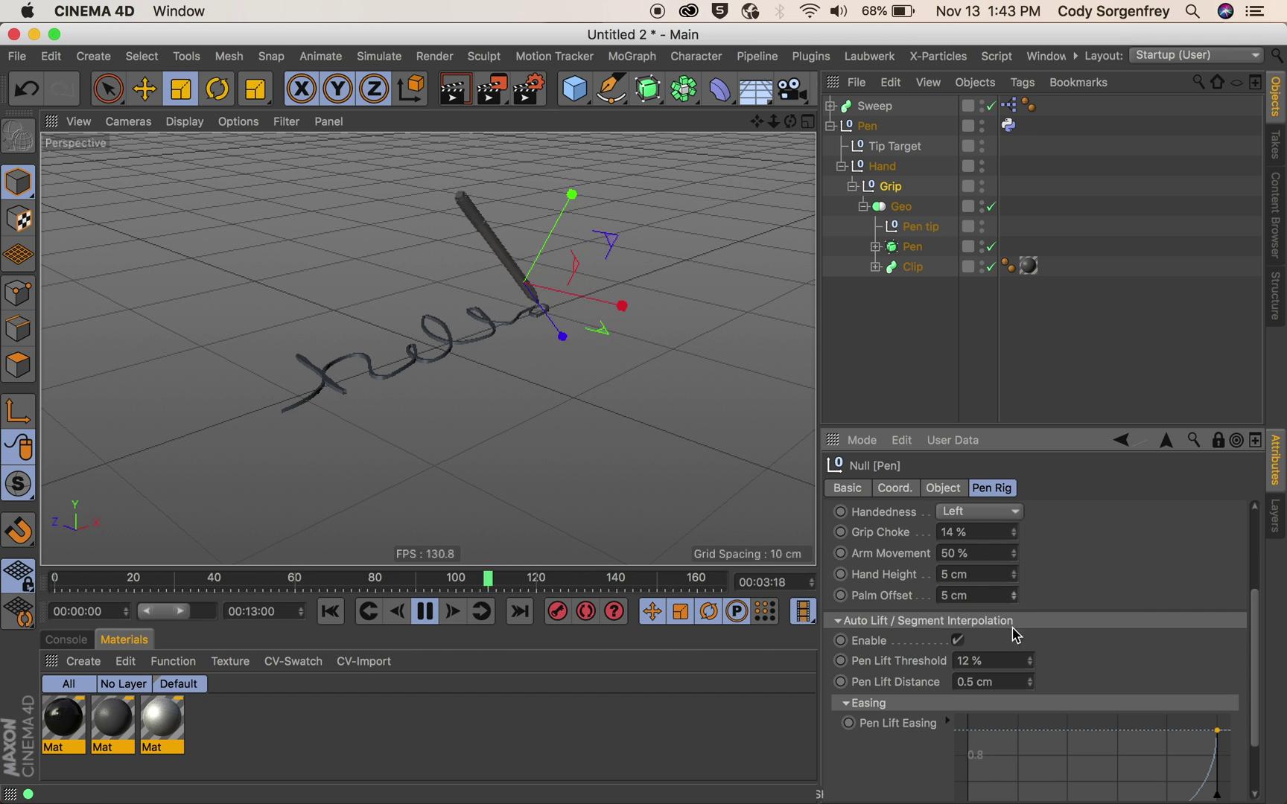
{"action": "left_click", "coordinate": [957, 641]}
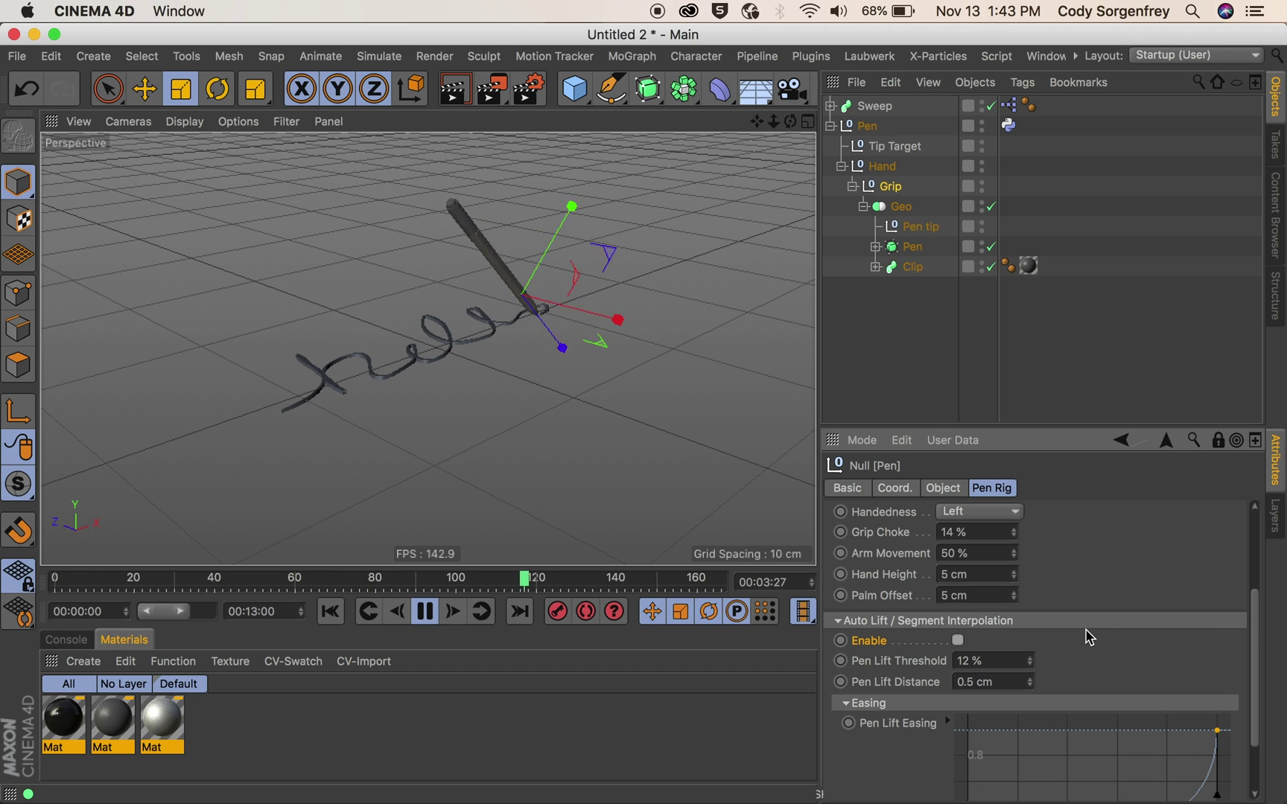
{"action": "left_click", "coordinate": [958, 641]}
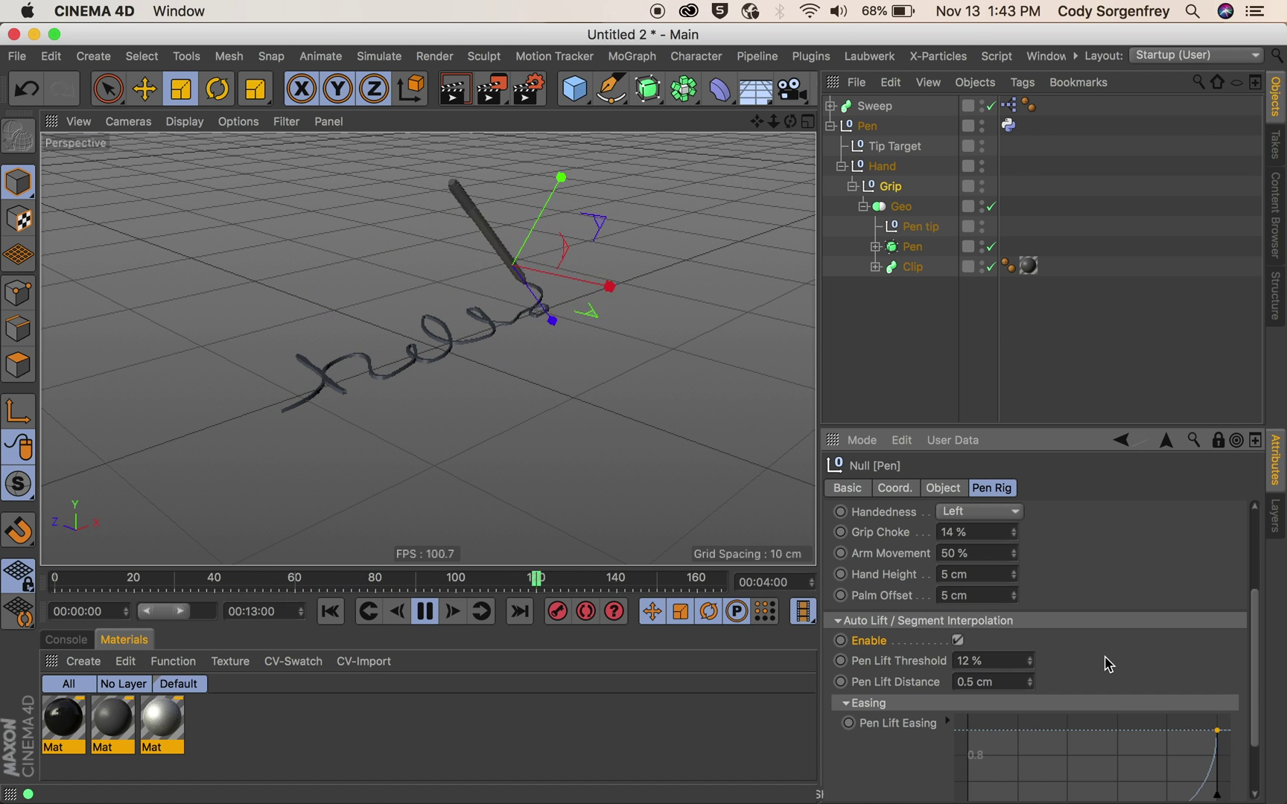
Test the Pen Lift Threshold at 25% during playback and set it to 1%
{"action": "scroll", "coordinate": [1078, 656], "scroll_direction": "down", "scroll_amount": 1}
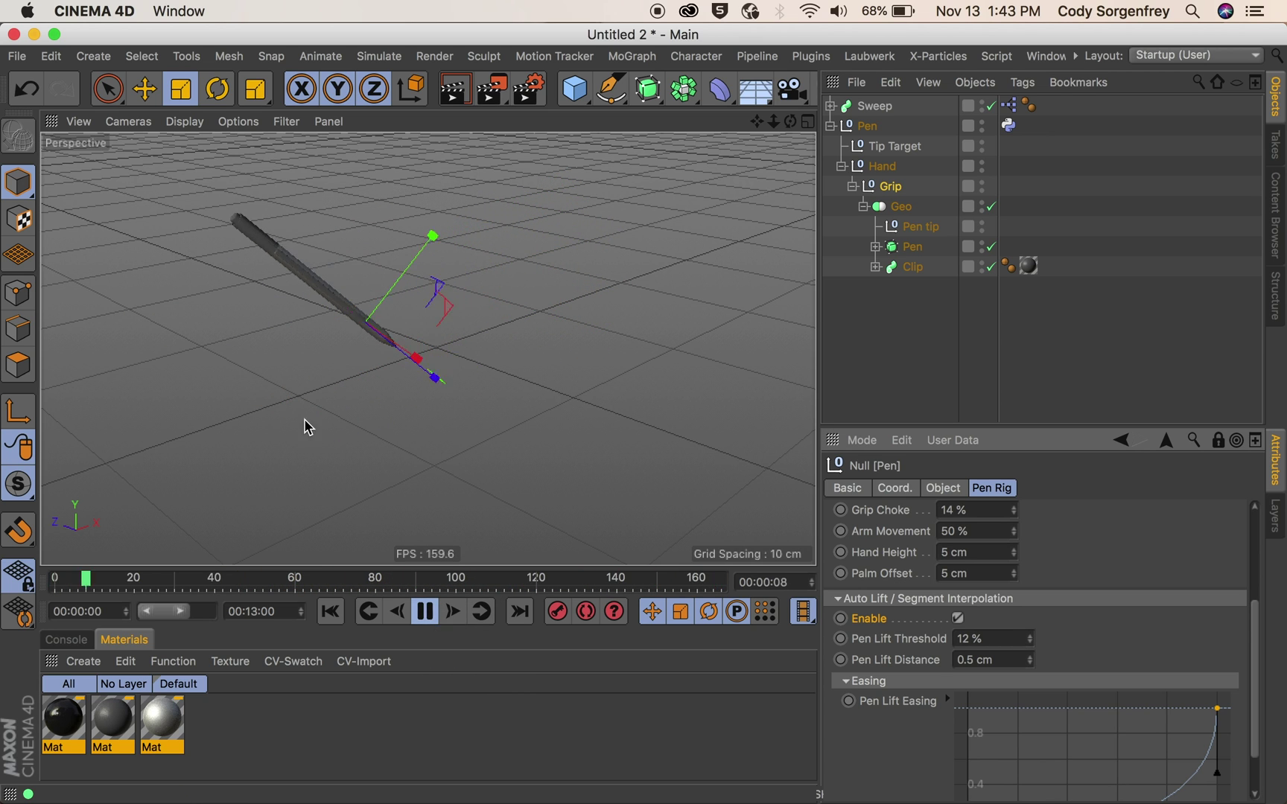
{"action": "left_click", "coordinate": [1028, 634]}
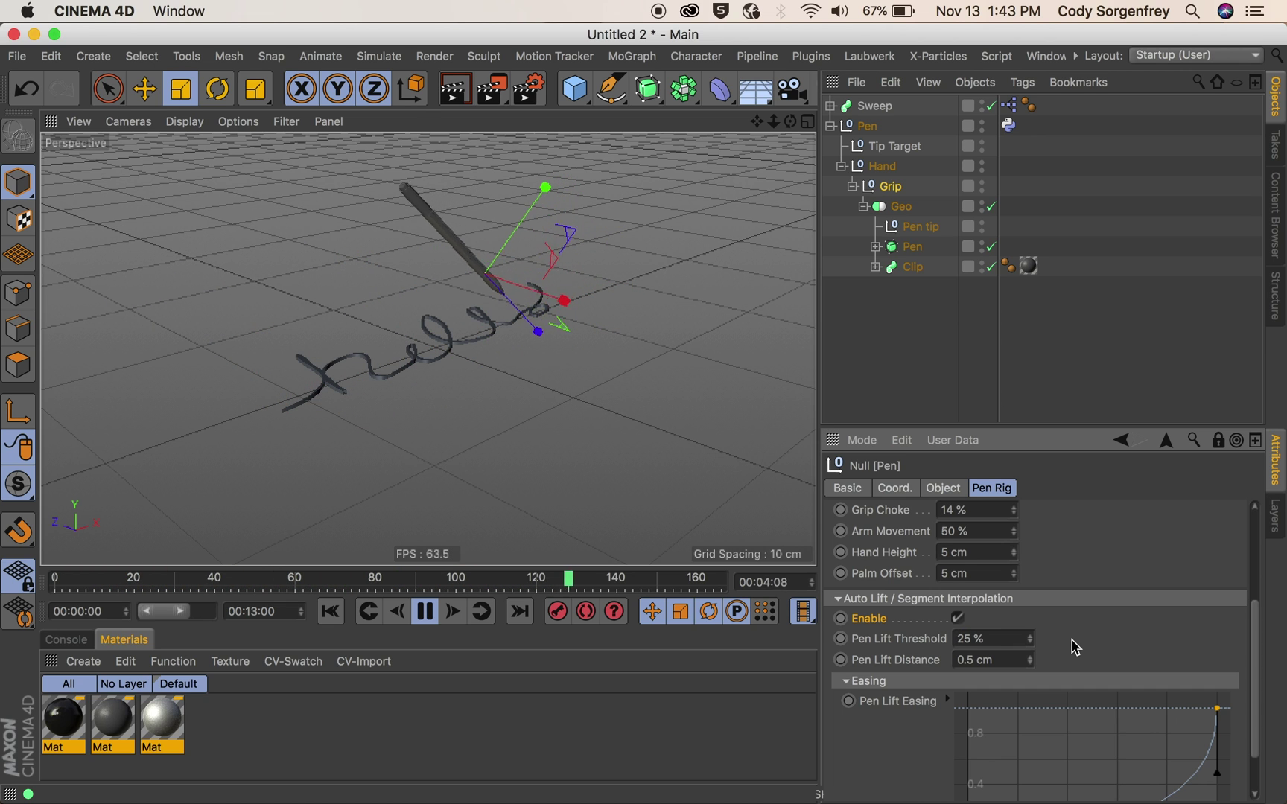
{"action": "left_click", "coordinate": [1014, 638]}
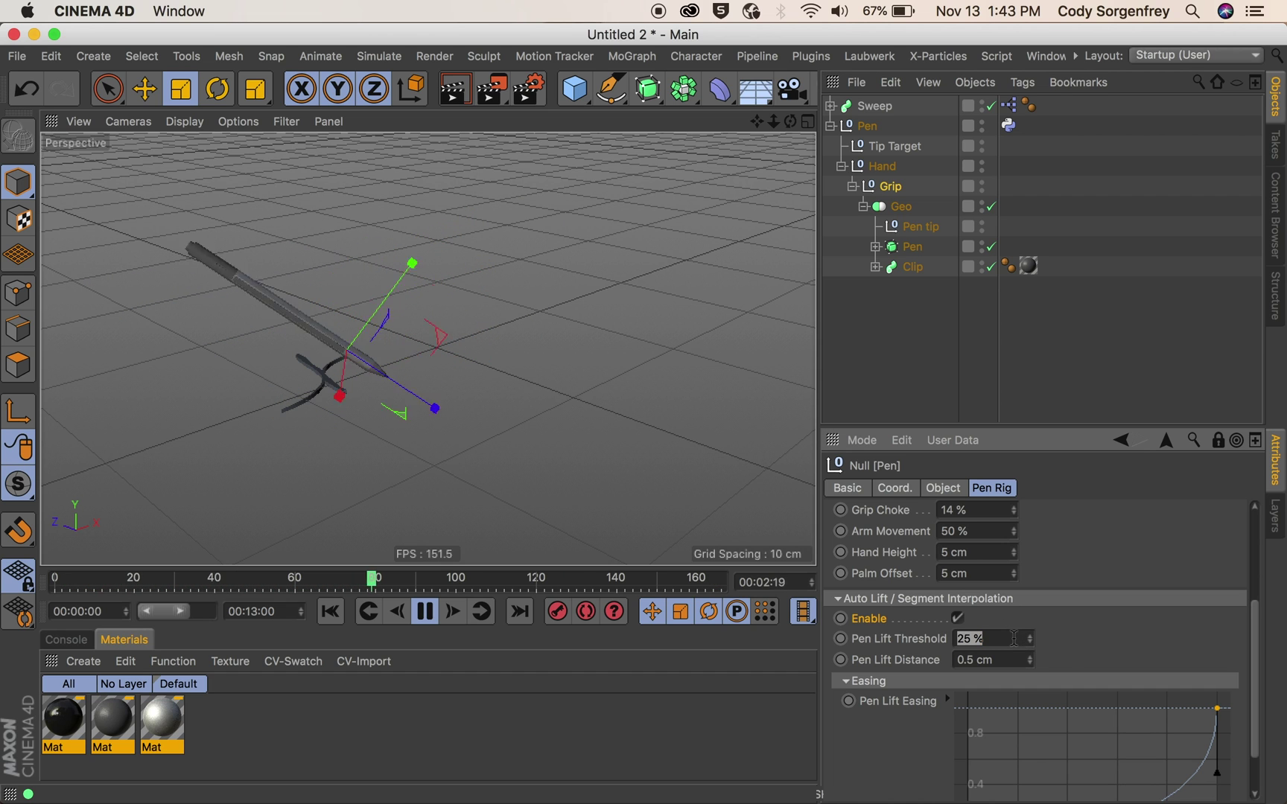
{"action": "type", "text": "1"}
{"action": "key", "text": "Return"}
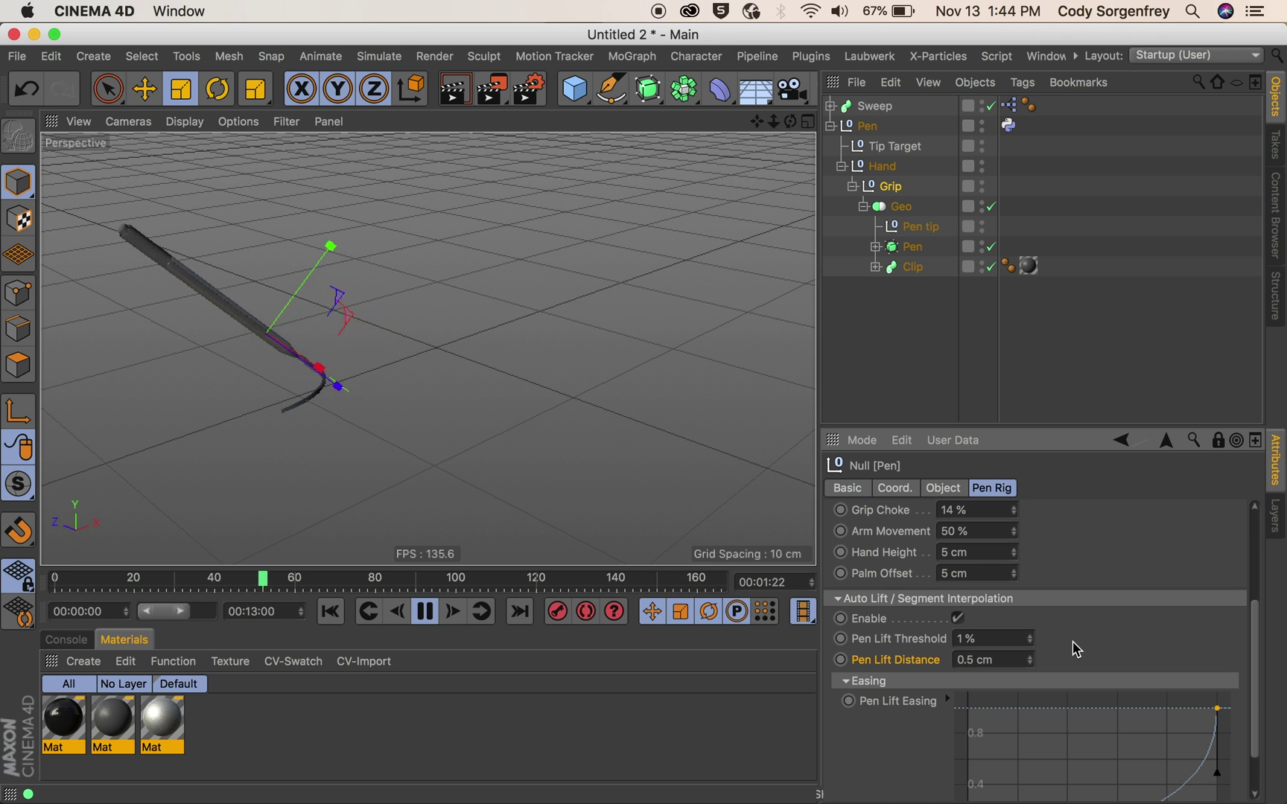
Test the Pen Lift Distance at 10 cm during playback and restore it to 0.5 cm
{"action": "left_click", "coordinate": [1007, 659]}
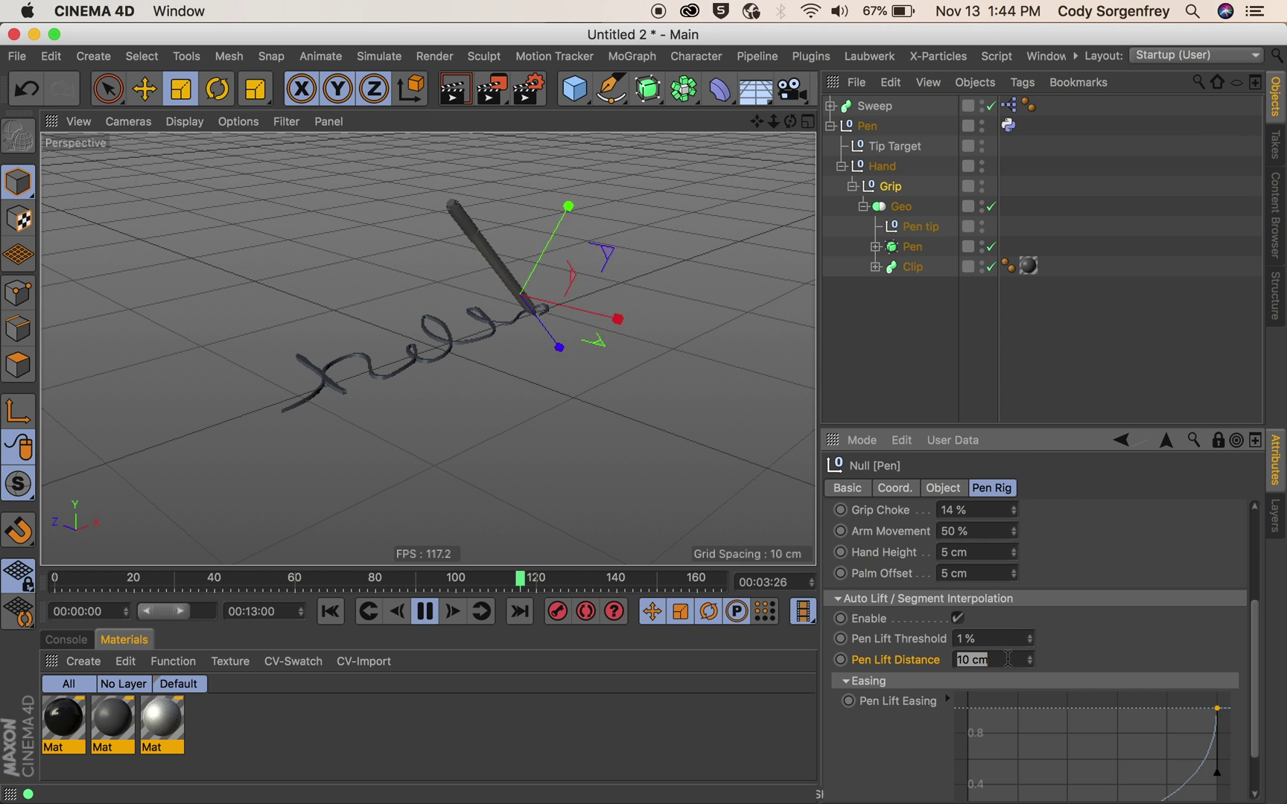
{"action": "type", "text": "0.5"}
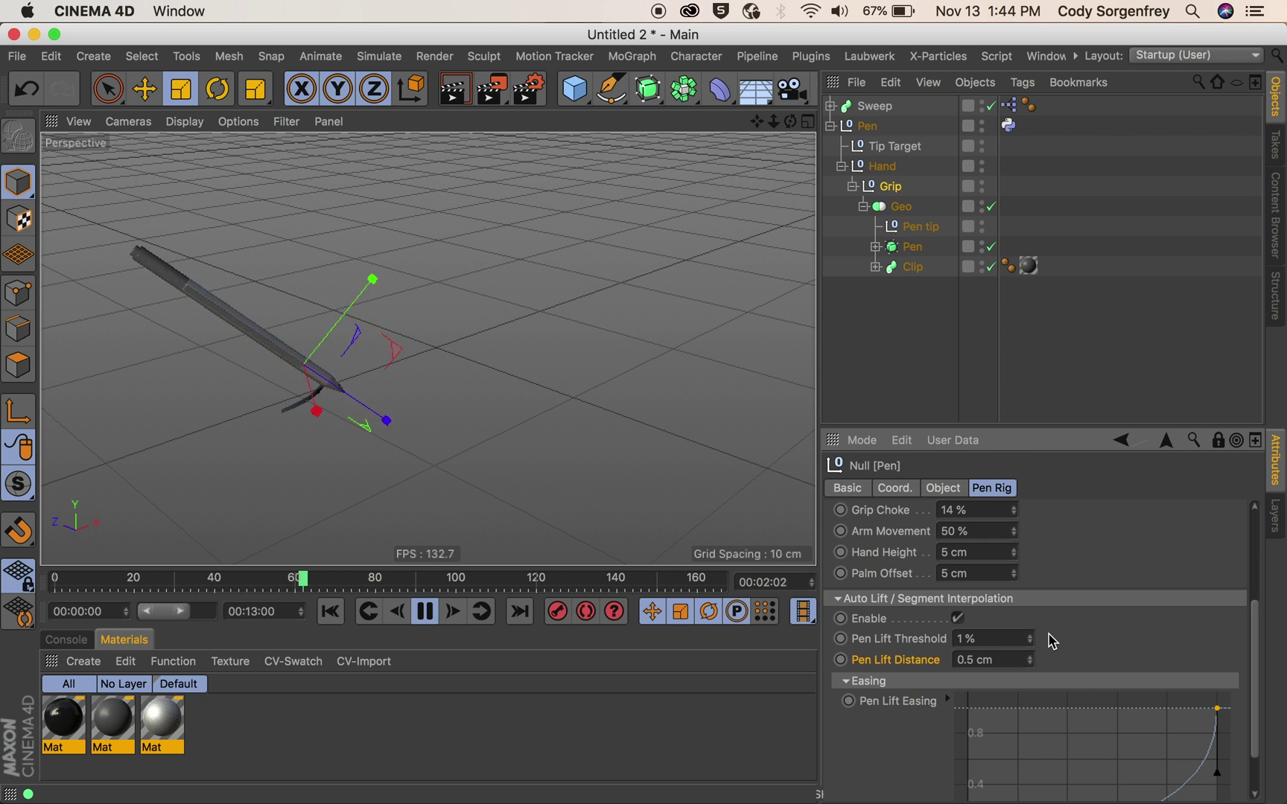
Try reshaping the Pen Lift Easing curve into an S-curve with a flat end tangent and undo the change
{"action": "scroll", "coordinate": [1051, 641], "scroll_direction": "down", "scroll_amount": 3}
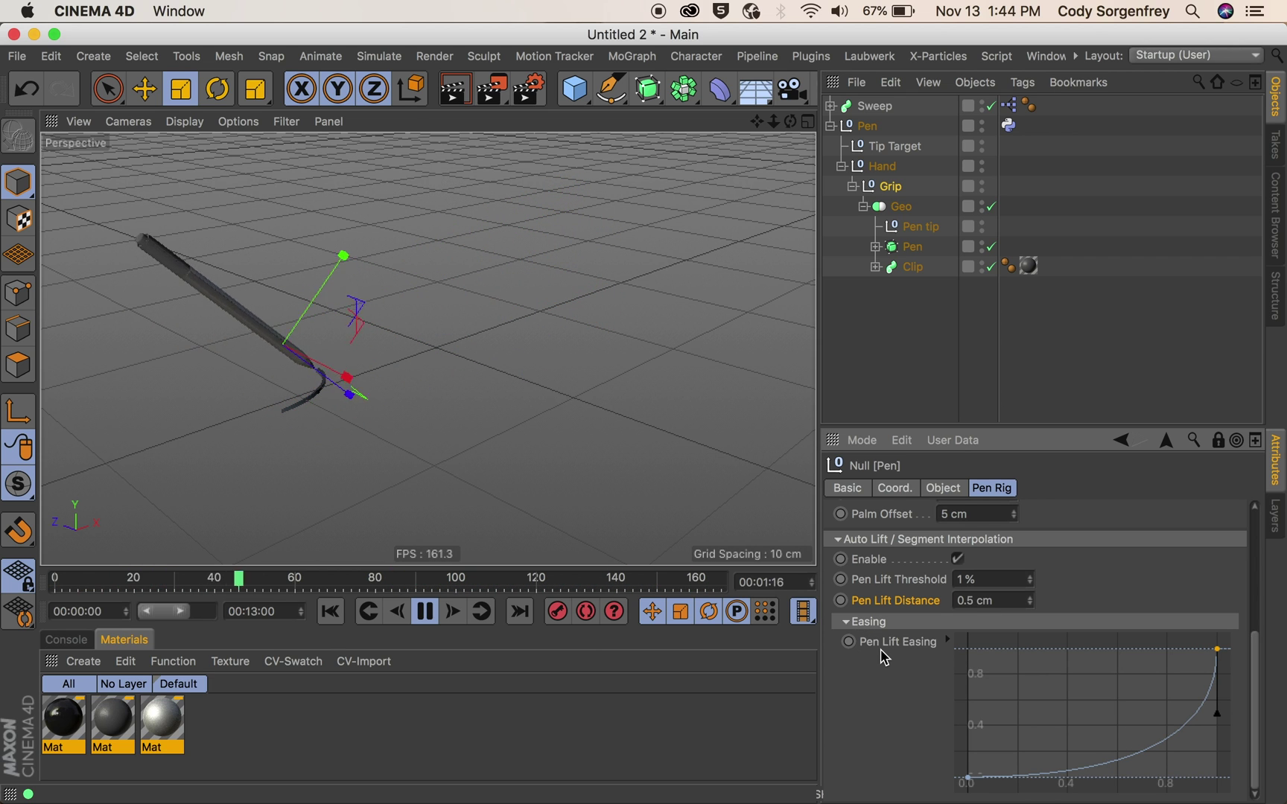
{"action": "key", "text": "super+z"}
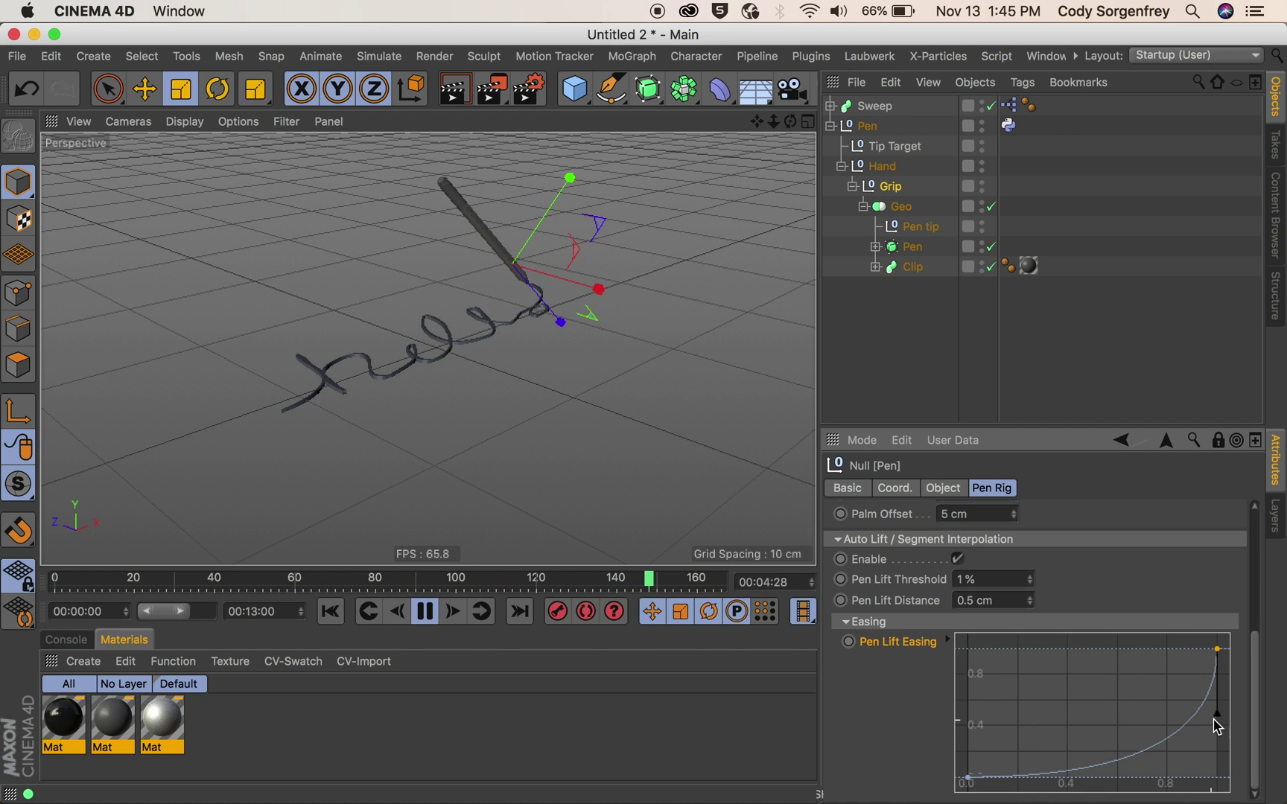
{"action": "mouse_move", "coordinate": [1217, 716]}
{"action": "left_mouse_down"}
{"action": "mouse_move", "coordinate": [1163, 667]}
{"action": "mouse_move", "coordinate": [1117, 652]}
{"action": "left_mouse_up"}
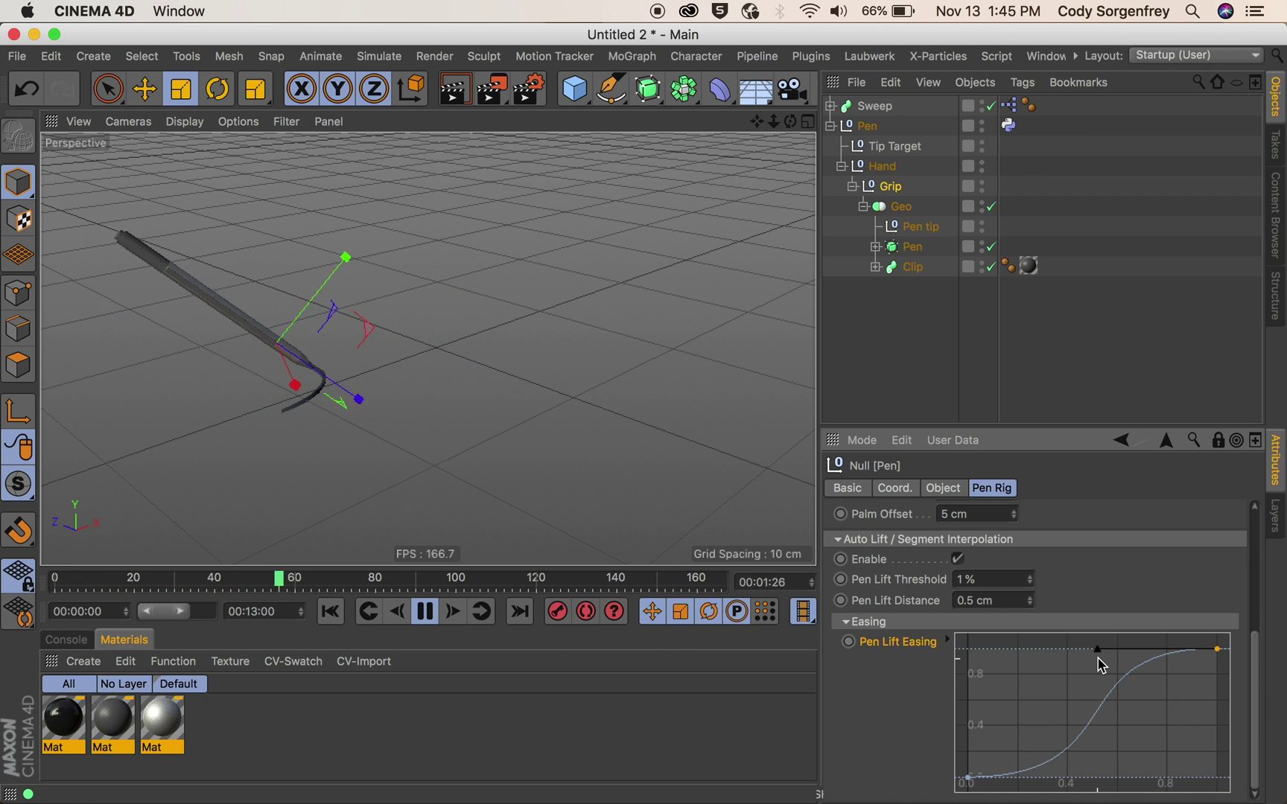
{"action": "key", "text": "super+z"}
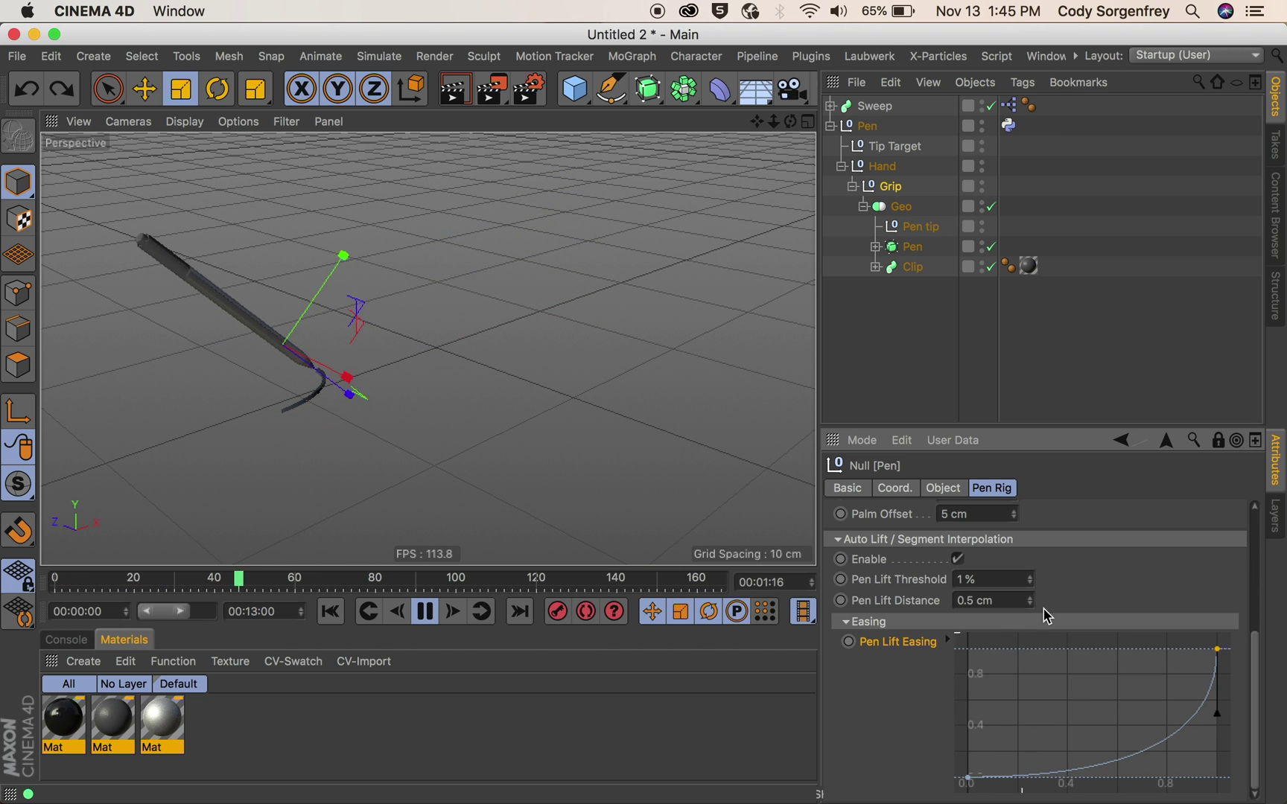
{"action": "scroll", "coordinate": [1066, 623], "scroll_direction": "up", "scroll_amount": 5}
{"action": "scroll", "coordinate": [1098, 670], "scroll_direction": "up", "scroll_amount": 3}
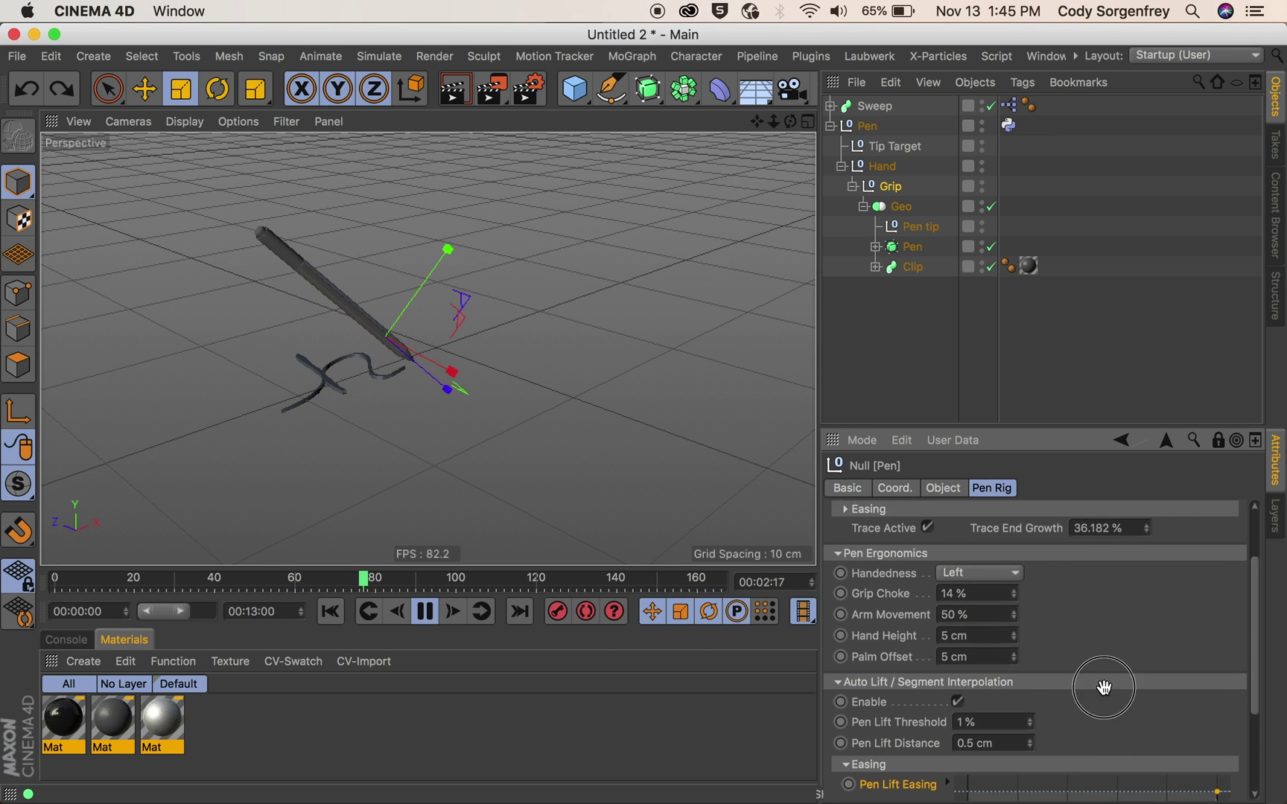